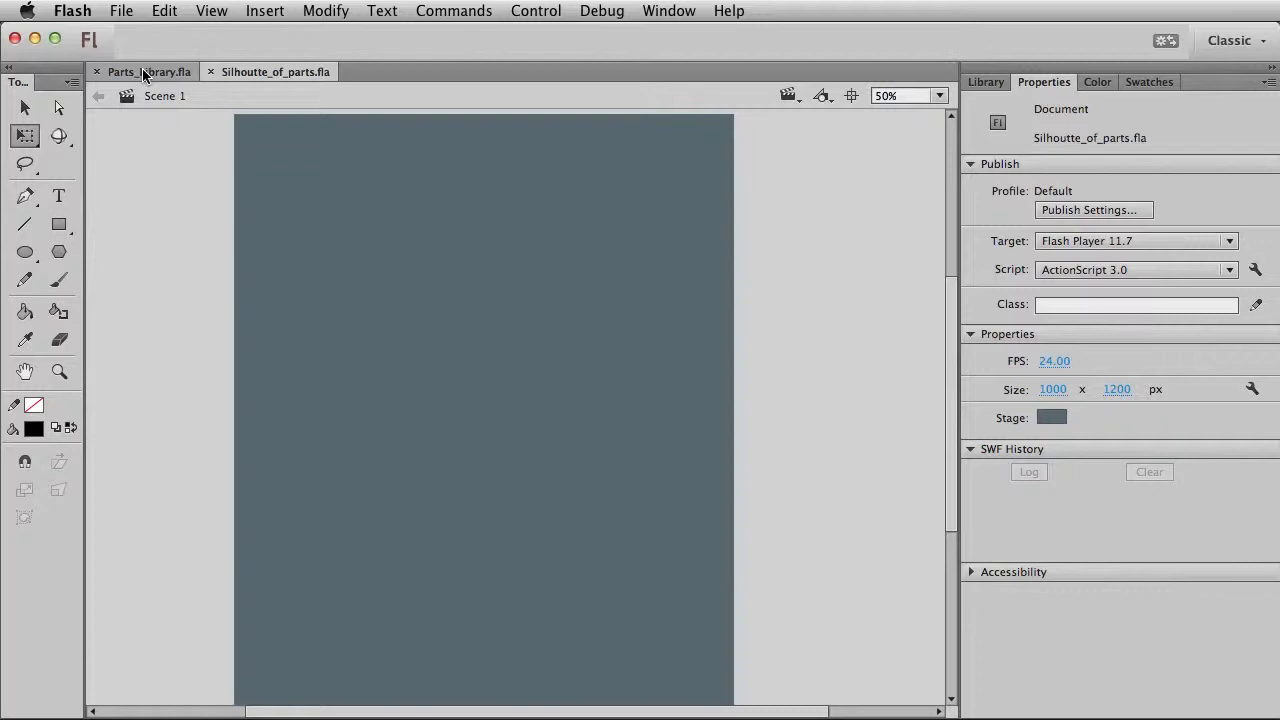
Copy the two overlapping gears from Parts_Library.fla into the Silhoutte_of_parts.fla document.
click(142, 68)
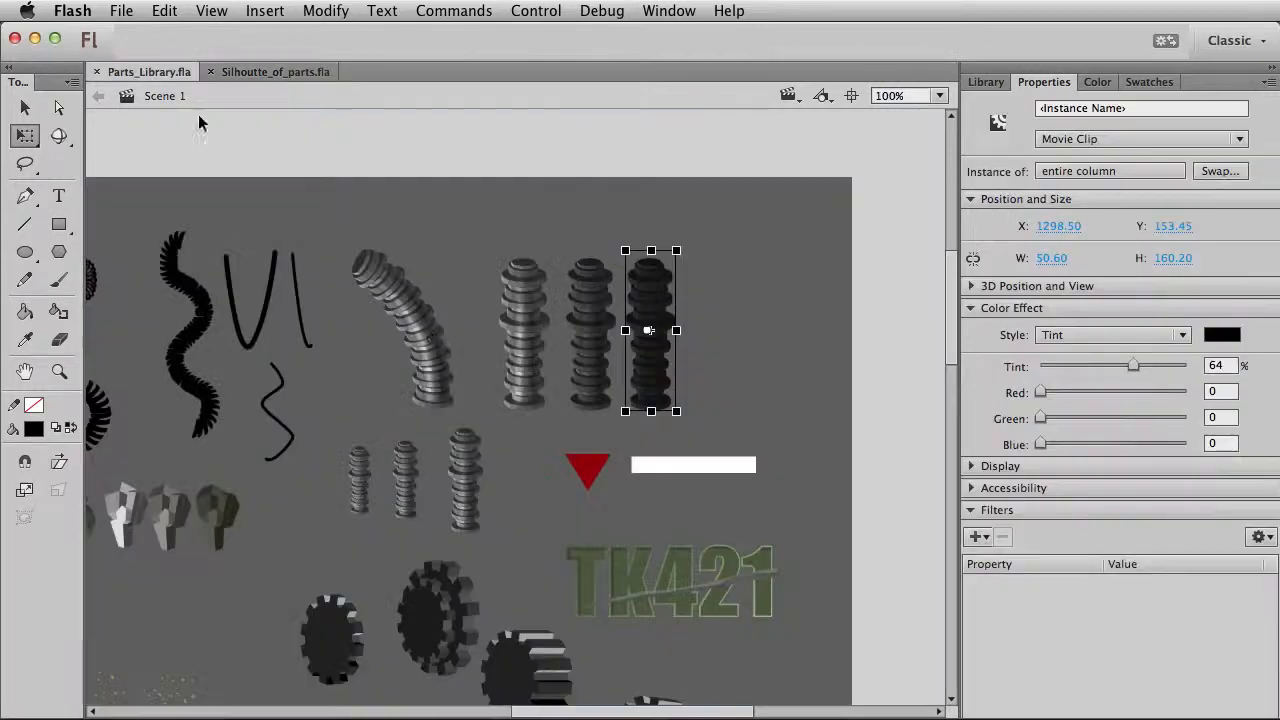
click(345, 401)
scroll(366, 463, down, 5)
scroll(366, 463, left, 5)
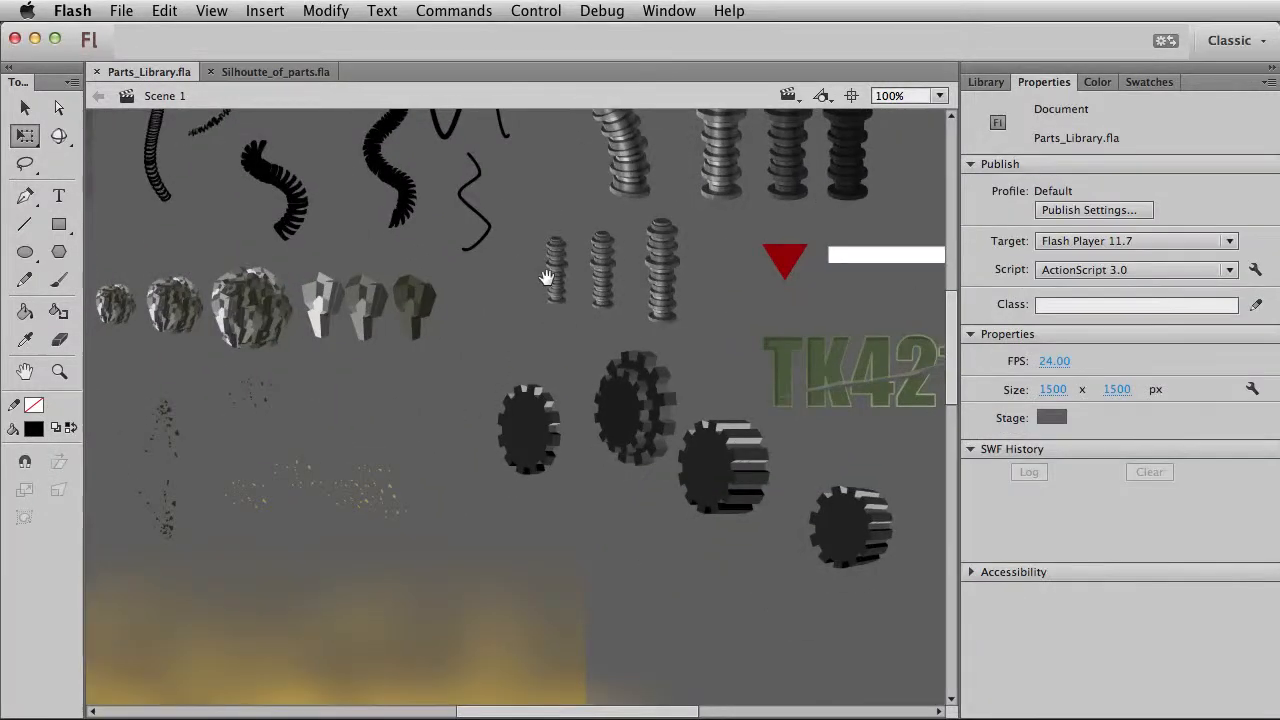
click(640, 420)
key(v)
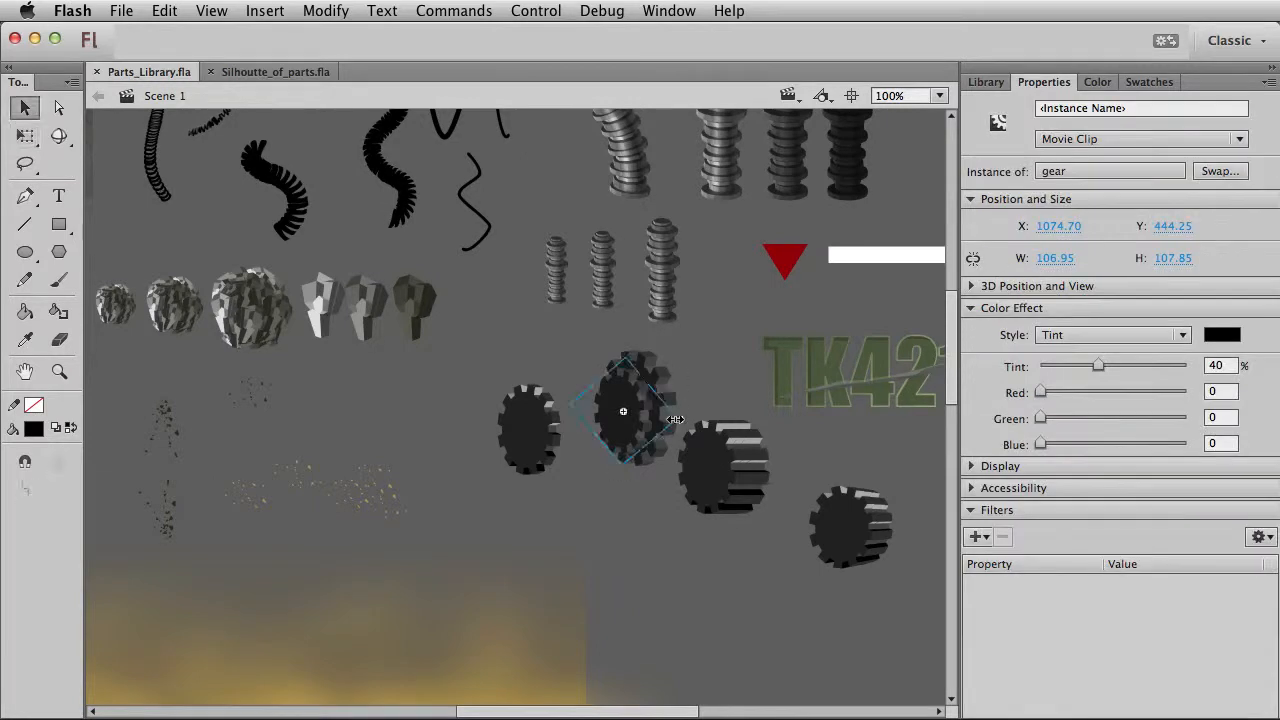
shift+click(693, 453)
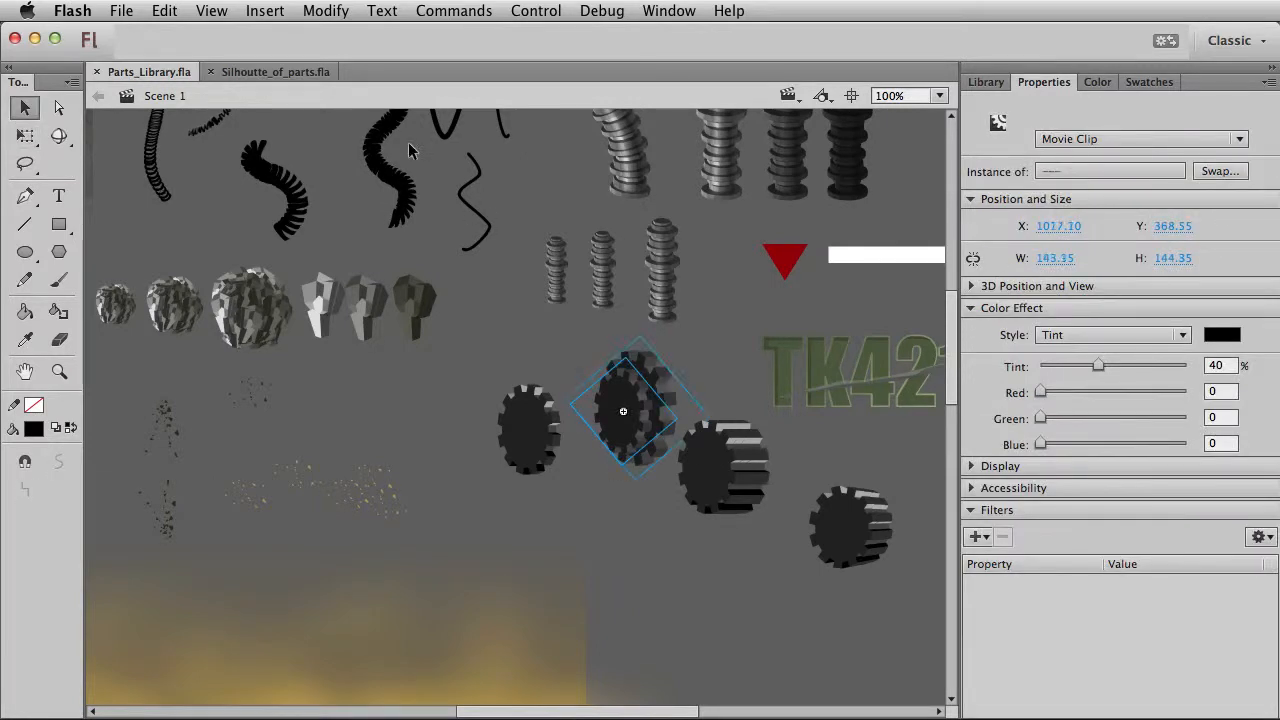
click(256, 72)
drag(476, 354, 480, 340)
key(super+v)
Set the pasted gears' black tint to 81% and rotate the pair.
key(q)
drag(1098, 366, 1158, 362)
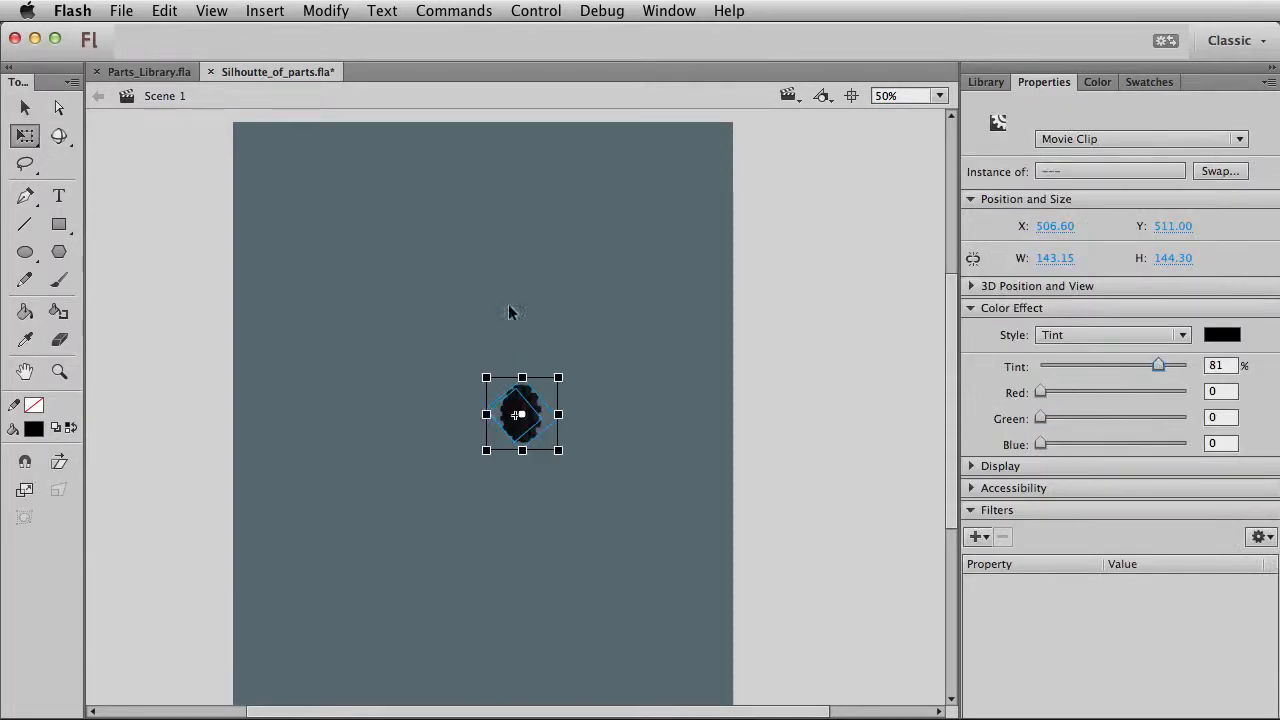
drag(571, 377, 629, 420)
key(v)
Position the gear pair in the upper-left area of the stage as the first shoulder.
drag(516, 414, 386, 324)
click(558, 398)
key(space)
mouse_move(561, 543)
mouse_down()
mouse_move(554, 391)
mouse_move(557, 547)
mouse_up()
drag(312, 242, 460, 384)
drag(405, 318, 405, 290)
click(448, 368)
drag(492, 401, 338, 201)
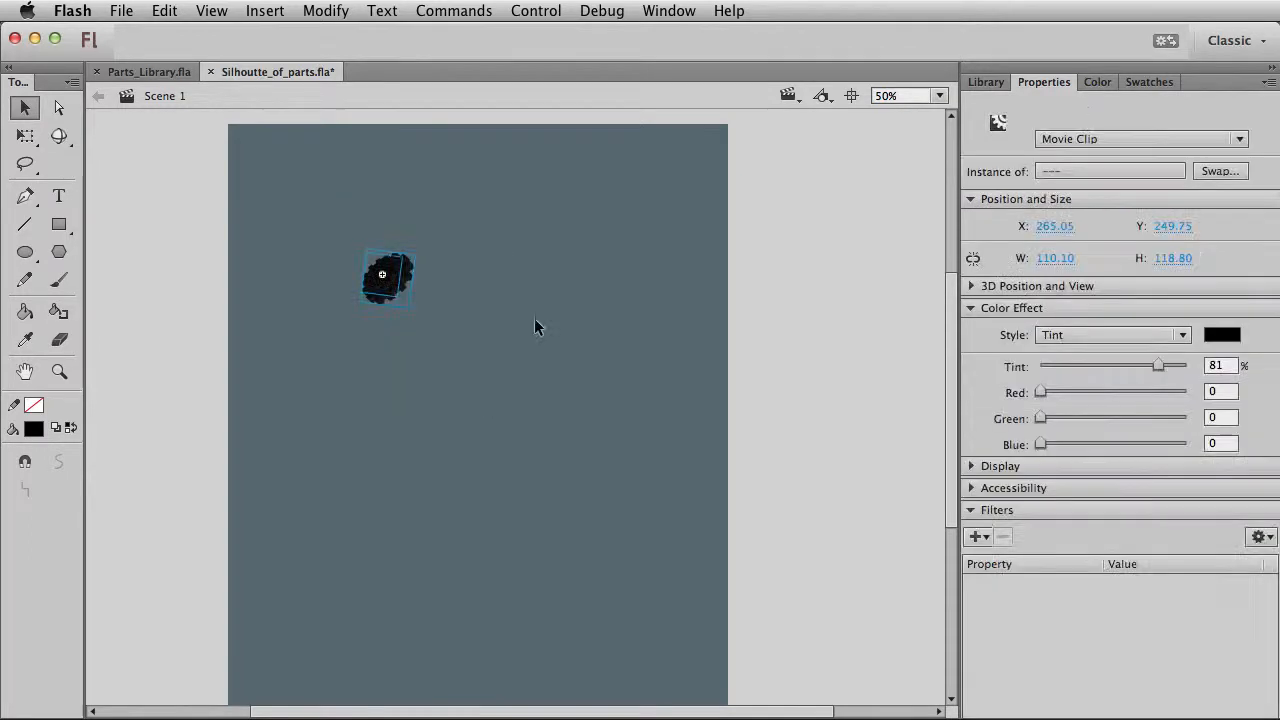
Place a second, mirrored gear pair opposite the first as the other shoulder and darken the tint of its front gear.
key(super+v)
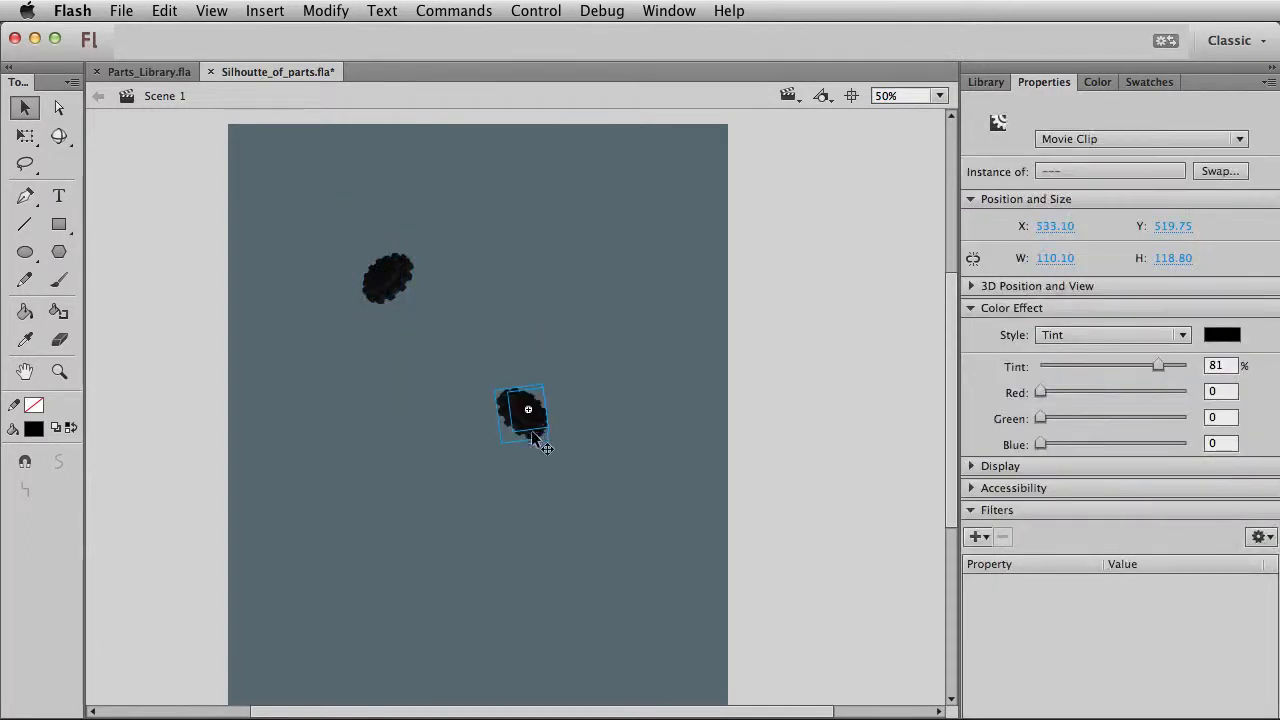
drag(534, 430, 565, 282)
click(470, 320)
drag(287, 175, 492, 196)
drag(560, 265, 563, 270)
click(557, 277)
drag(1163, 366, 1236, 368)
click(650, 408)
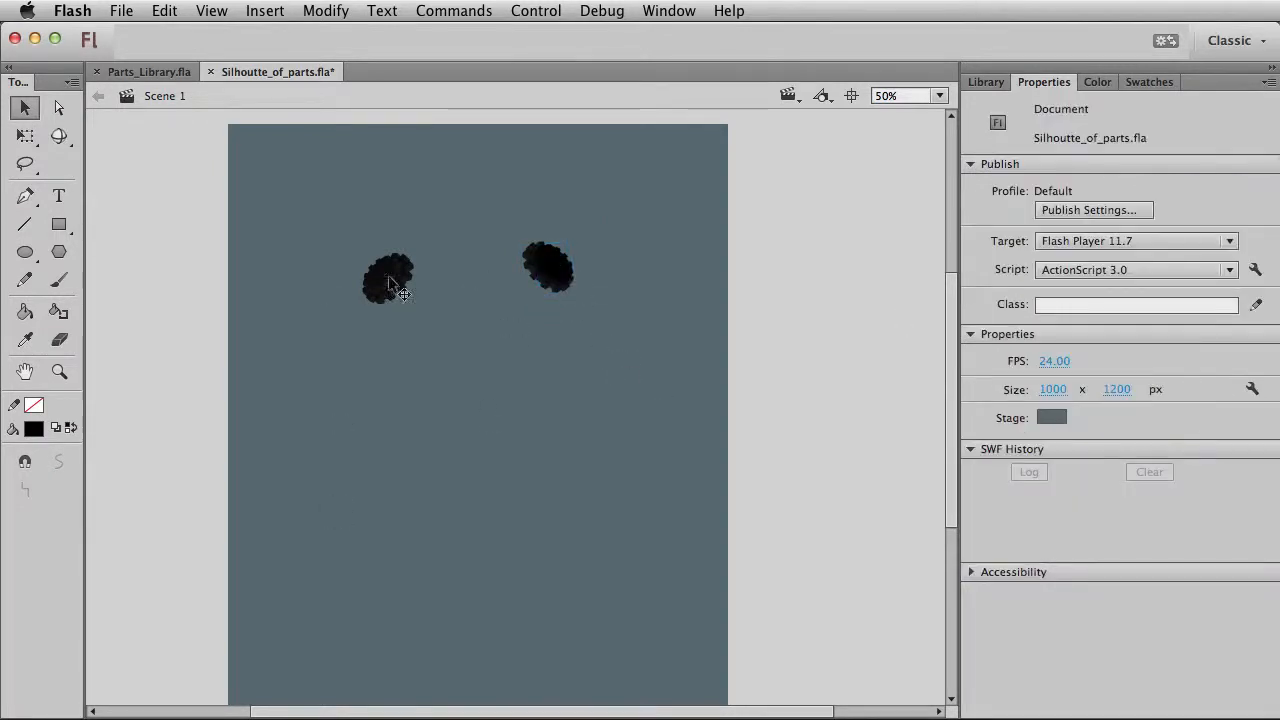
Sketch rough guide lines for the silhouette between the gears and down the stage with the Line tool.
click(25, 224)
drag(418, 277, 543, 266)
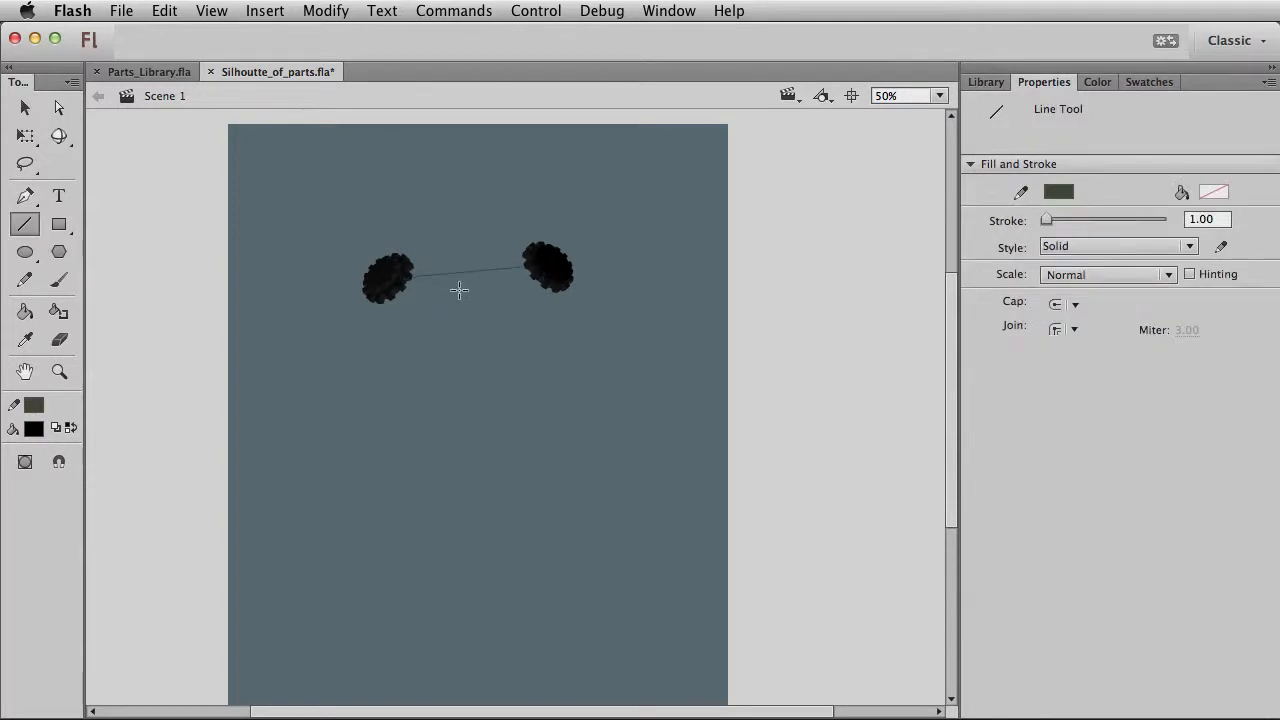
drag(488, 378, 481, 390)
drag(481, 390, 479, 457)
mouse_move(376, 290)
mouse_down()
mouse_move(263, 360)
mouse_move(279, 397)
mouse_move(279, 503)
mouse_up()
drag(518, 544, 562, 659)
Undo all the sketched guide lines.
key(super+z)
key(super+z)
key(super+z)
key(super+z)
key(super+z)
key(super+z)
key(super+z)
key(super+z)
key(super+z)
key(v)
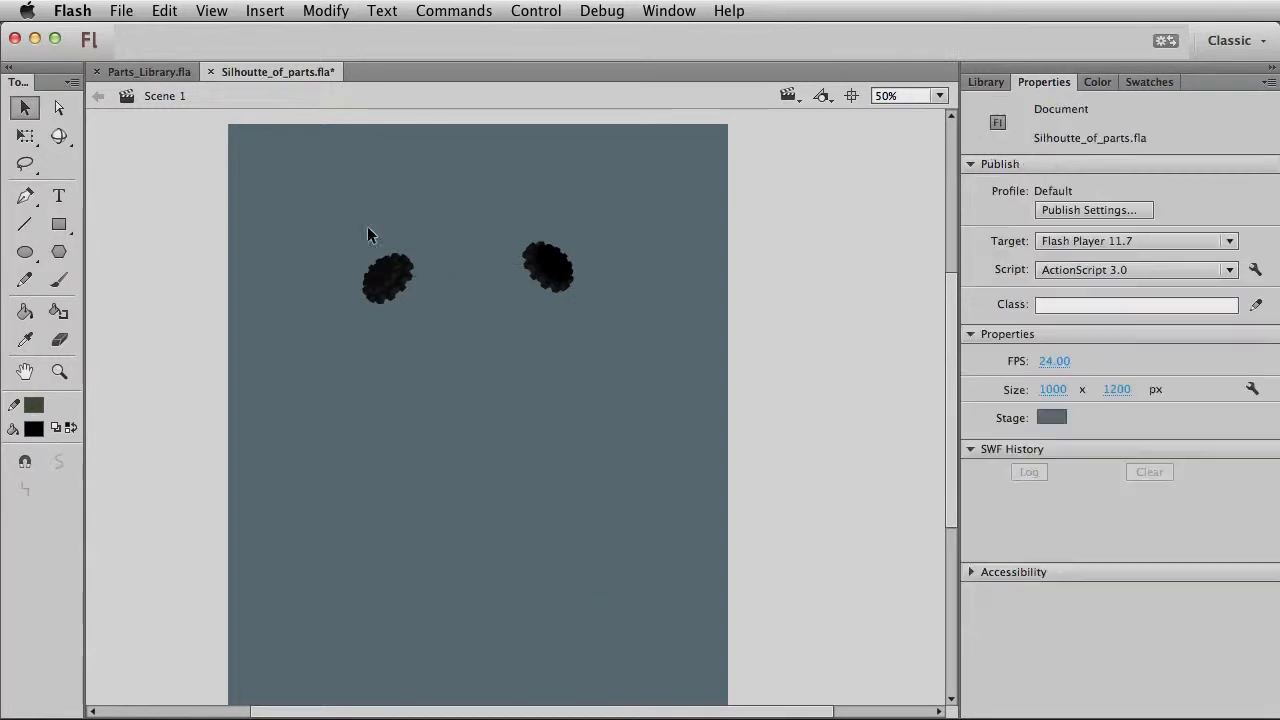
Copy the largest metal ball from Parts_Library.fla into Silhoutte_of_parts.fla.
click(160, 71)
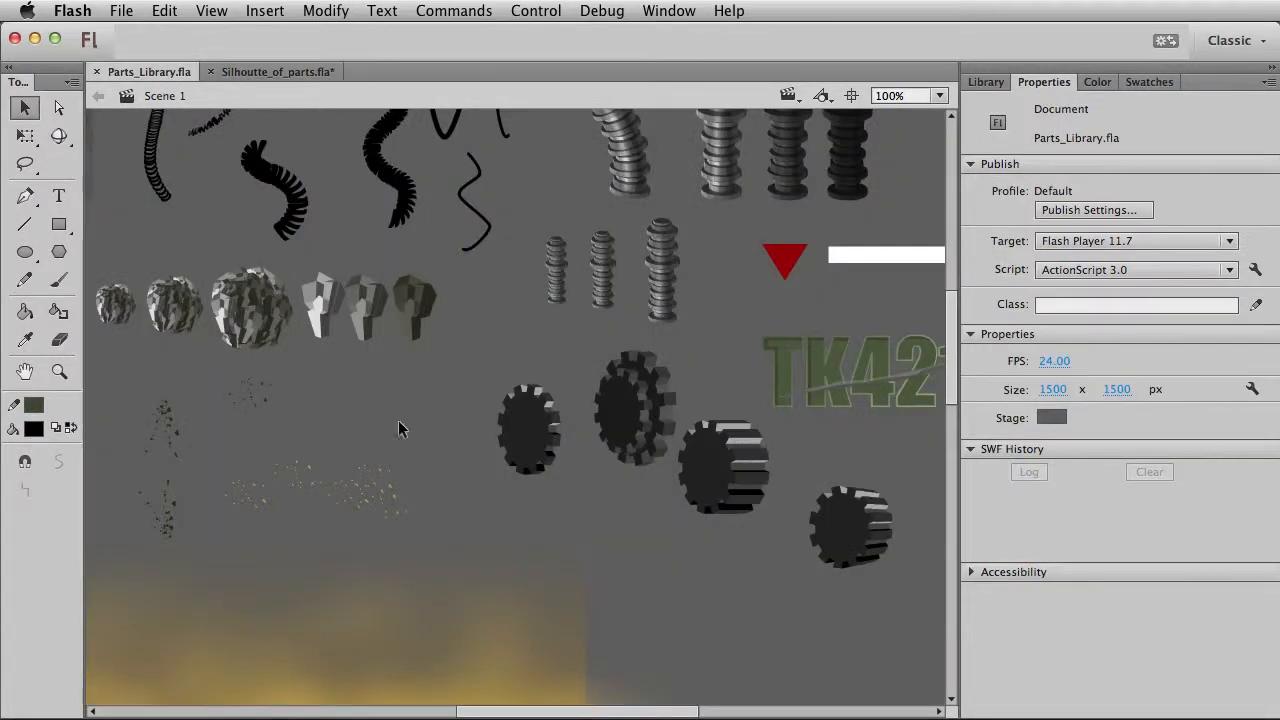
drag(287, 379, 721, 369)
drag(361, 423, 329, 603)
drag(675, 617, 434, 553)
click(483, 426)
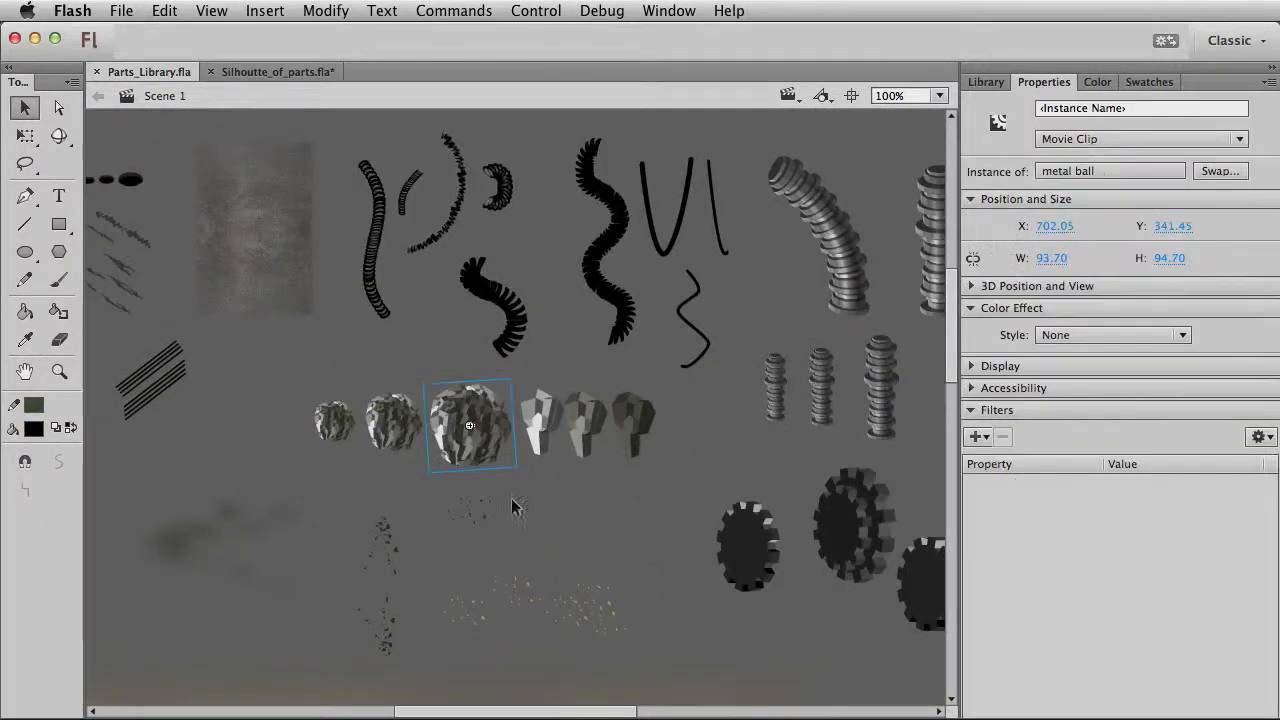
click(277, 71)
key(super+v)
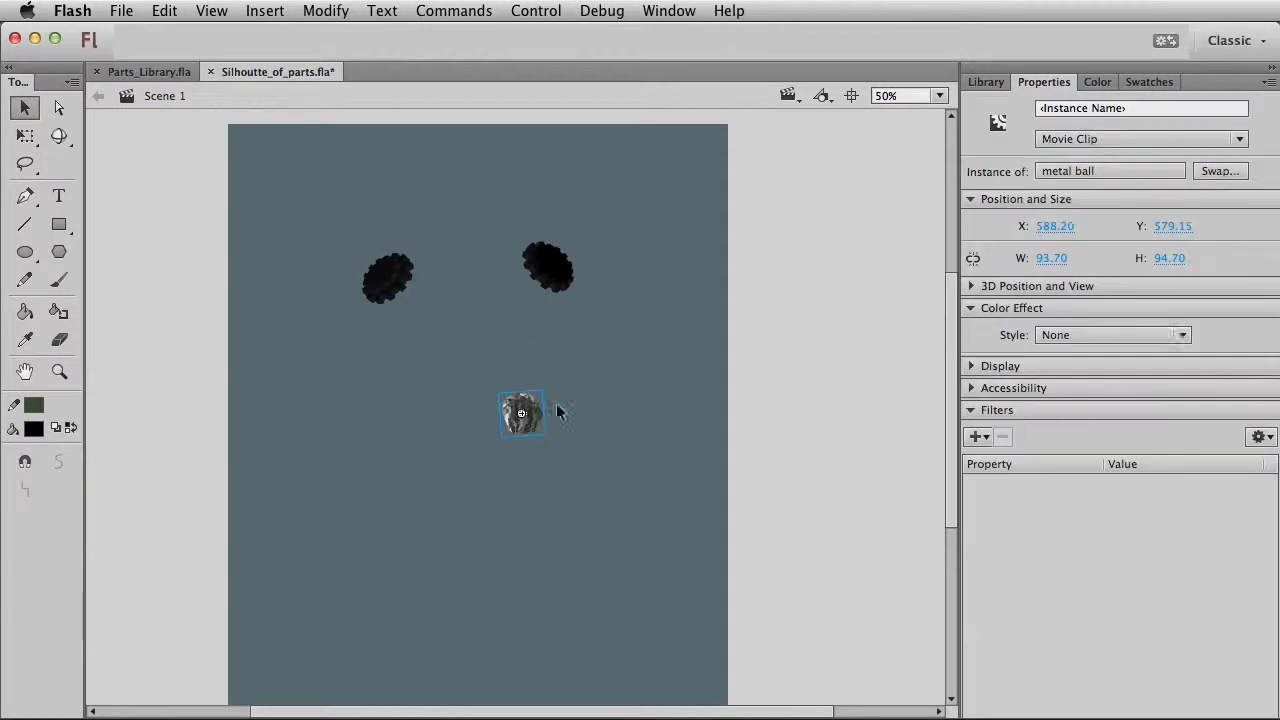
Apply a black Tint colour effect to the pasted metal ball.
click(1115, 334)
click(1115, 399)
click(679, 387)
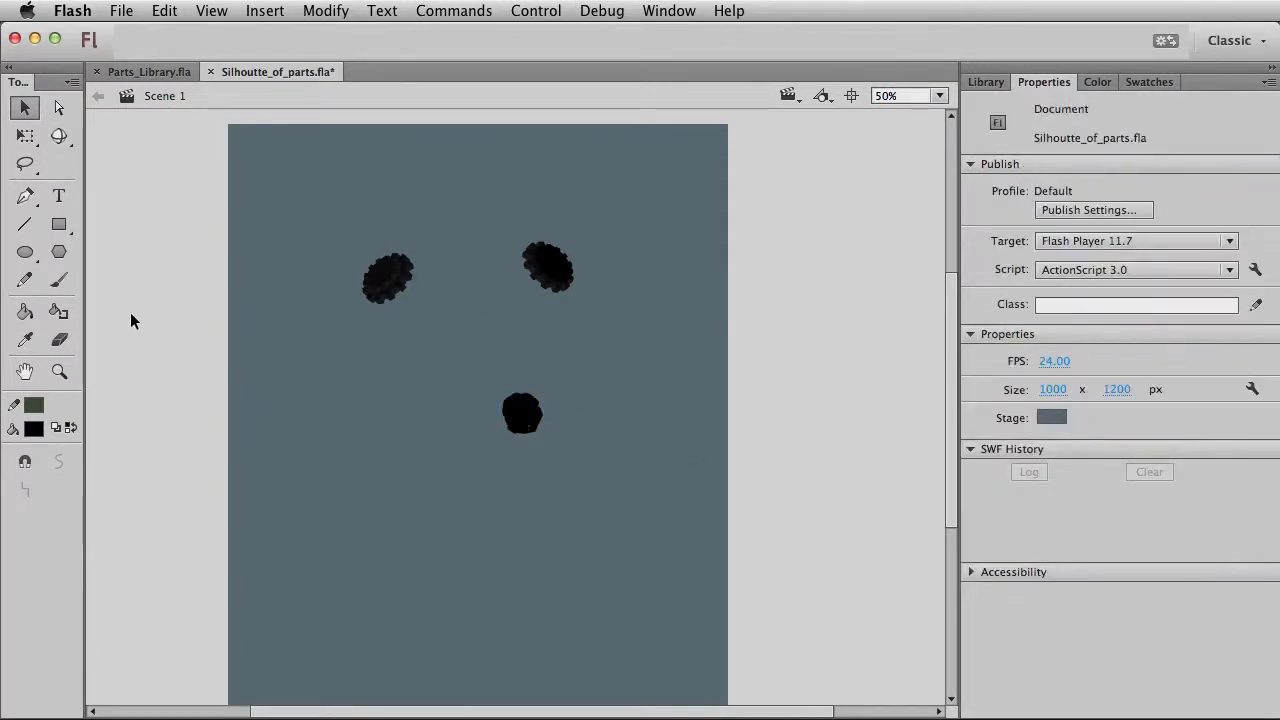
Reduce the metal ball's tint to 75%, move it between the gears and transform it to form the head.
key(super+1)
drag(661, 418, 540, 362)
click(625, 540)
drag(1190, 364, 1153, 365)
scroll(543, 443, up, 2)
drag(521, 413, 479, 239)
key(q)
drag(478, 181, 487, 178)
Duplicate the metal ball below the head for the shoulder area and set its tint to 89%.
key(v)
drag(471, 228, 497, 290)
drag(1150, 366, 1168, 366)
Fill the gap between the gears with widened metal balls and send the central one behind the head.
click(514, 271)
drag(514, 286, 497, 320)
key(q)
key(v)
key(super+Down)
key(super+shift+Down)
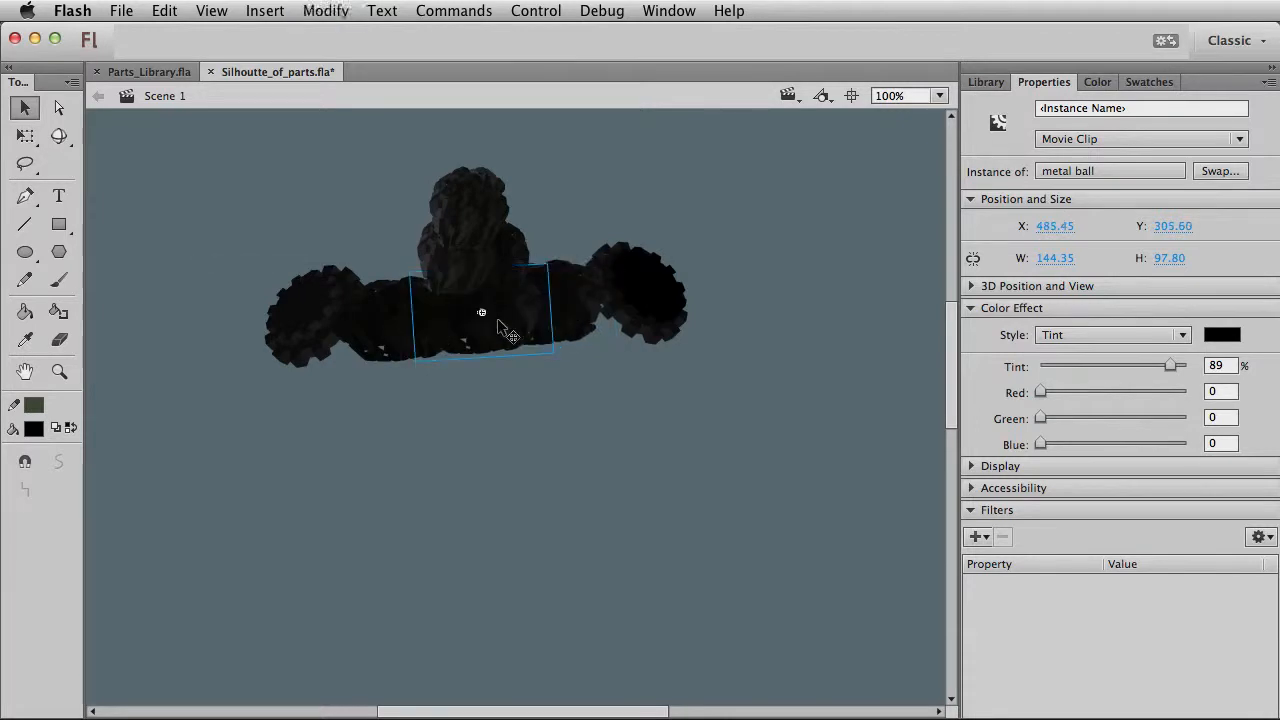
Add an enlarged metal ball copy, about 147 by 135 px, to the lower left of the chest.
key(q)
drag(484, 356, 419, 384)
key(v)
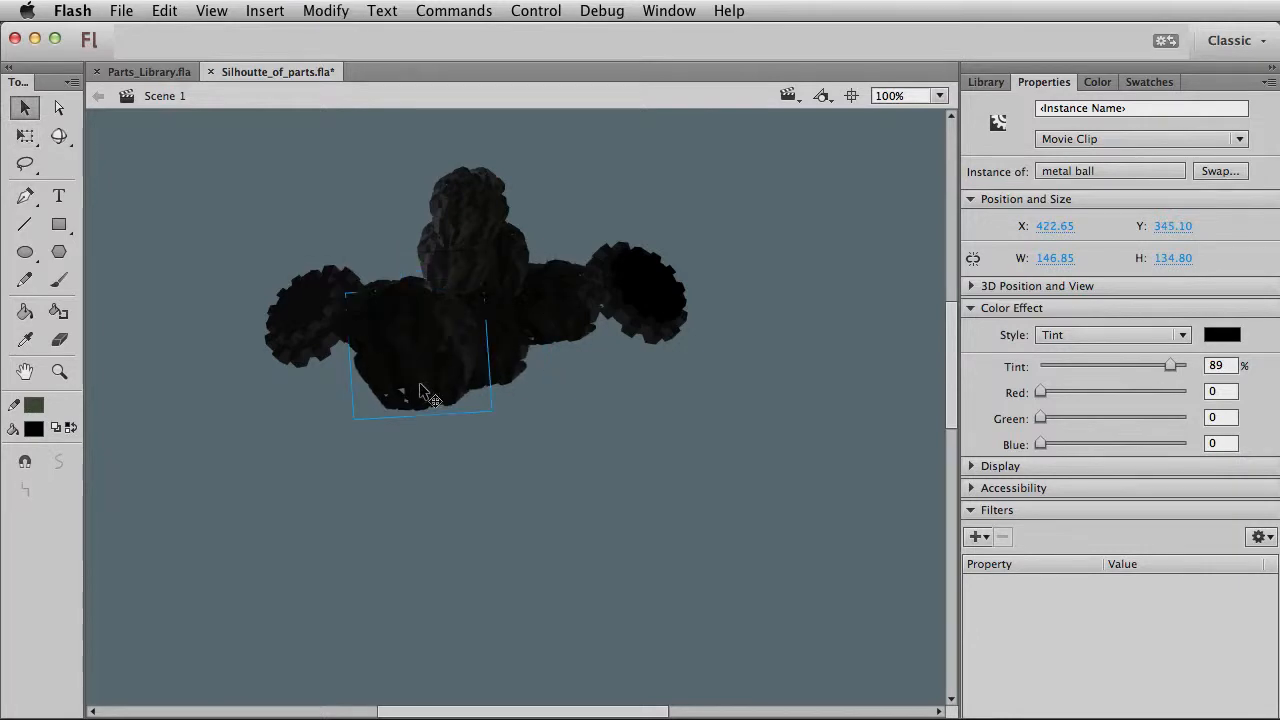
Add another metal ball copy, about 149 by 144 px, to the lower right of the chest and send it backward.
key(q)
drag(492, 380, 593, 401)
key(v)
key(super+Down)
key(super+Down)
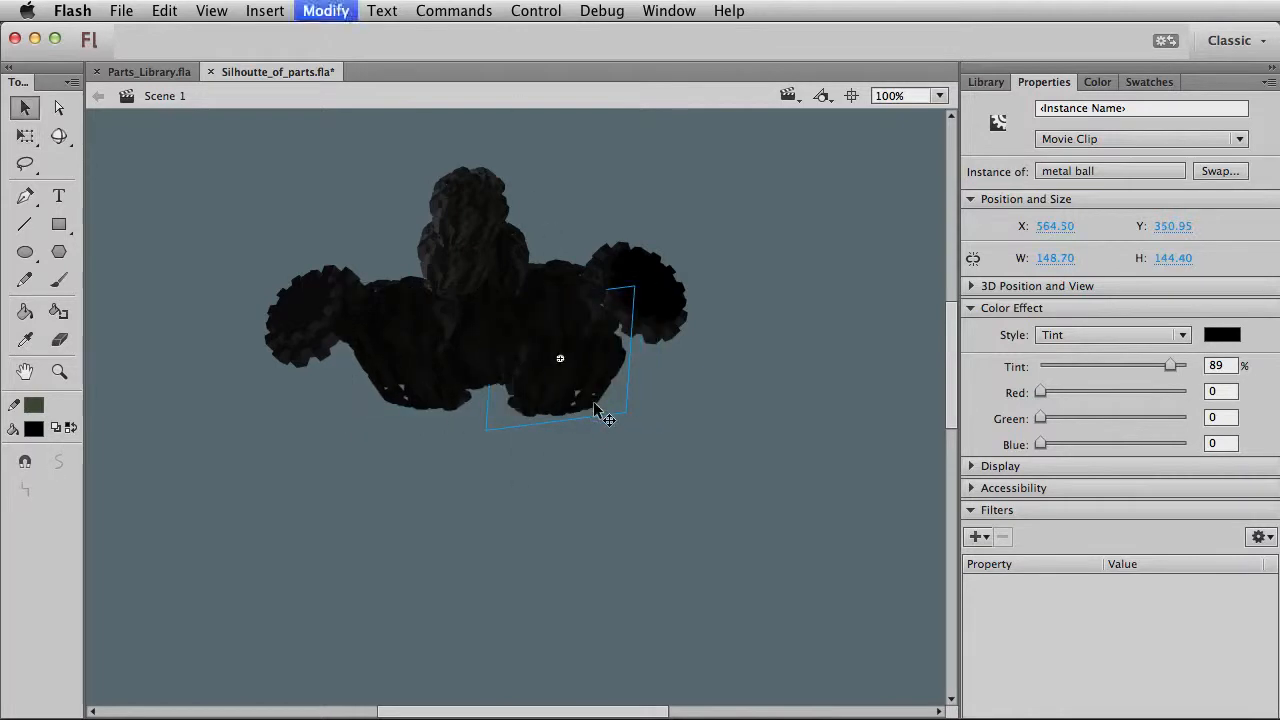
key(super+Down)
key(super+Down)
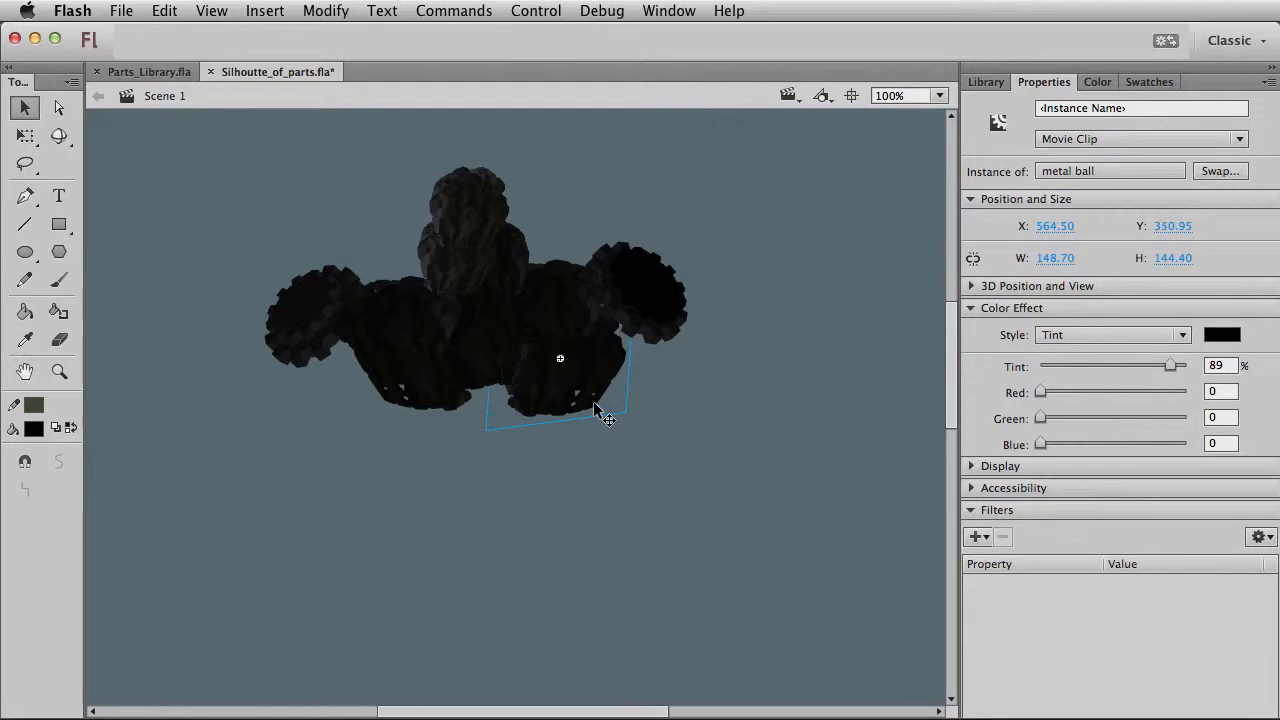
Place a metal ball copy under the left gear, rotate it and nudge it up against the chest.
drag(597, 408, 402, 426)
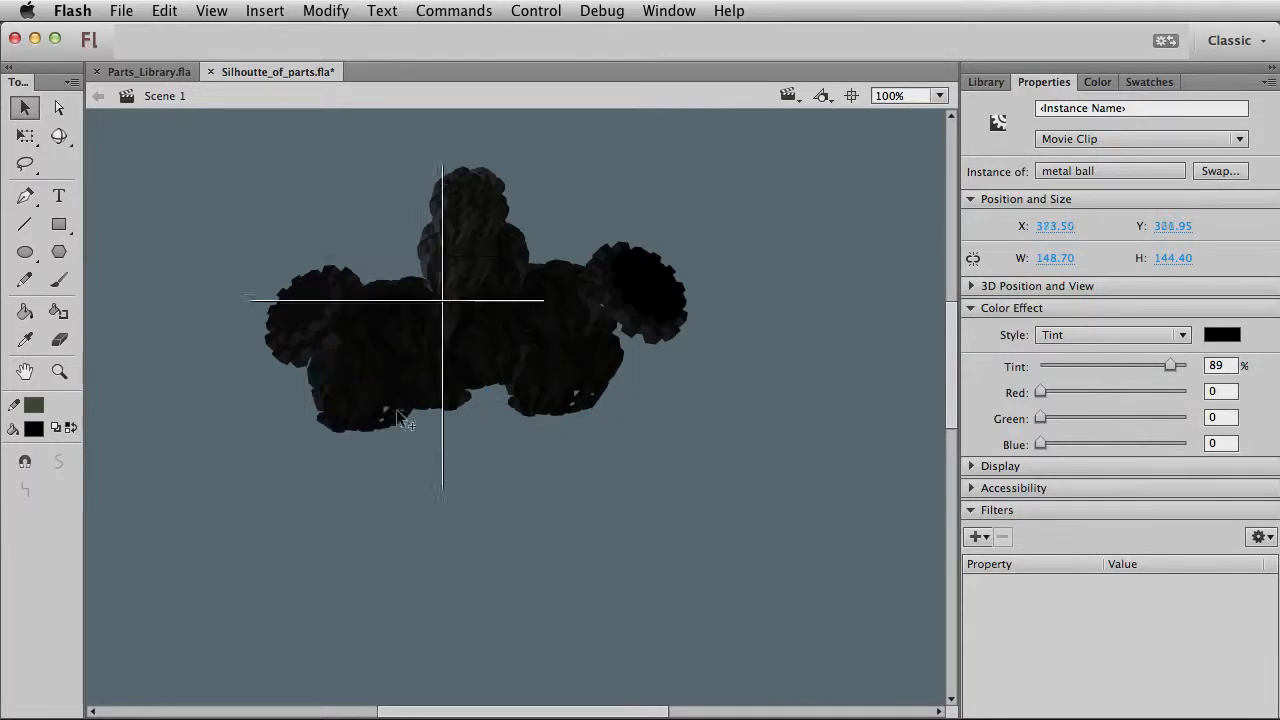
key(q)
drag(444, 302, 360, 443)
key(v)
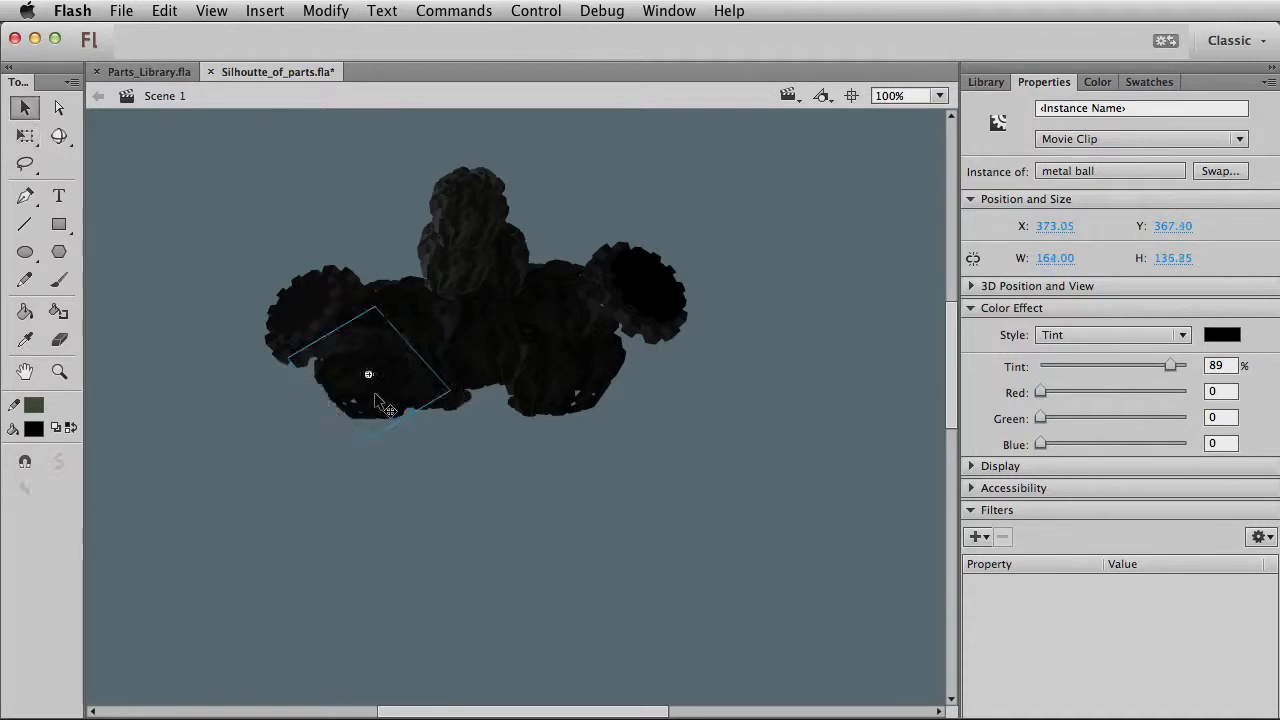
key(shift+Down)
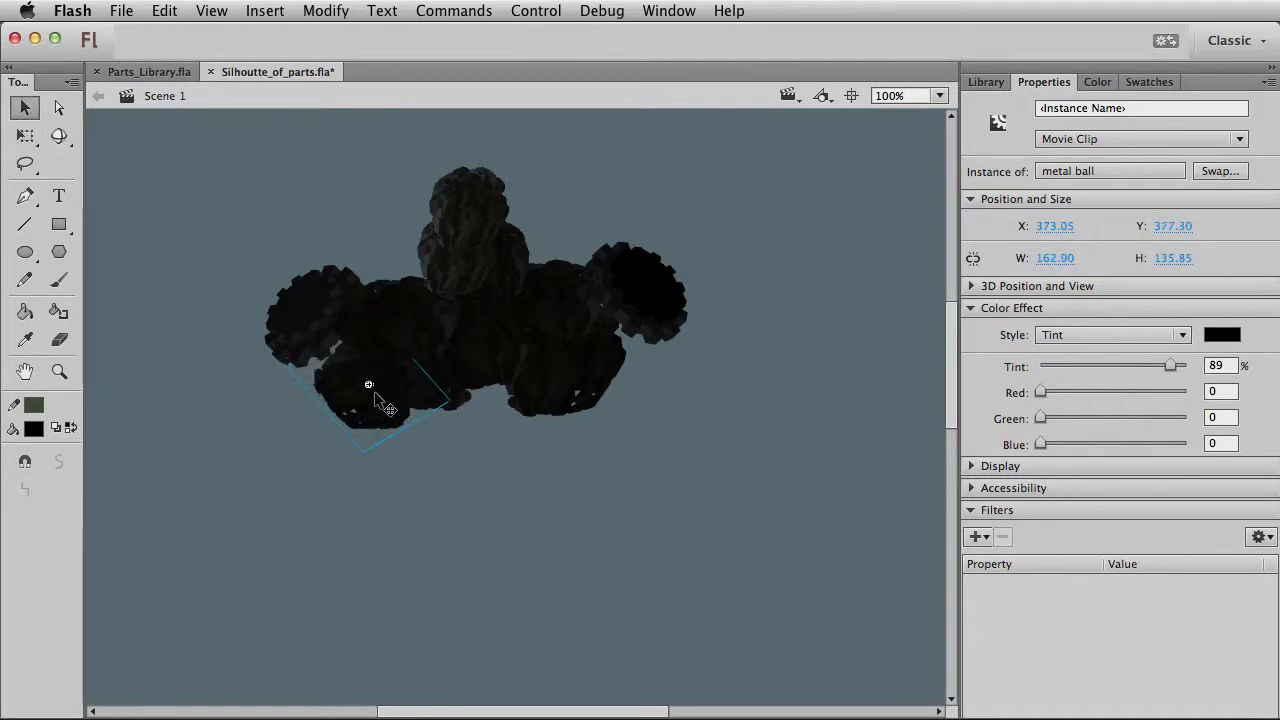
key(shift+Up)
key(shift+Up)
Add a metal ball copy at the bottom centre of the torso and send it backward behind the chest.
drag(373, 392, 504, 426)
key(super+Down)
key(super+Down)
key(super+Down)
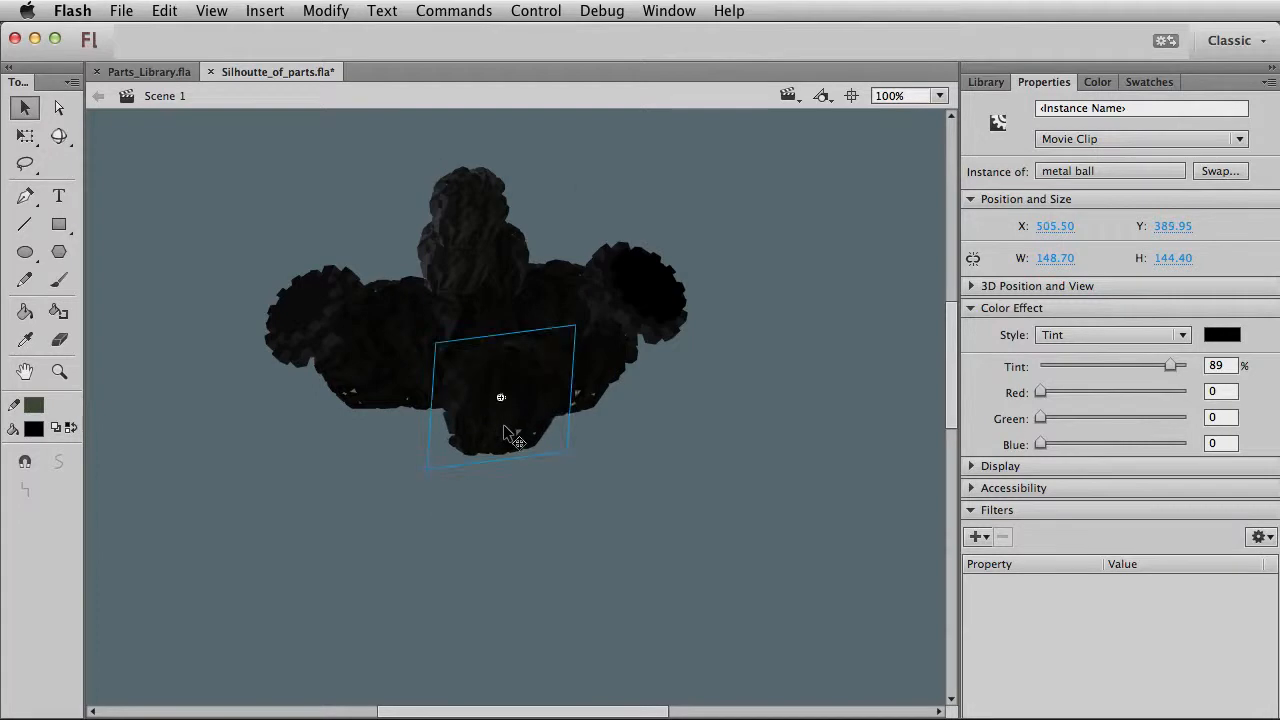
key(super+Down)
key(super+Down)
click(445, 275)
key(q)
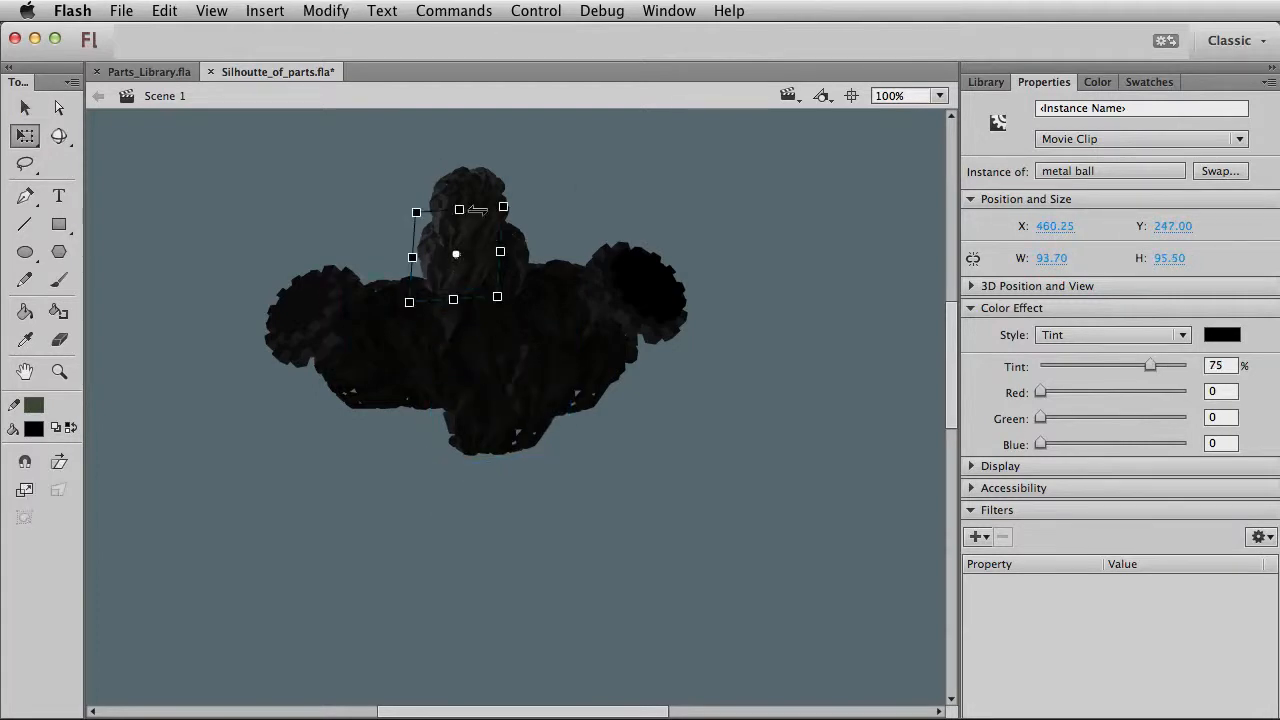
key(v)
click(542, 191)
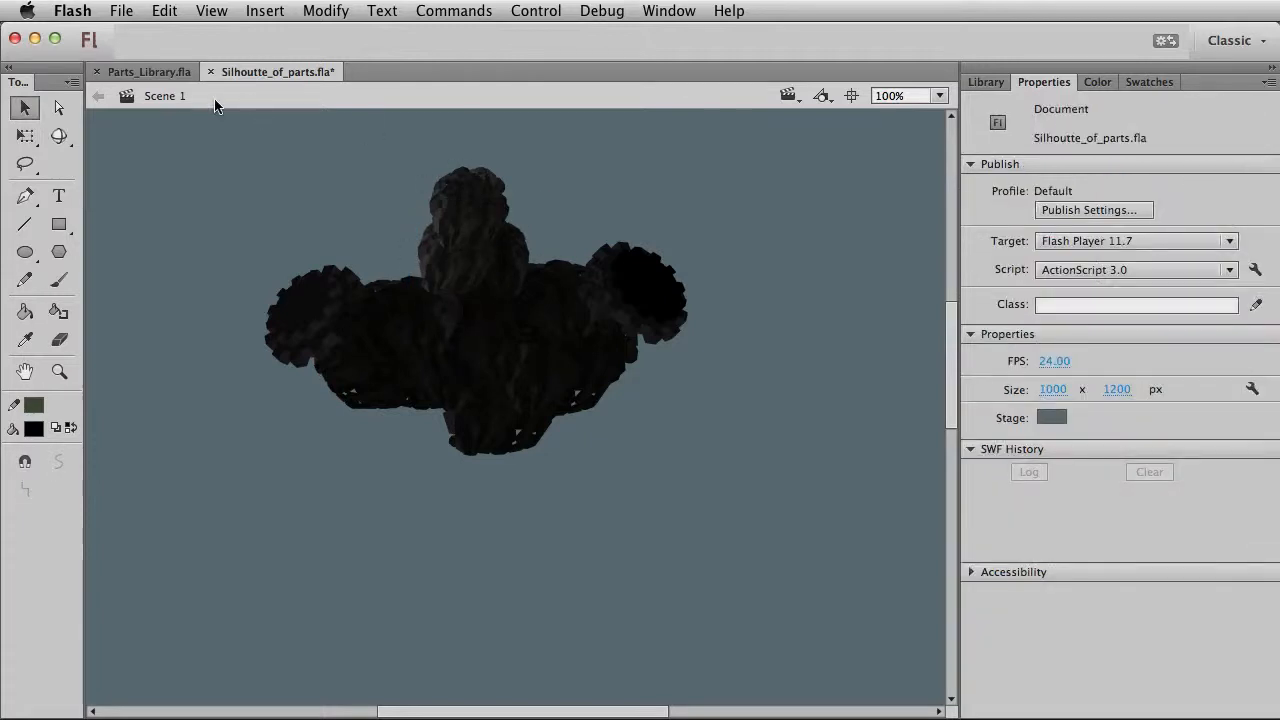
Convert the pieces of the long wavy cable in Parts_Library.fla into a single movie clip symbol.
click(163, 73)
click(500, 312)
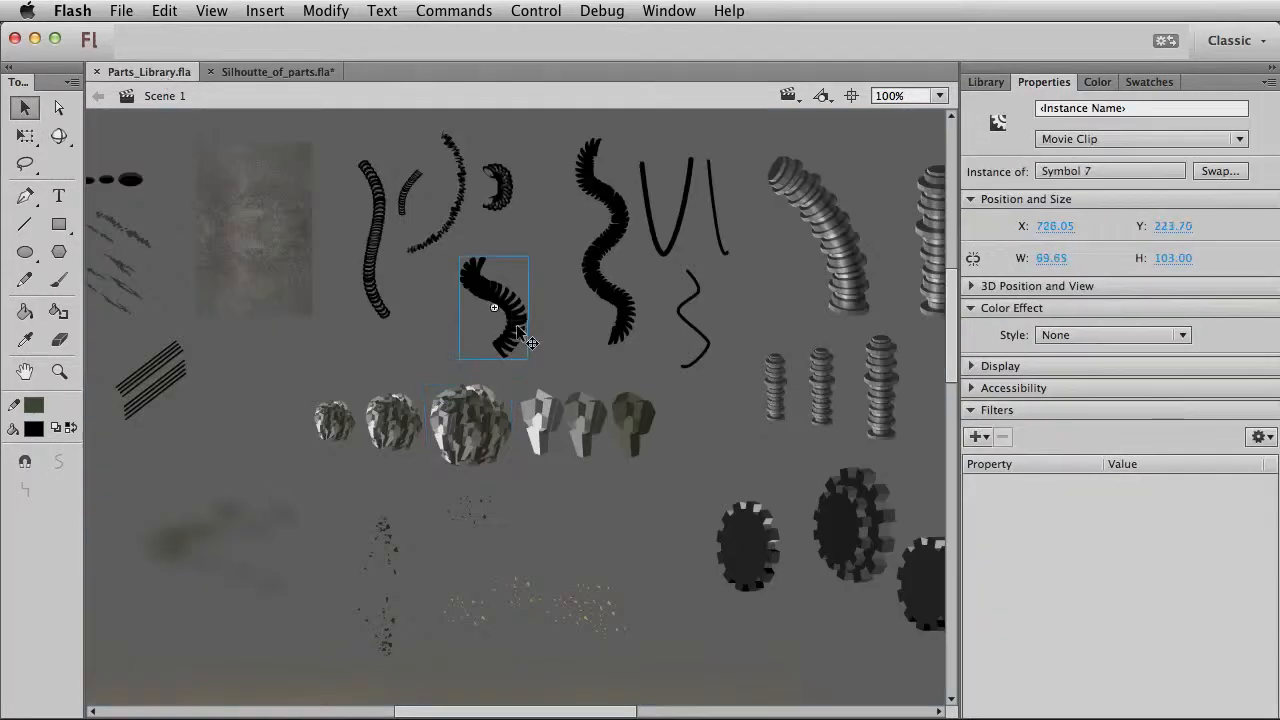
drag(665, 390, 350, 118)
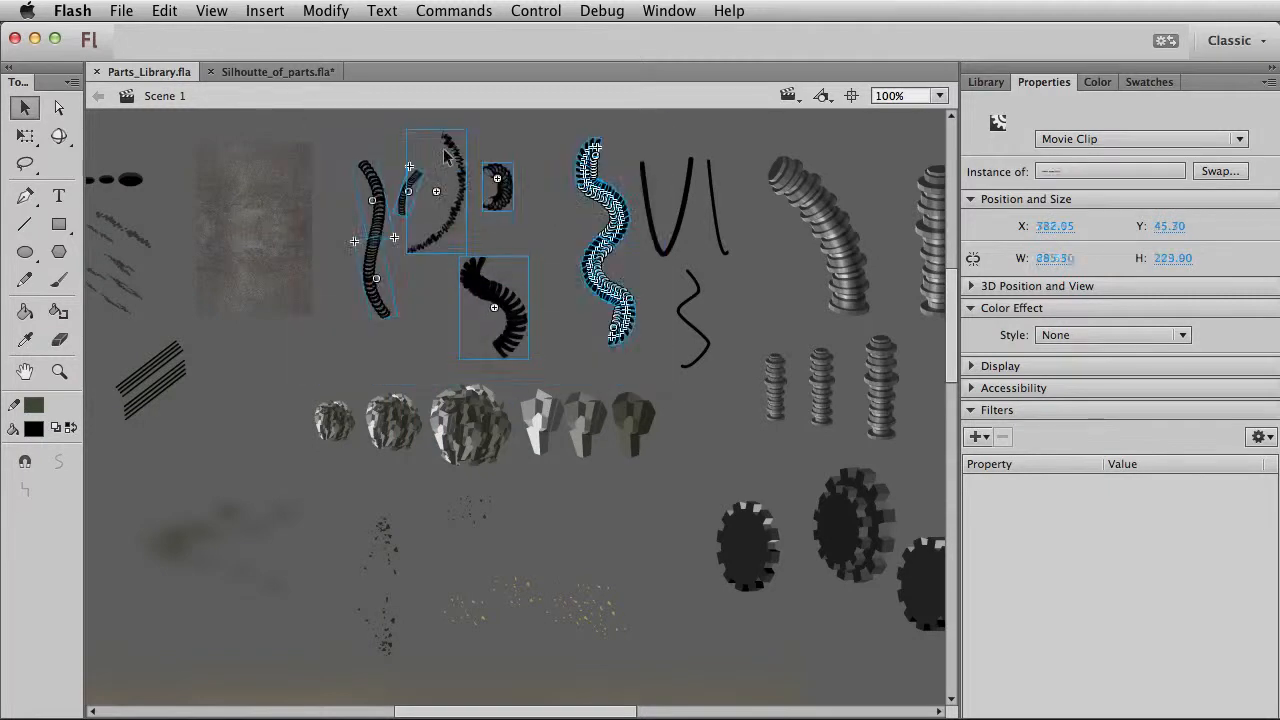
drag(656, 372, 550, 108)
key(F8)
key(Return)
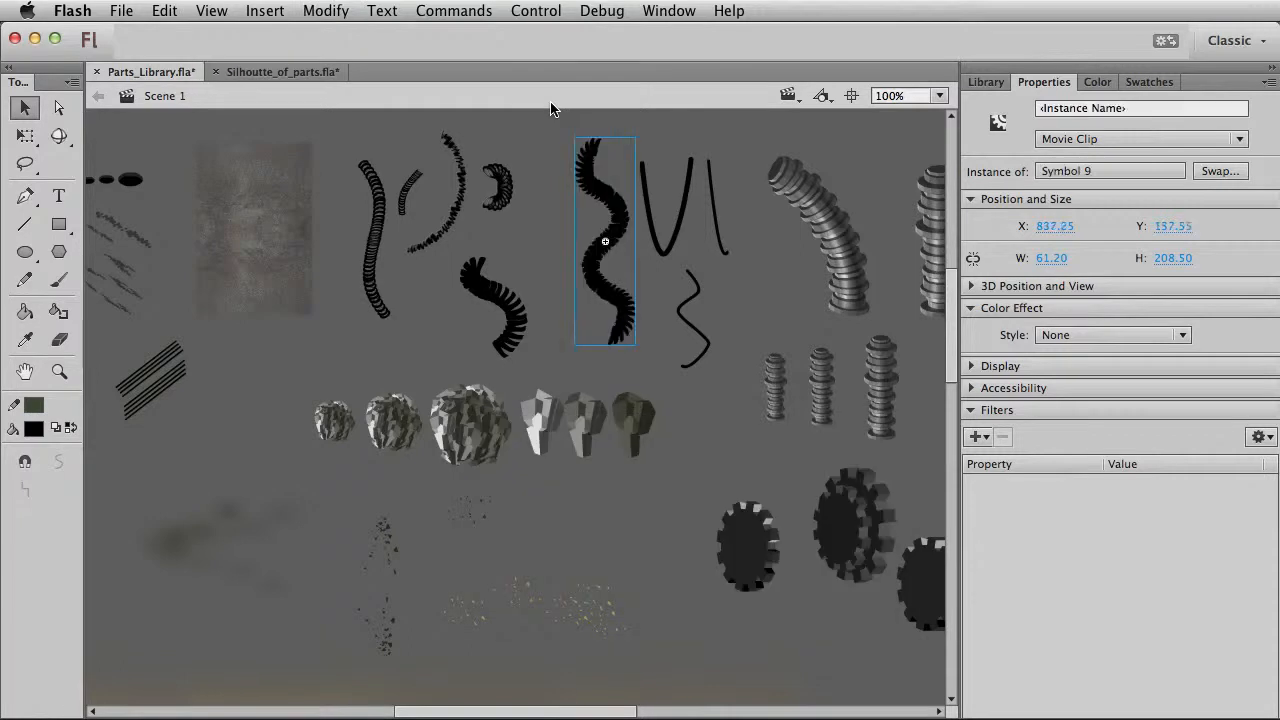
Copy all the black ribbed cables into Silhoutte_of_parts.fla and position them hanging below the torso.
drag(317, 384, 640, 102)
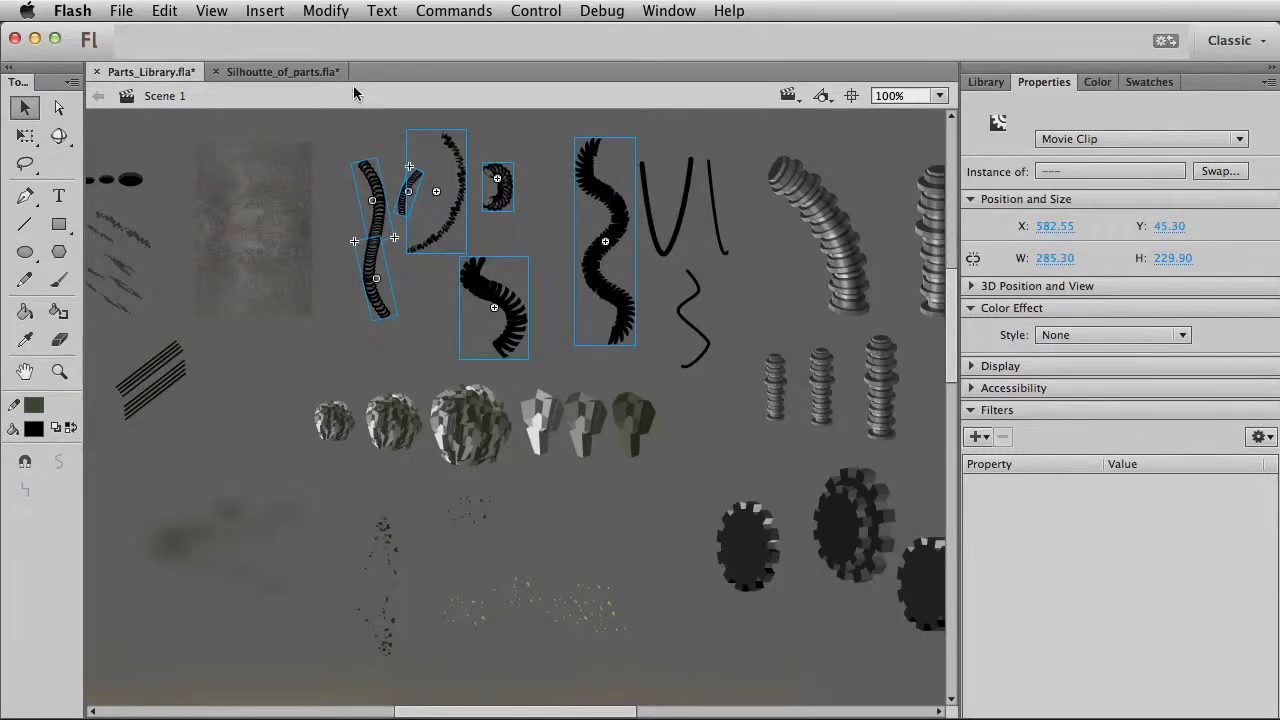
click(300, 72)
key(ctrl+v)
drag(666, 486, 597, 505)
click(743, 540)
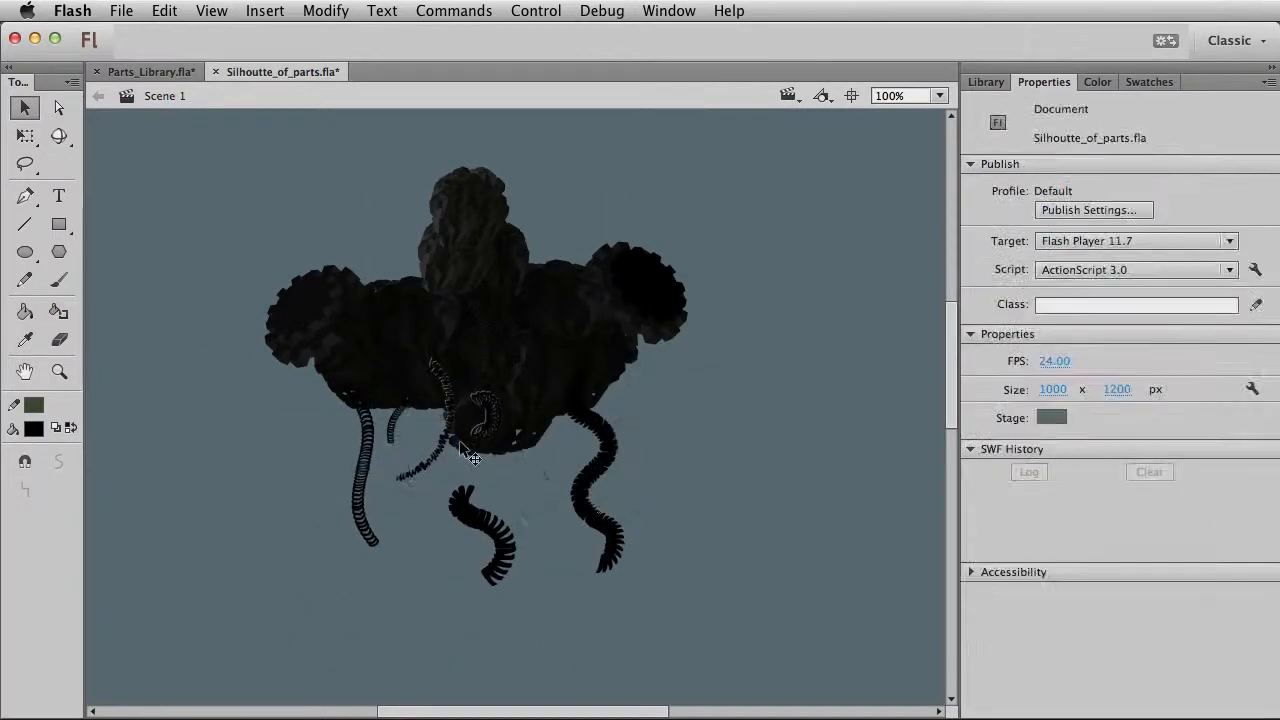
Remove the Drop Shadow filter from the thin curved cable and the small curled cable over the torso.
click(449, 435)
shift+click(474, 431)
click(1066, 485)
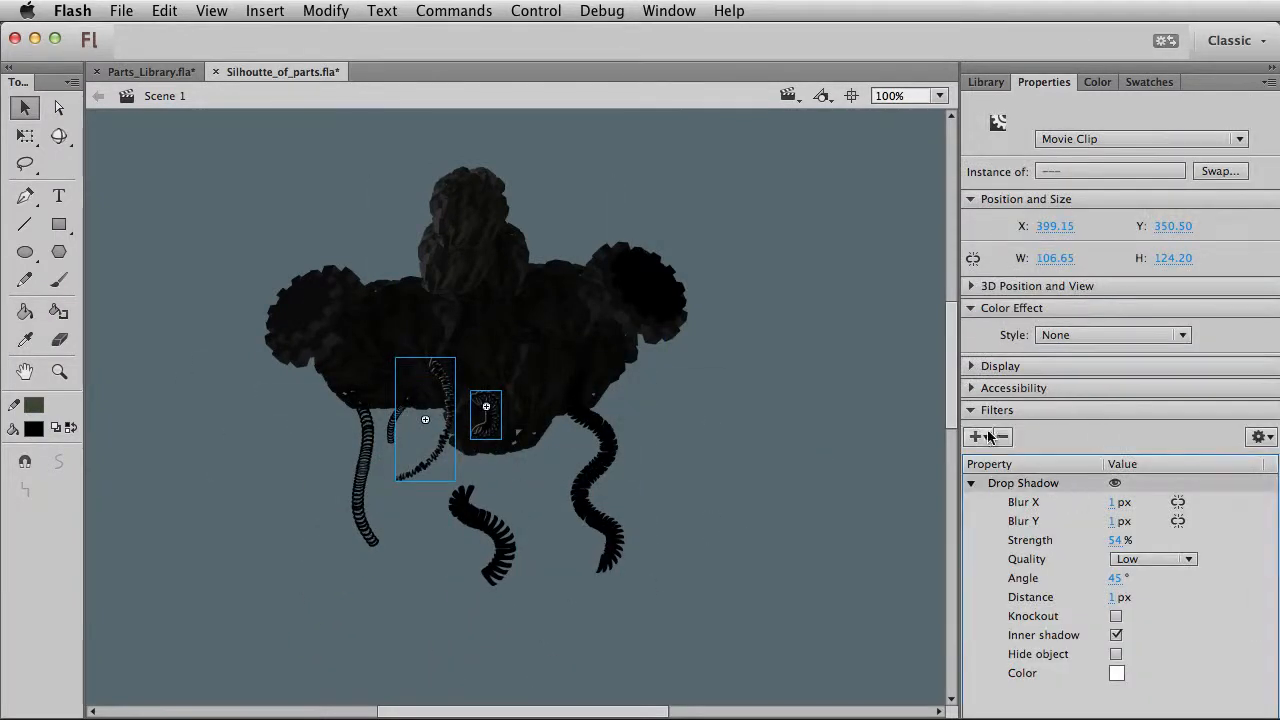
click(1002, 437)
click(671, 515)
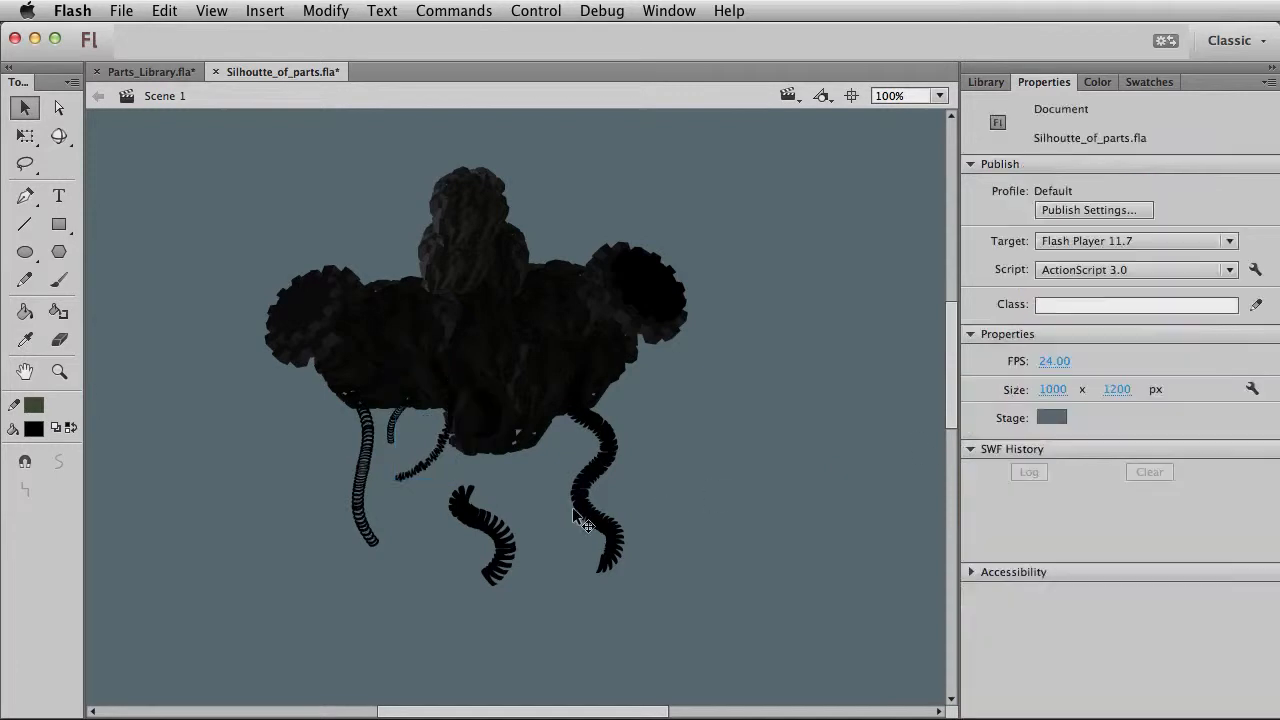
Flip the short thick cable horizontally, rotate it and place copies of it across the shoulders beside the neck.
click(431, 461)
click(508, 532)
key(q)
key(super+shift+h)
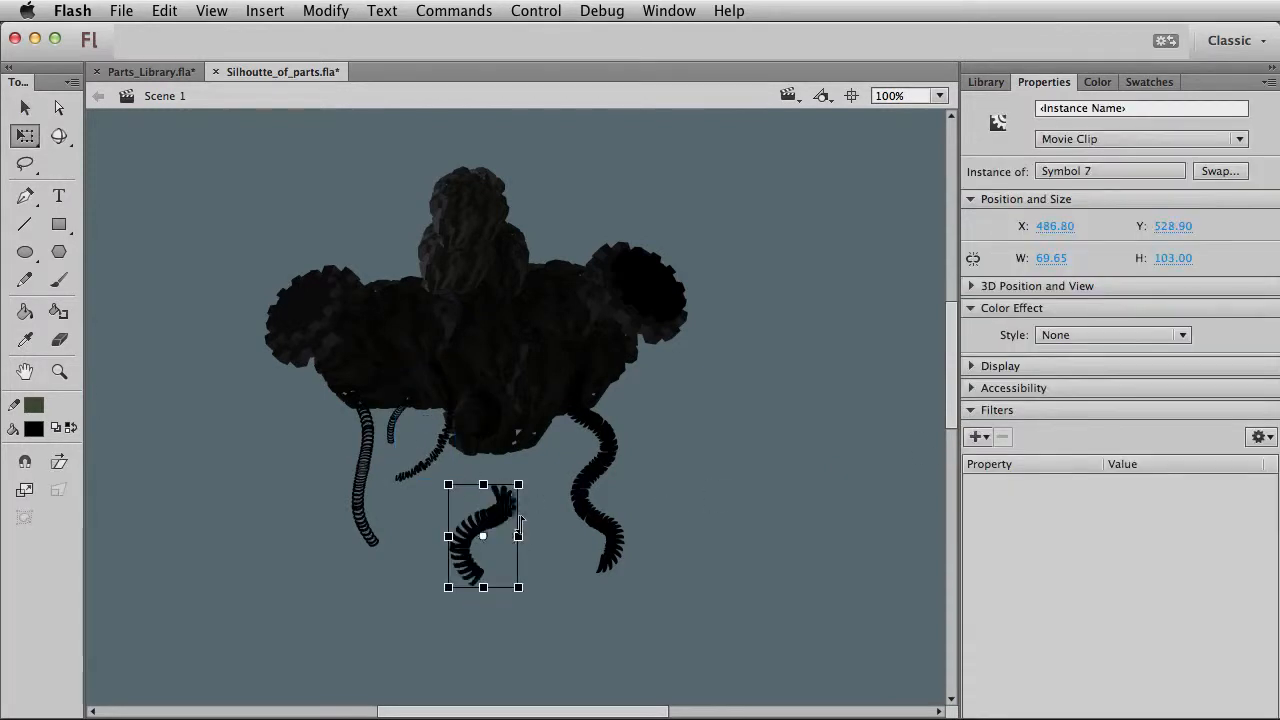
drag(536, 482, 536, 265)
key(v)
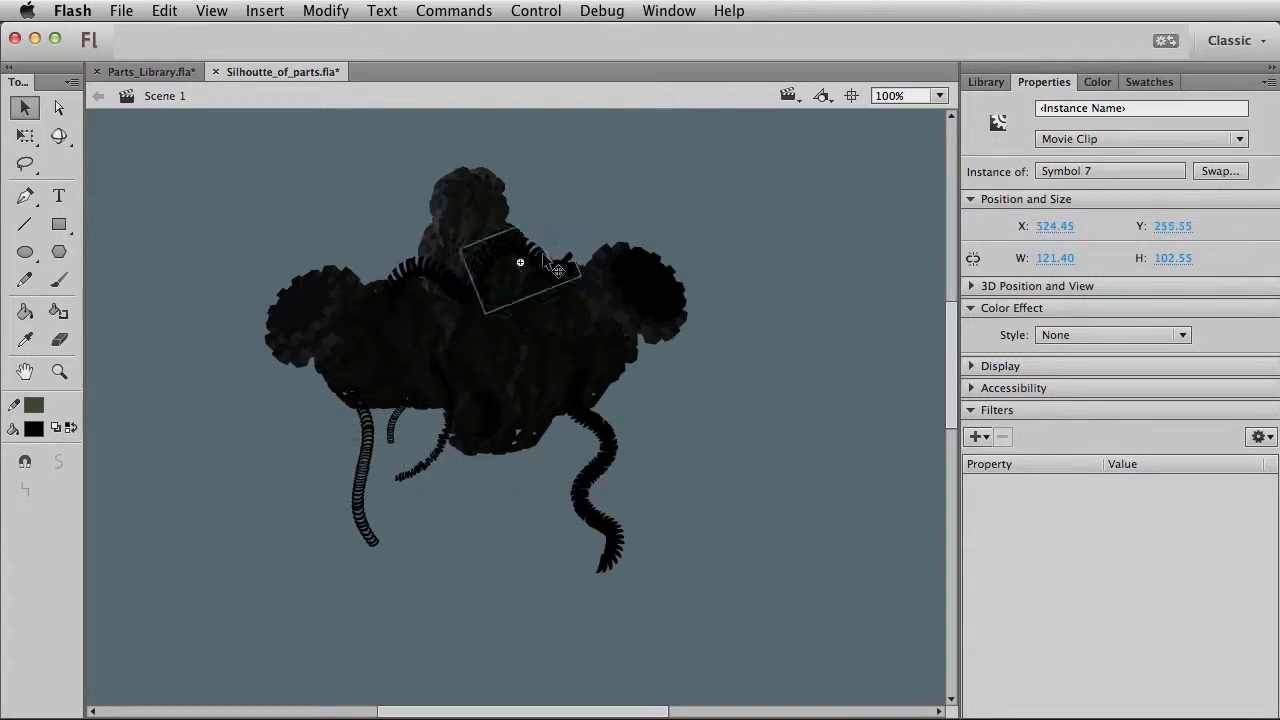
Rotate and position the thick cable copies so that one curves beside the neck and another beside the left gear.
key(q)
key(v)
drag(586, 221, 543, 262)
drag(593, 300, 263, 321)
key(q)
key(v)
click(480, 563)
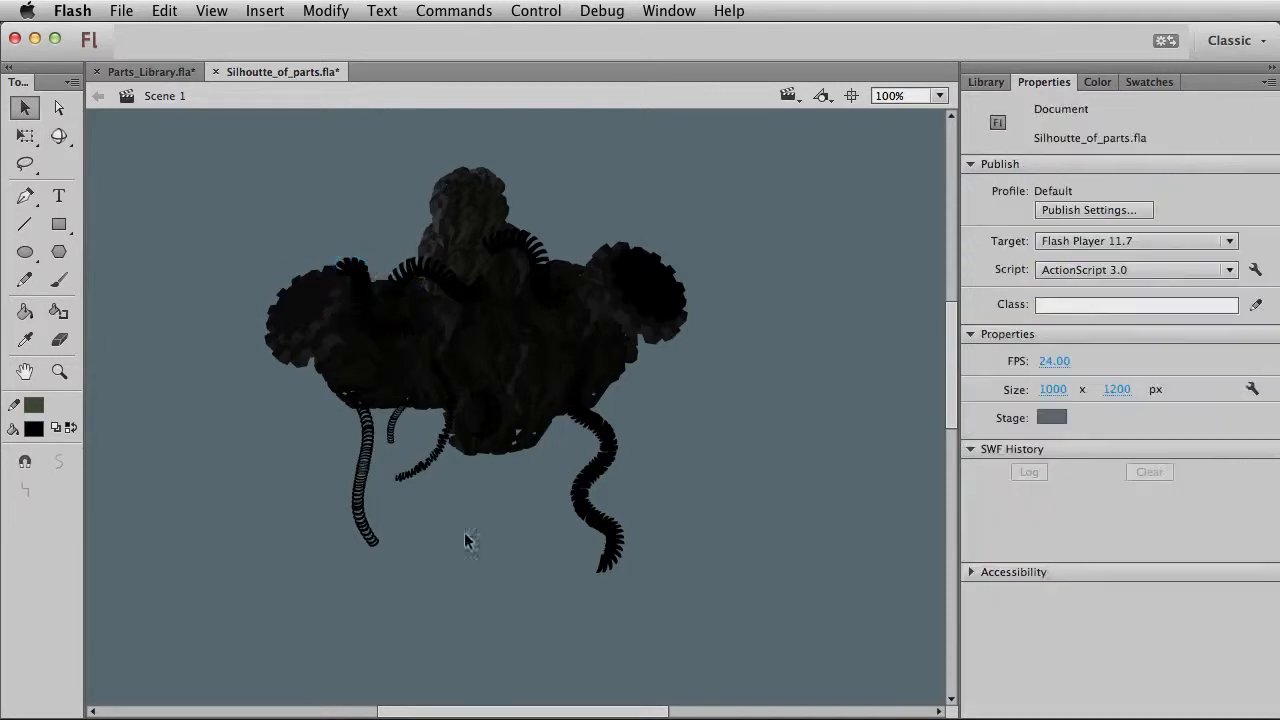
Rotate the short thin cable below the torso and move it up to the left shoulder, between the gear and the neck.
click(400, 432)
key(q)
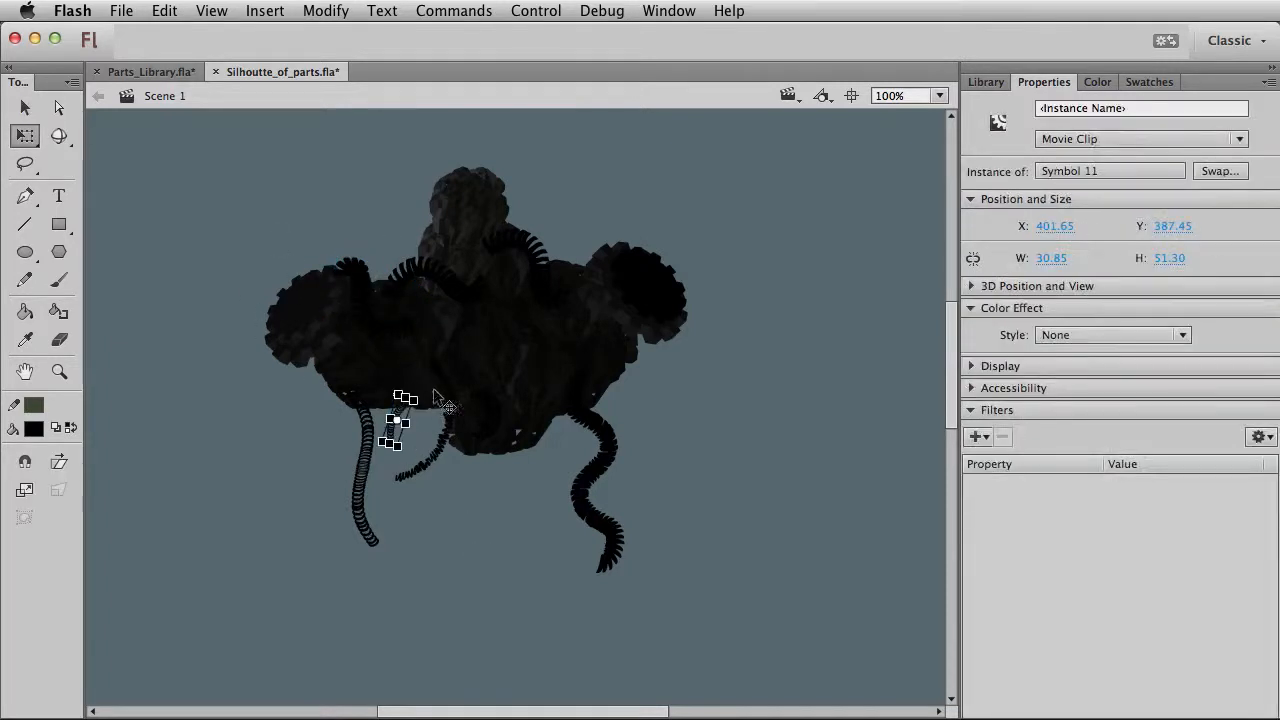
drag(402, 459, 434, 288)
key(v)
click(414, 417)
click(397, 420)
key(q)
key(v)
key(shift+Left)
key(Up)
key(Up)
key(Up)
key(Up)
key(Up)
key(Up)
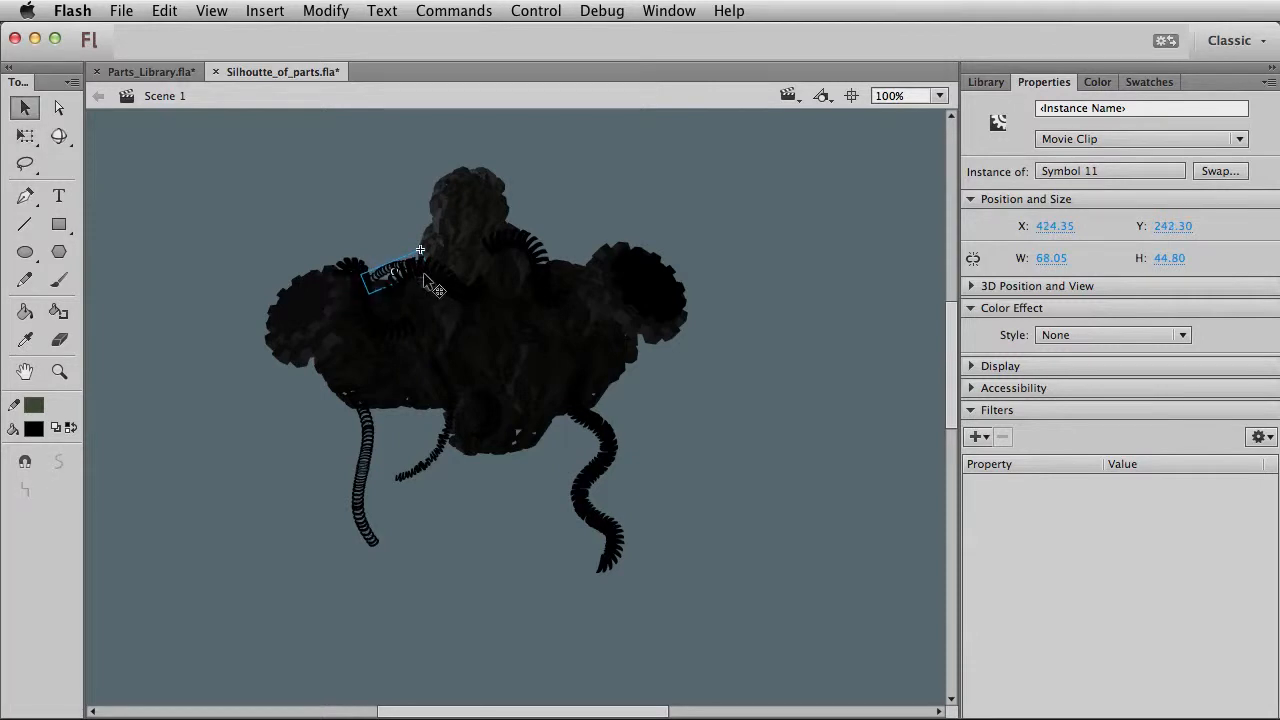
Place a copy of the short thin cable on the opposite shoulder, between the neck and the right gear.
drag(398, 281, 568, 252)
click(643, 442)
click(602, 445)
click(422, 471)
click(423, 420)
Move both segments of the long thin ribbed cable beneath the torso's lower right and rotate them to hang beside the thick cable.
click(369, 458)
click(362, 481)
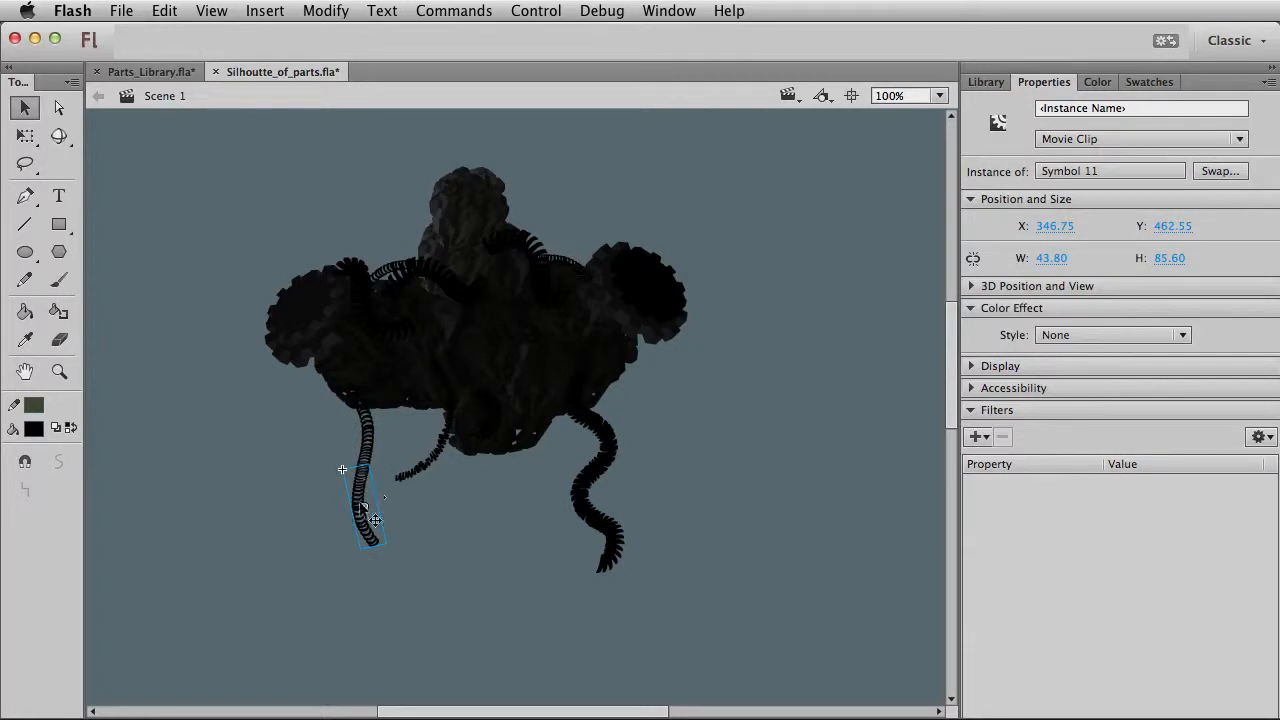
shift+click(361, 436)
drag(370, 437, 612, 428)
key(q)
key(v)
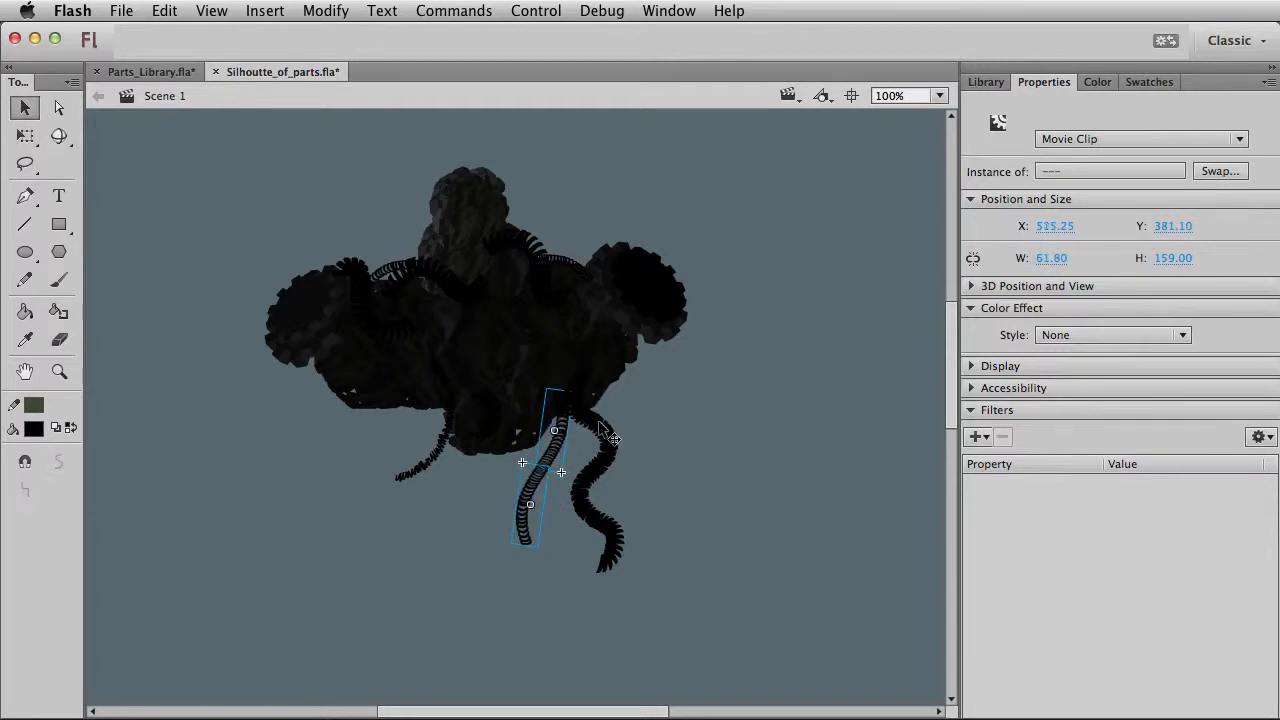
Rotate the thin curved cable, tuck it under the torso's lower-left edge and scale it down to about 87 px wide.
click(425, 461)
key(q)
drag(474, 498, 357, 480)
key(v)
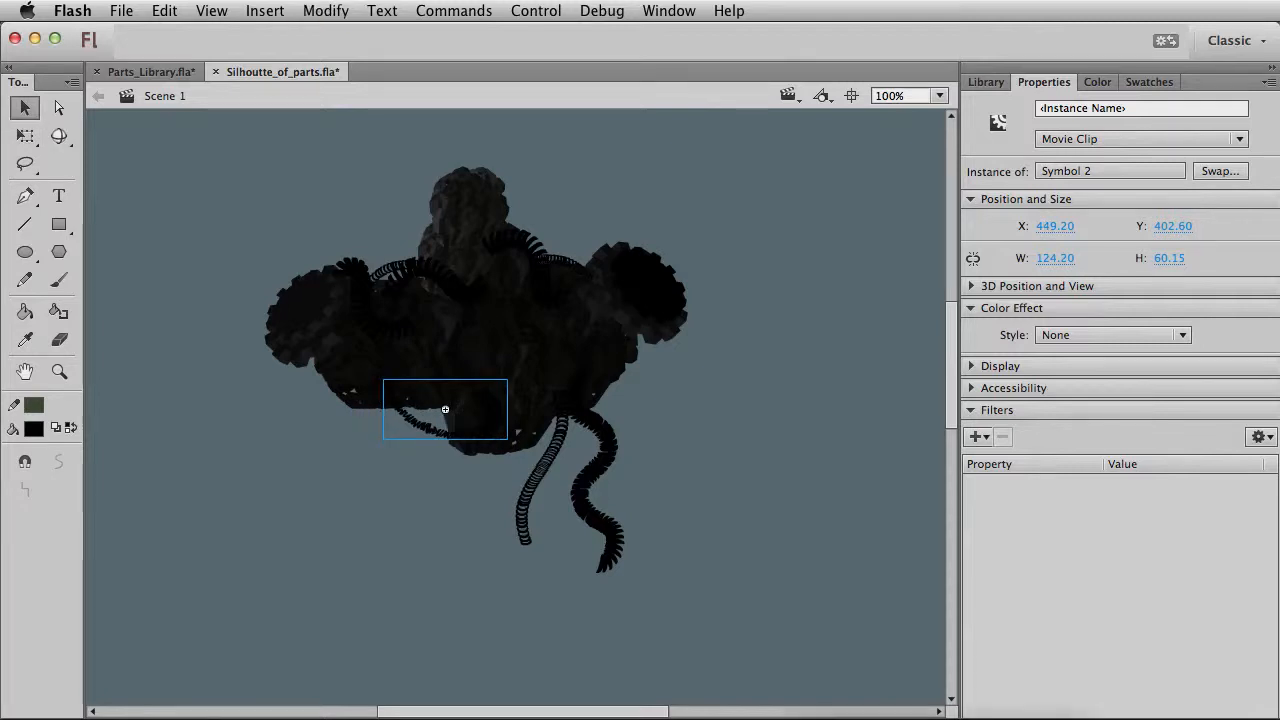
key(super+alt+s)
key(shift+Down)
key(q)
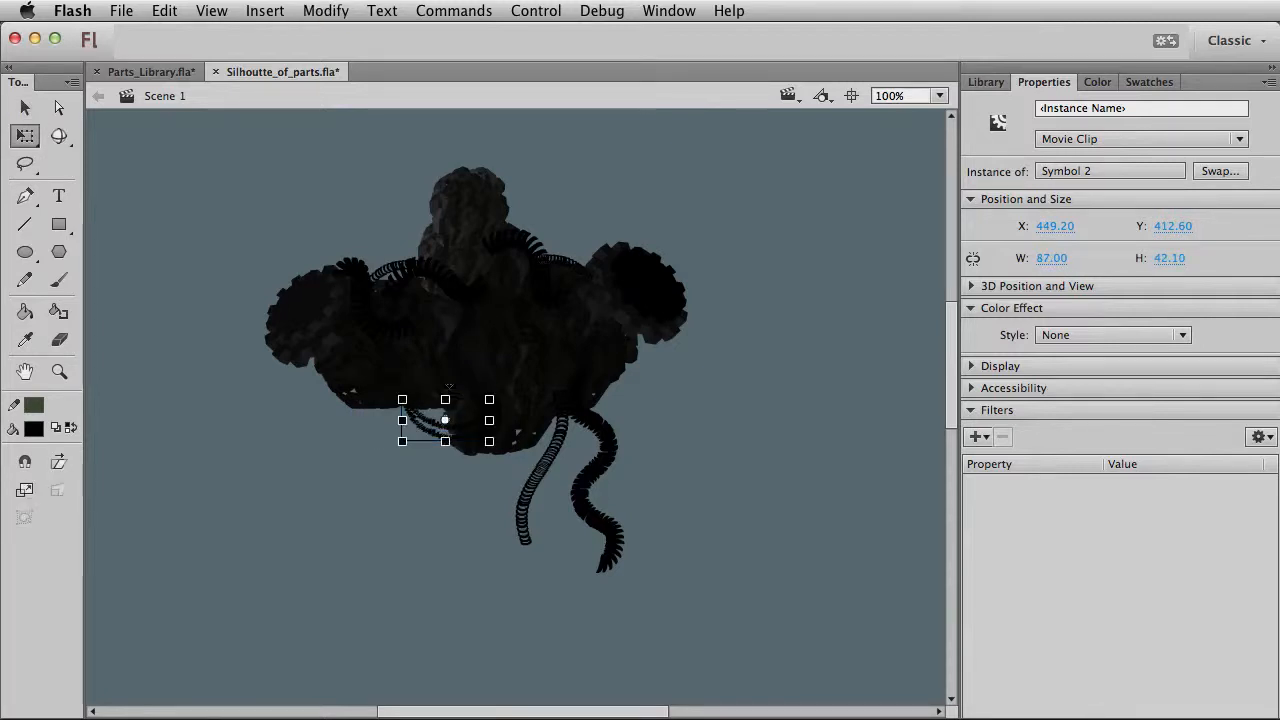
drag(487, 410, 424, 537)
key(v)
Move the small dark metal ball from the torso's bottom centre to its lower-left edge.
click(466, 507)
click(495, 414)
key(q)
drag(476, 431, 413, 417)
key(v)
click(418, 533)
Move the long thick wavy cable so it hangs under the centre of the torso.
drag(371, 460, 372, 401)
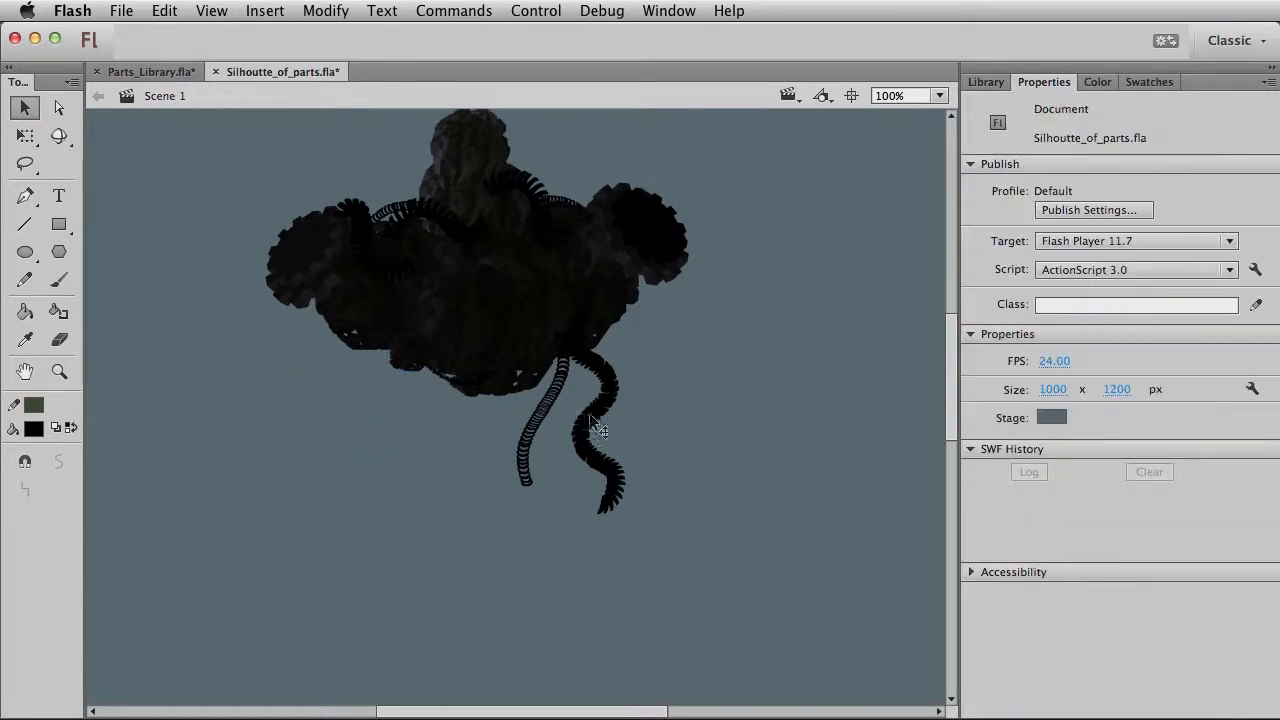
drag(607, 427, 490, 453)
click(645, 430)
drag(657, 403, 660, 452)
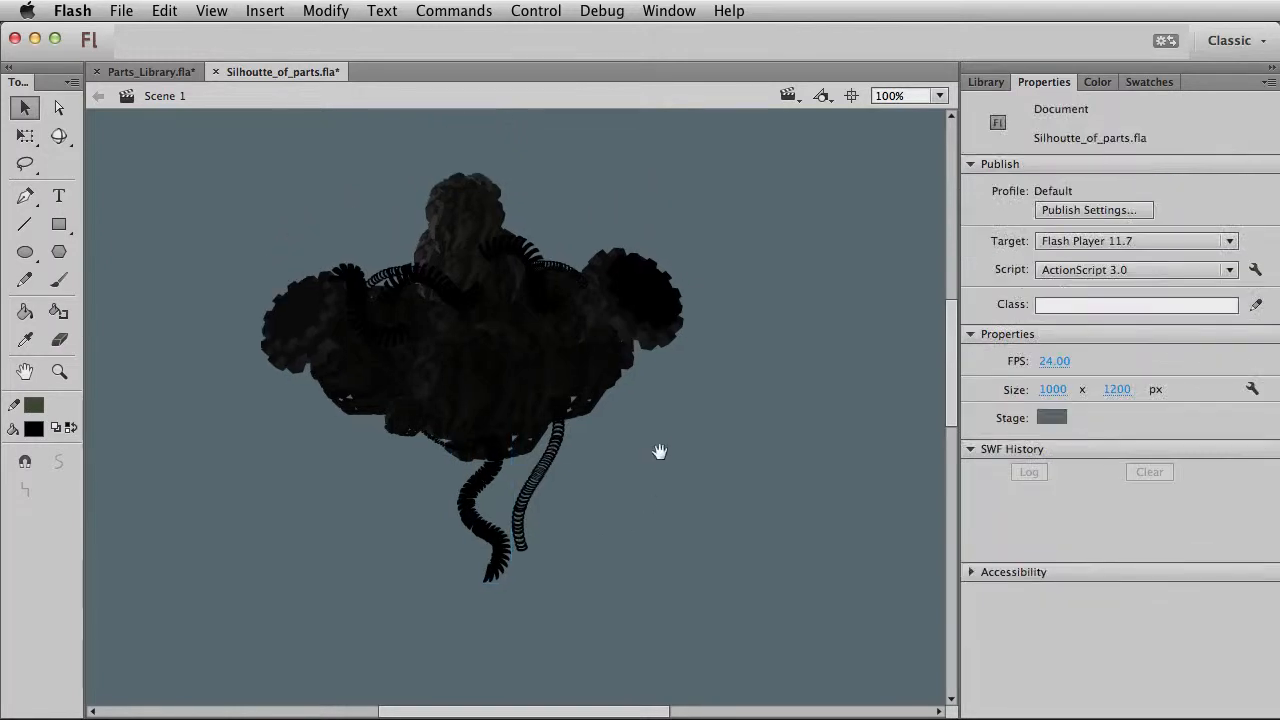
Copy the darkest straight column, the arched column, the U-shaped cable and the dark brown clump from Parts_Library.fla into Silhoutte_of_parts.fla.
click(152, 72)
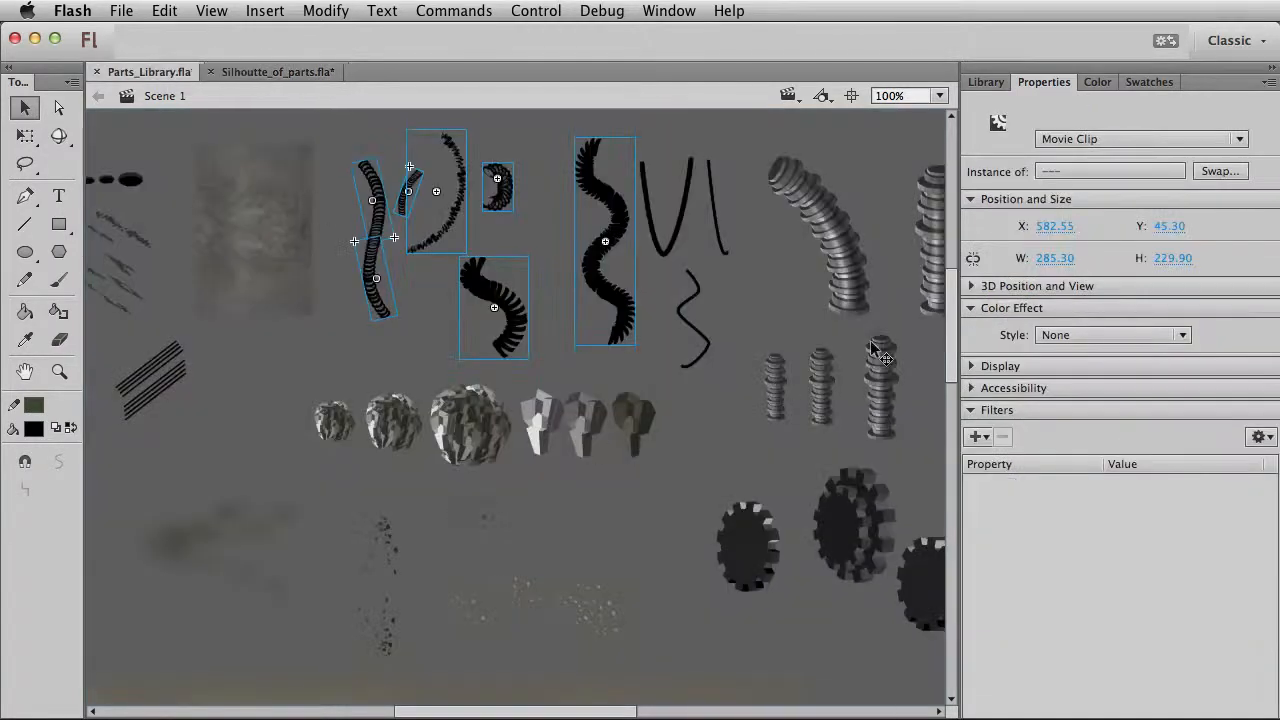
click(857, 370)
scroll(810, 345, right, 5)
scroll(810, 345, up, 2)
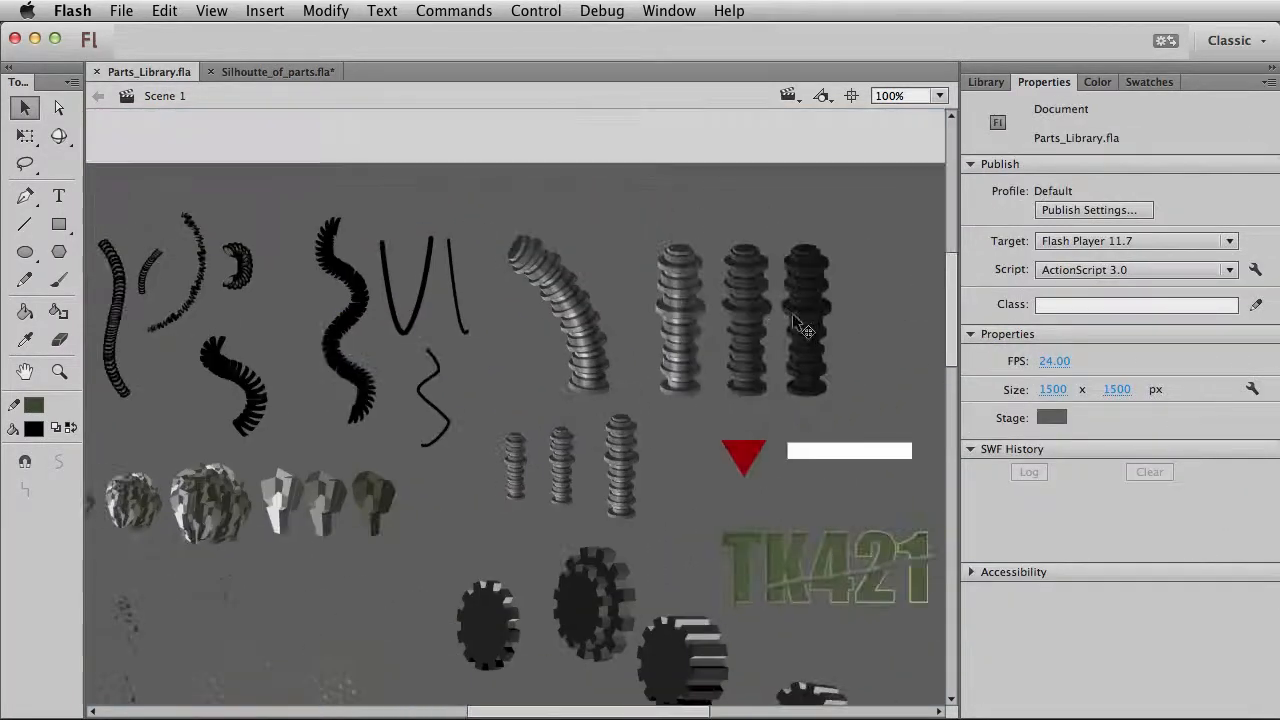
click(833, 322)
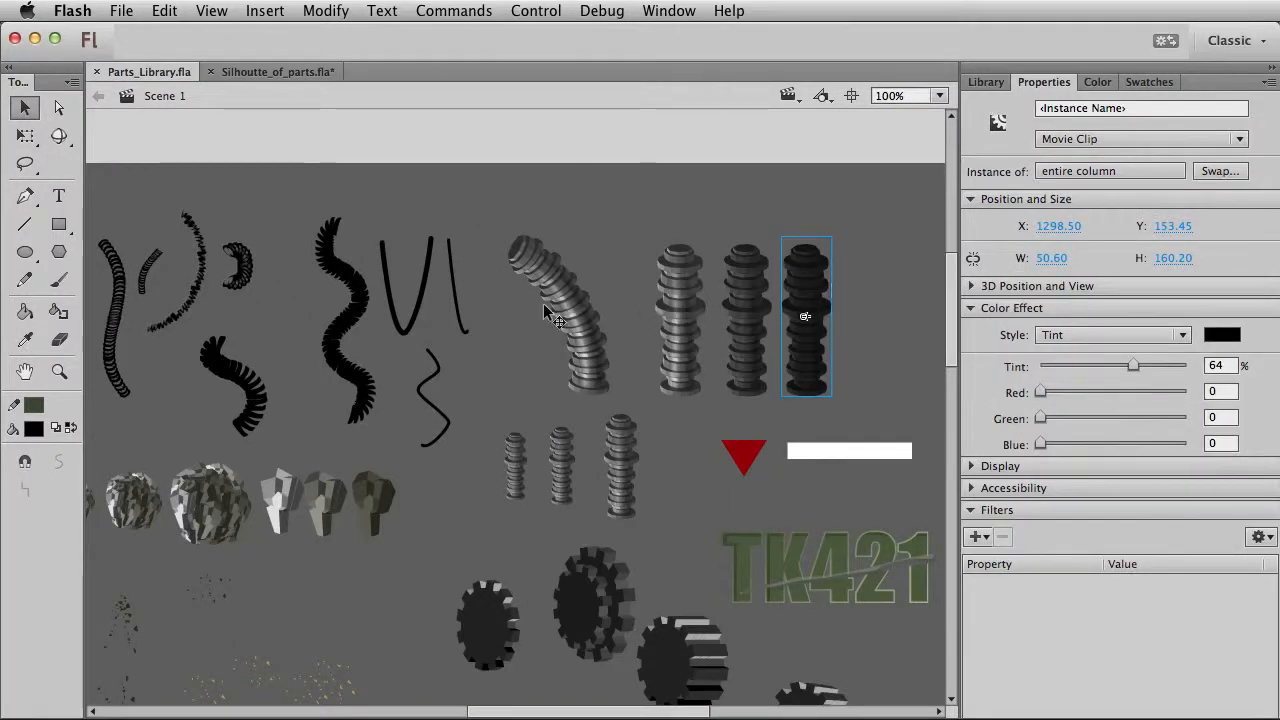
shift+click(583, 380)
shift+click(406, 316)
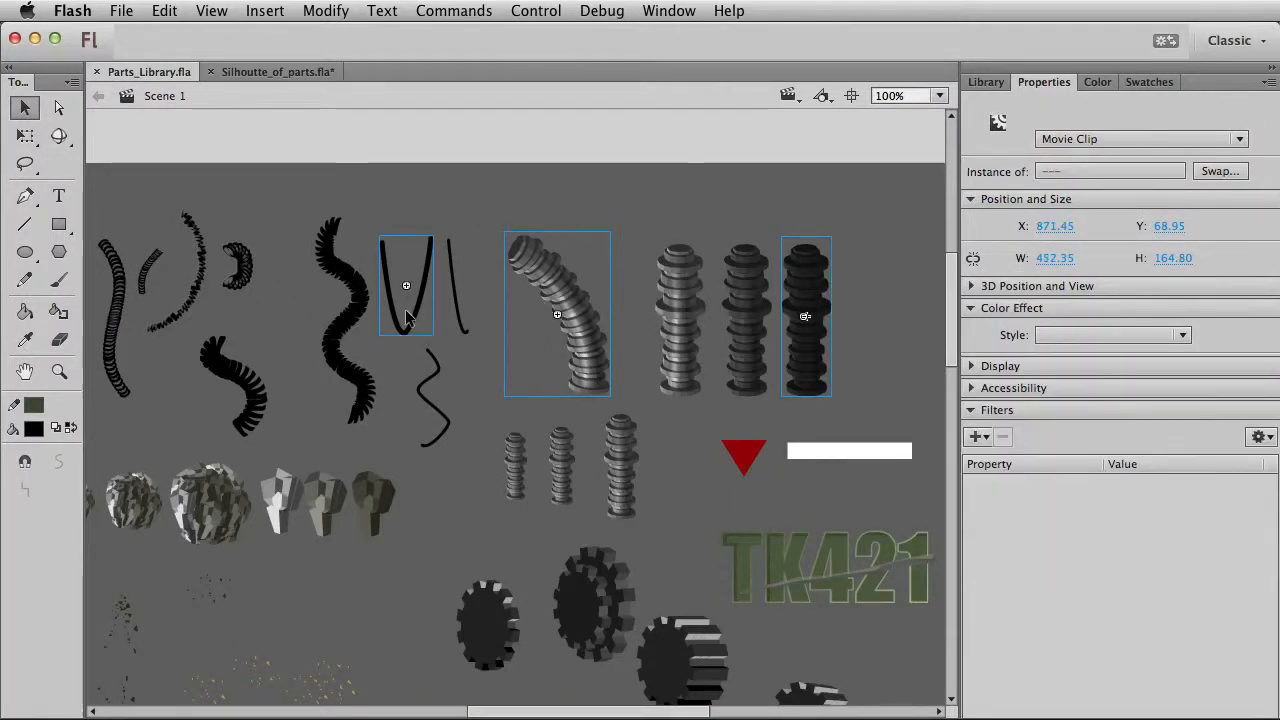
scroll(470, 407, down, 3)
scroll(470, 407, left, 3)
shift+click(476, 416)
click(280, 72)
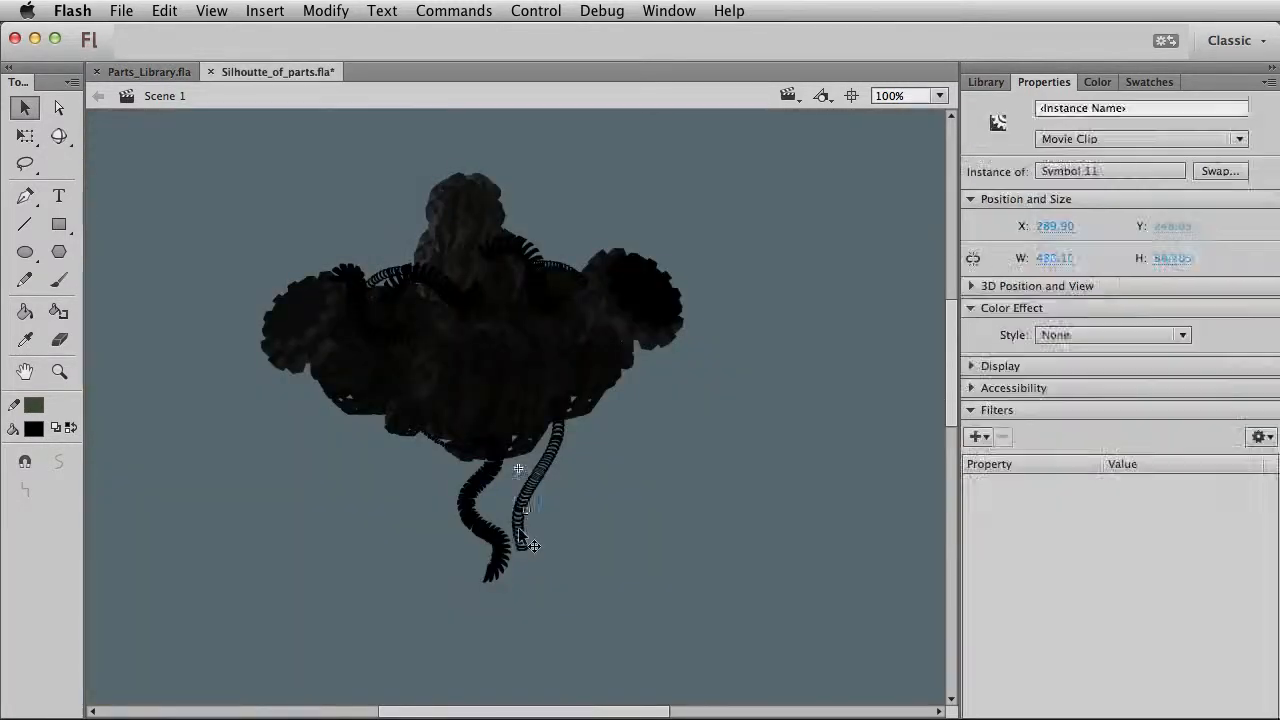
key(super+v)
drag(513, 303, 407, 519)
click(647, 477)
Tint the straight column black at 83% and position it under the torso's centre as the waist.
click(626, 475)
click(1112, 335)
click(1100, 371)
drag(1182, 362, 1160, 364)
drag(612, 490, 462, 439)
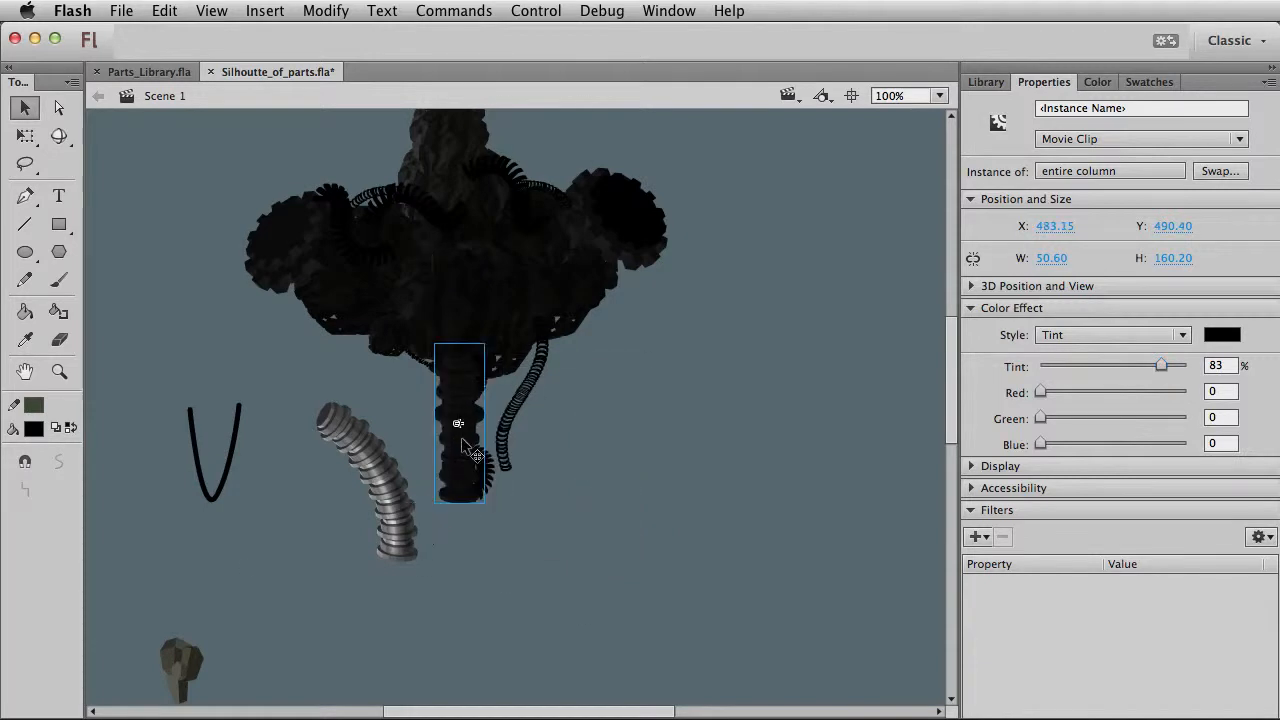
Layer the straight column behind the torso and the thick wavy cable, and skew its upper edge slightly sideways.
key(q)
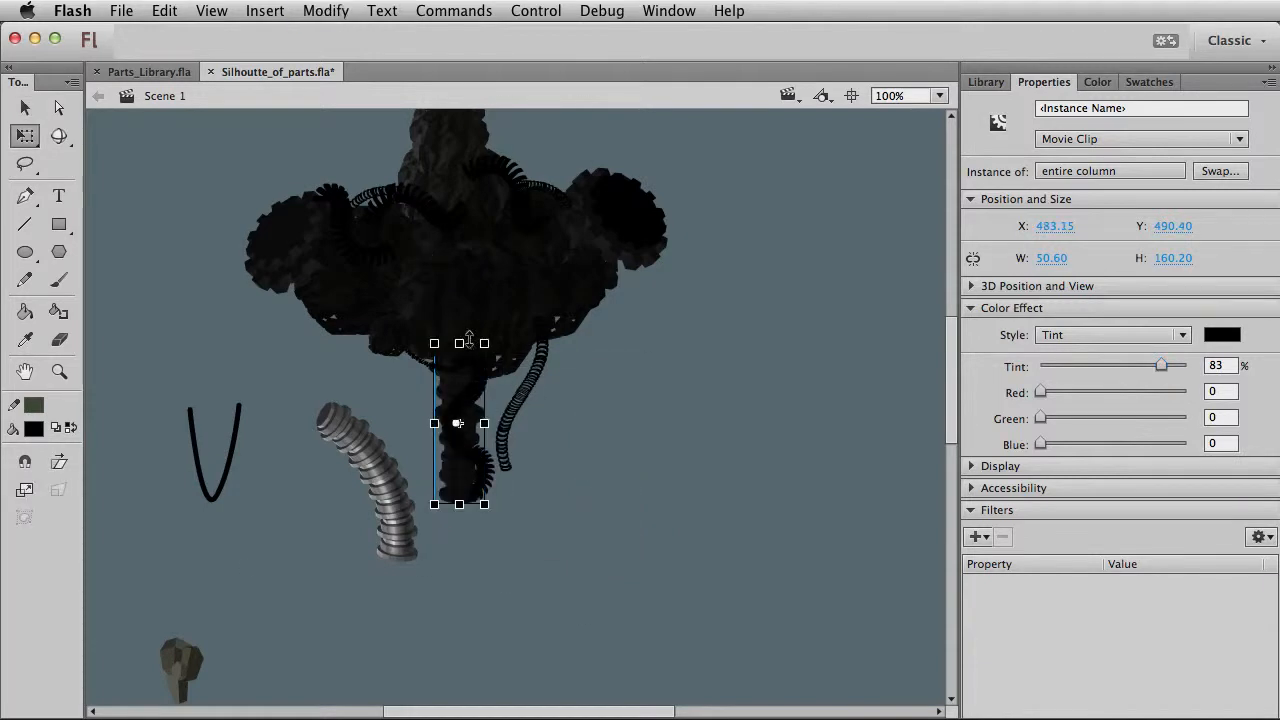
drag(473, 348, 467, 349)
key(v)
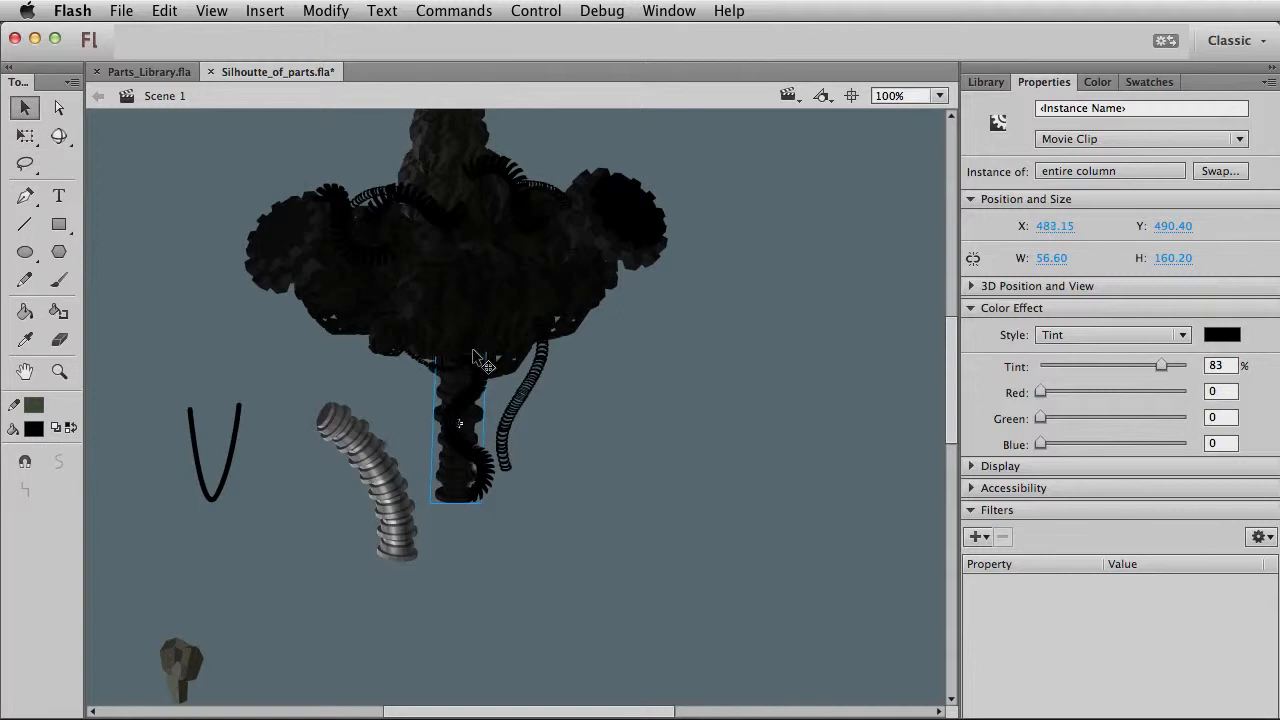
click(548, 524)
Tint the arched column and the brown clump black at 99%.
click(392, 474)
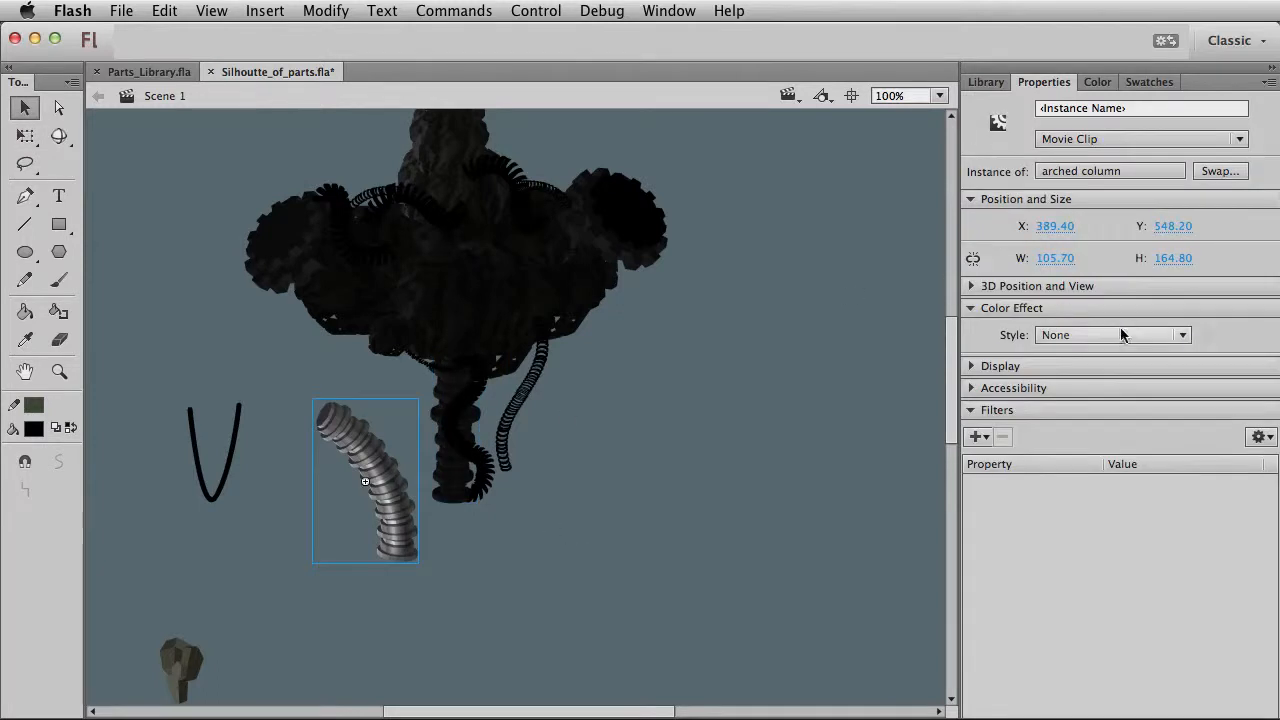
click(1117, 335)
click(389, 606)
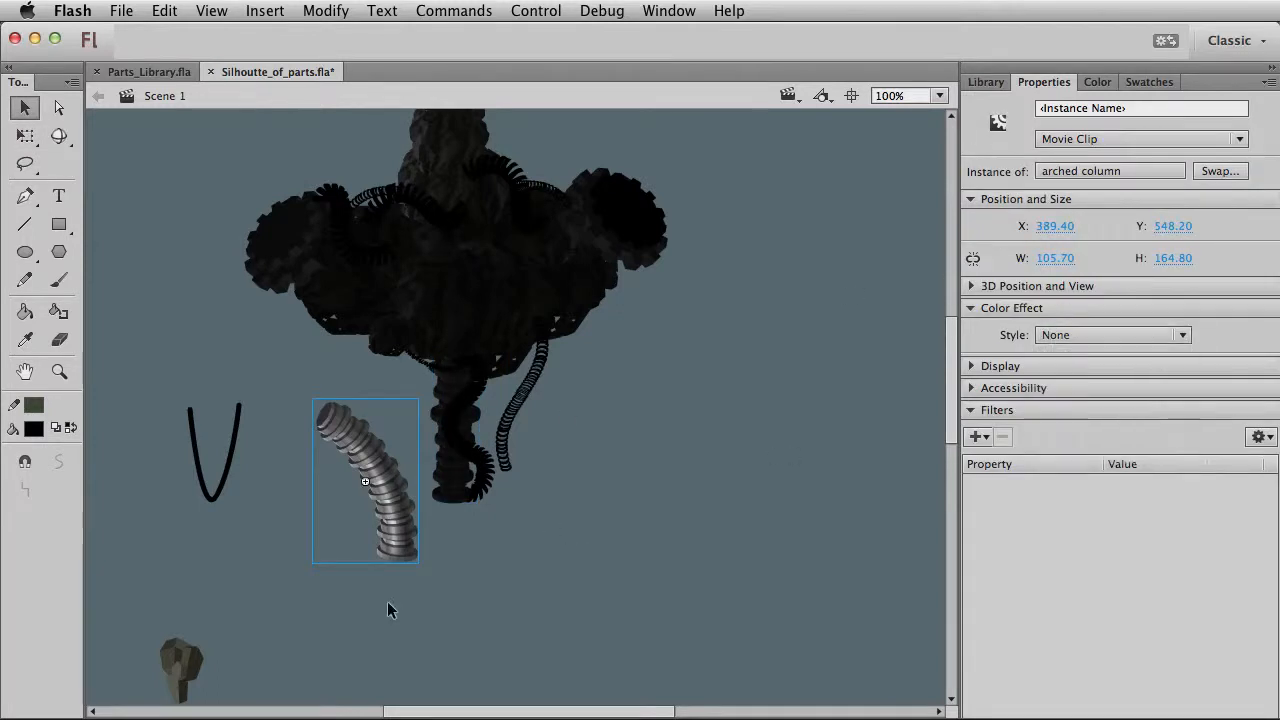
click(181, 668)
shift+click(392, 460)
click(1110, 335)
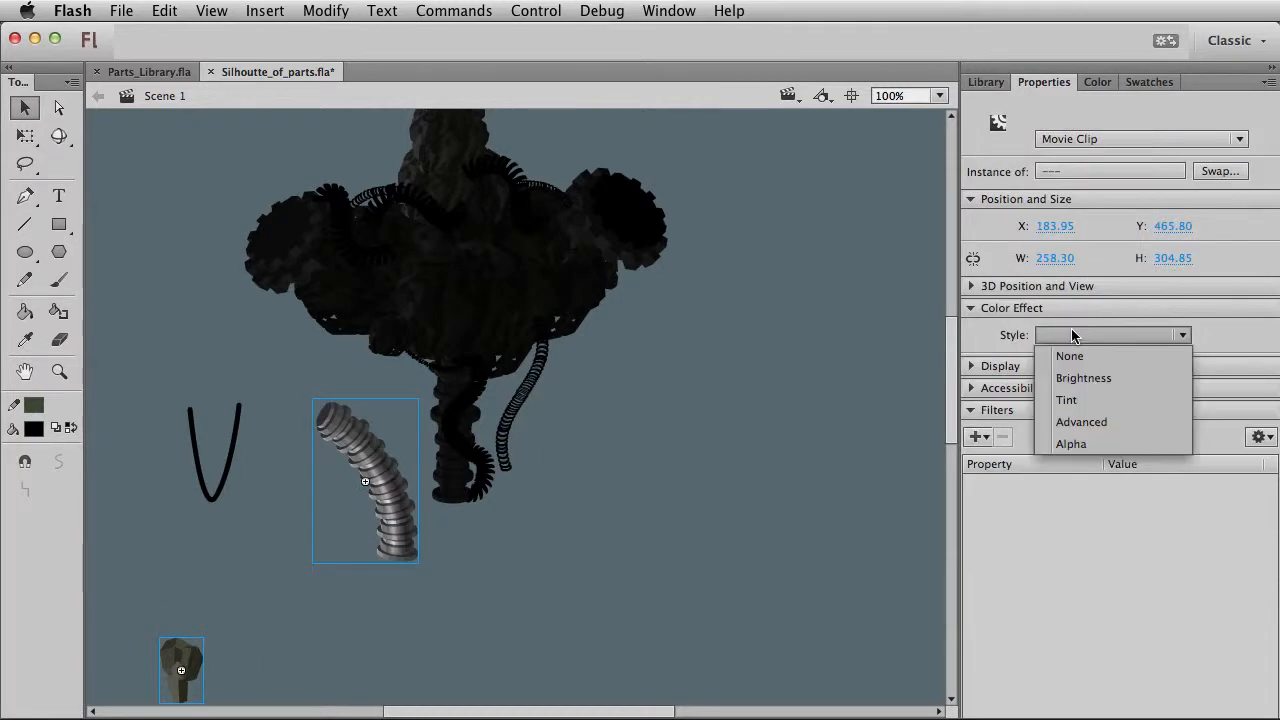
click(1060, 394)
drag(1141, 367, 1184, 361)
click(1222, 335)
click(1236, 372)
click(651, 477)
Attach the arched column to the right gear as an arm, pivoting it at the shoulder end and enlarging it to about 151 by 212 px.
click(406, 494)
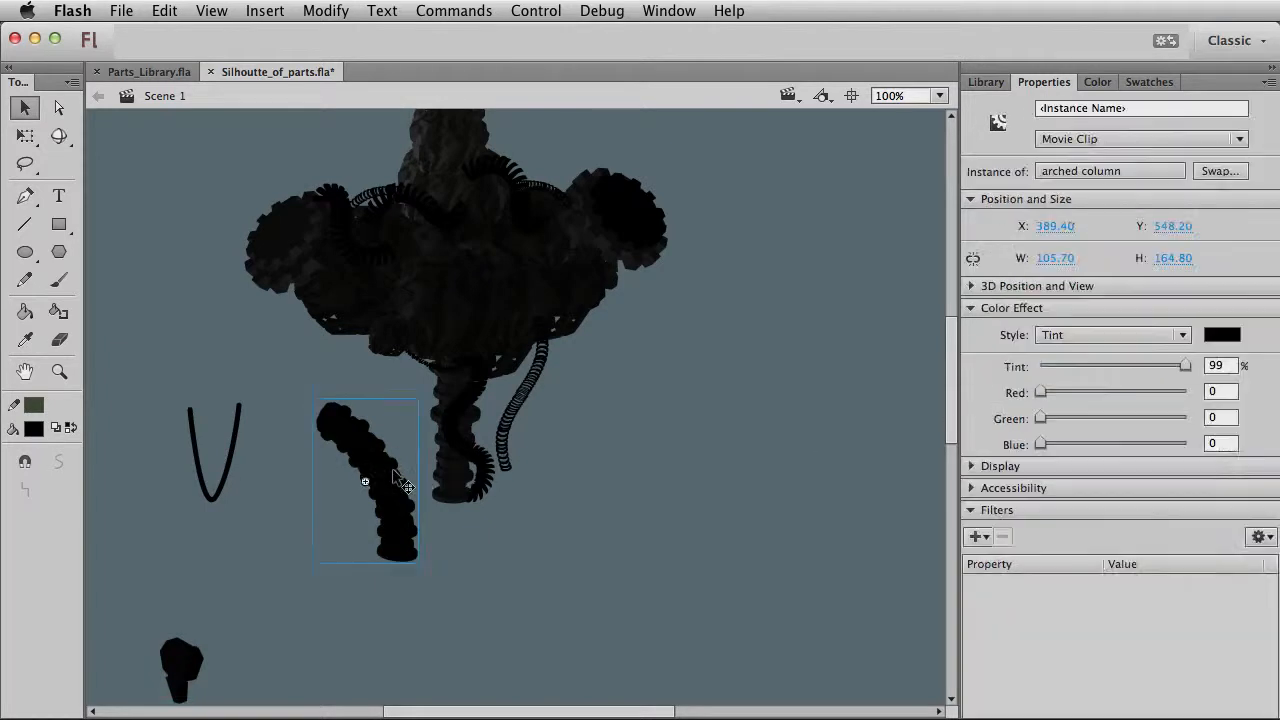
drag(406, 494, 677, 385)
key(q)
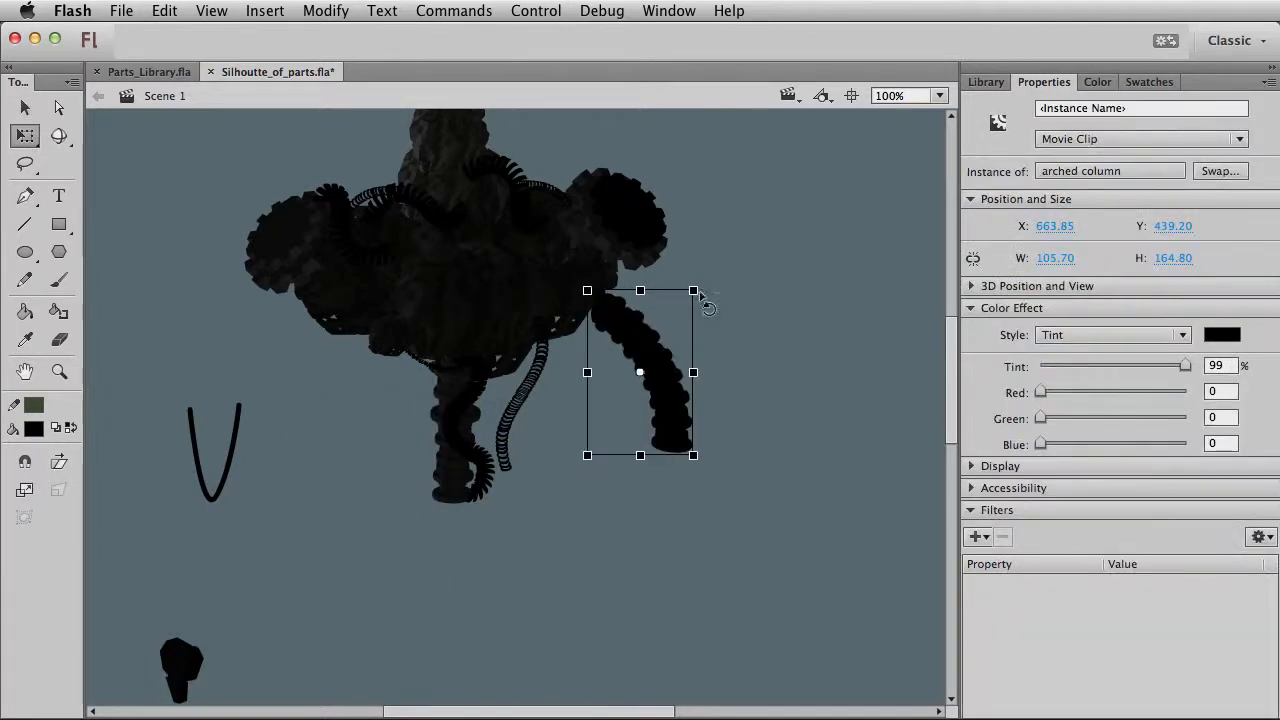
key(v)
drag(658, 446, 686, 376)
key(q)
drag(668, 303, 630, 236)
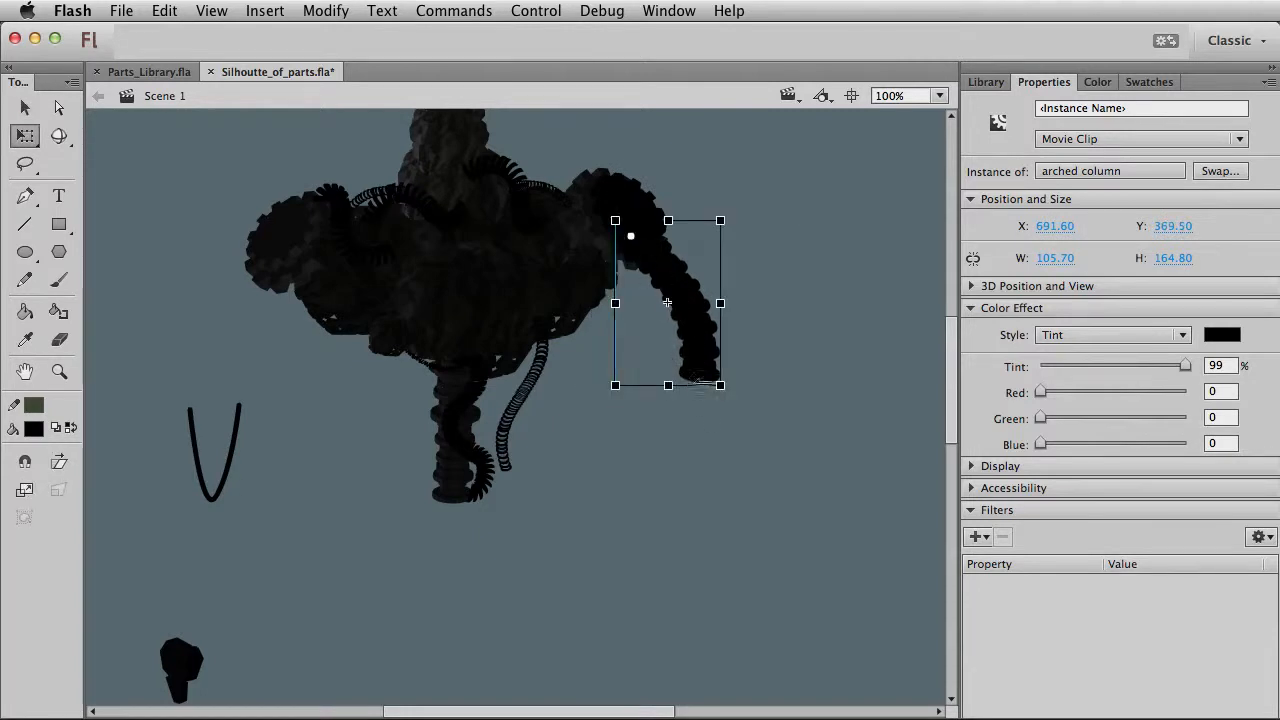
drag(720, 386, 757, 414)
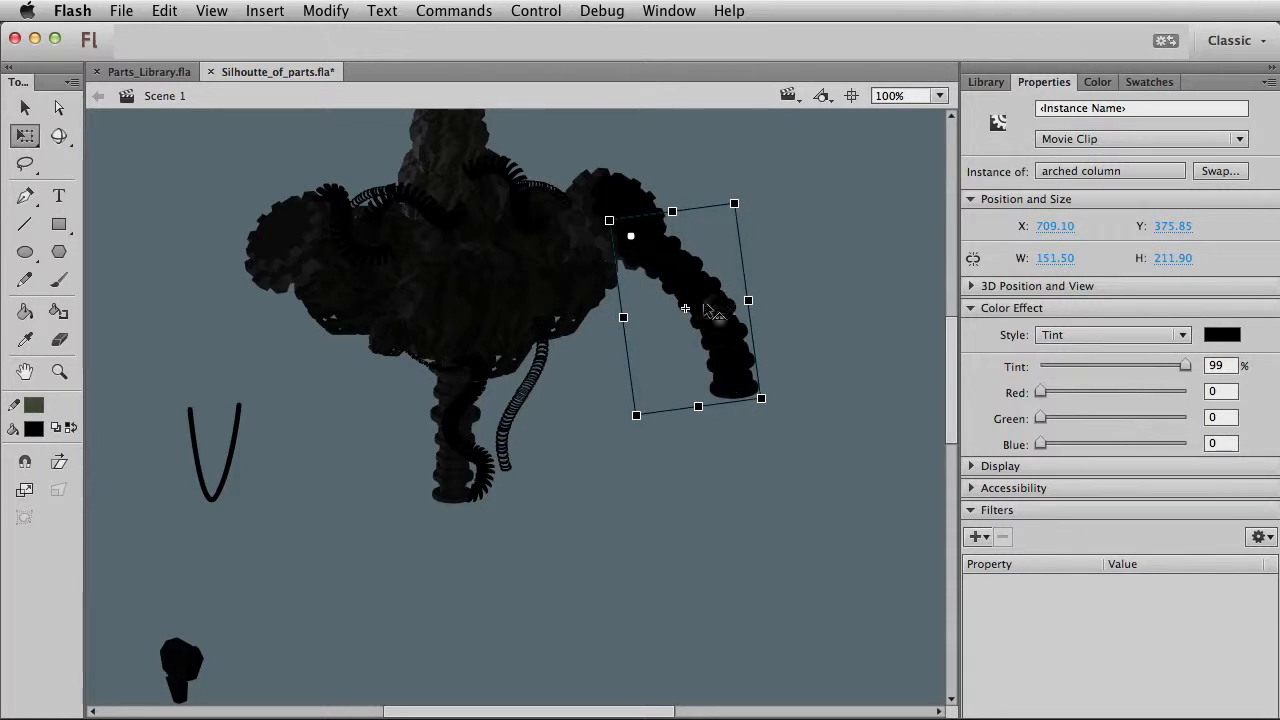
click(755, 541)
Duplicate the arched arm to the opposite side of the torso and flip the copy horizontally.
drag(729, 455, 758, 492)
key(v)
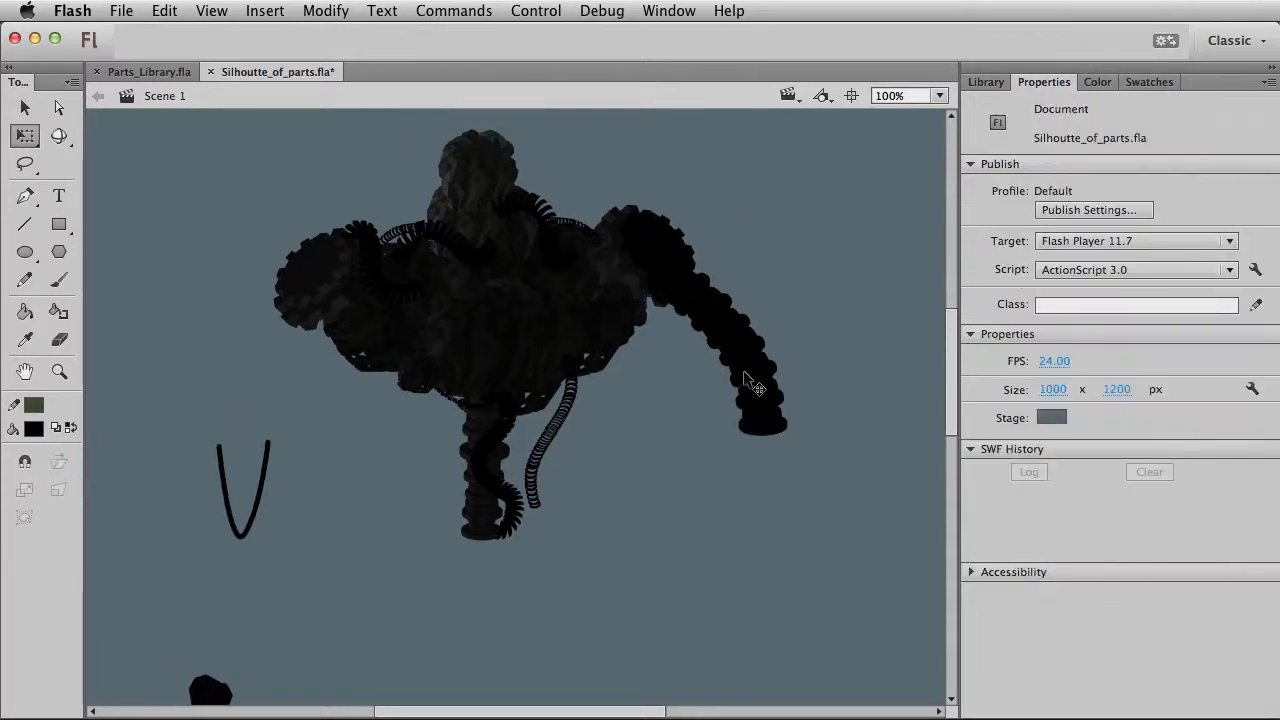
click(746, 381)
key(q)
drag(744, 382, 349, 440)
key(super+shift+h)
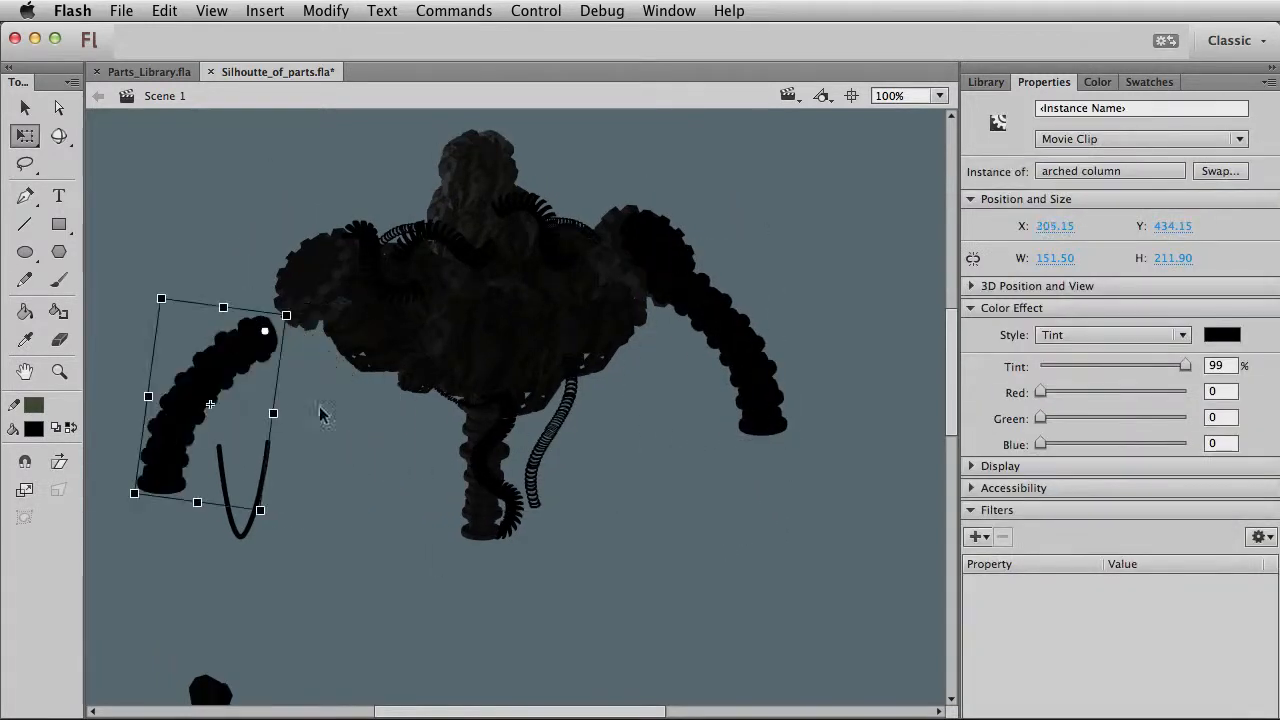
Rotate the flipped arm onto the left gear and enlarge it to about 157 by 232 px.
drag(258, 518, 296, 541)
key(v)
drag(215, 356, 286, 314)
key(q)
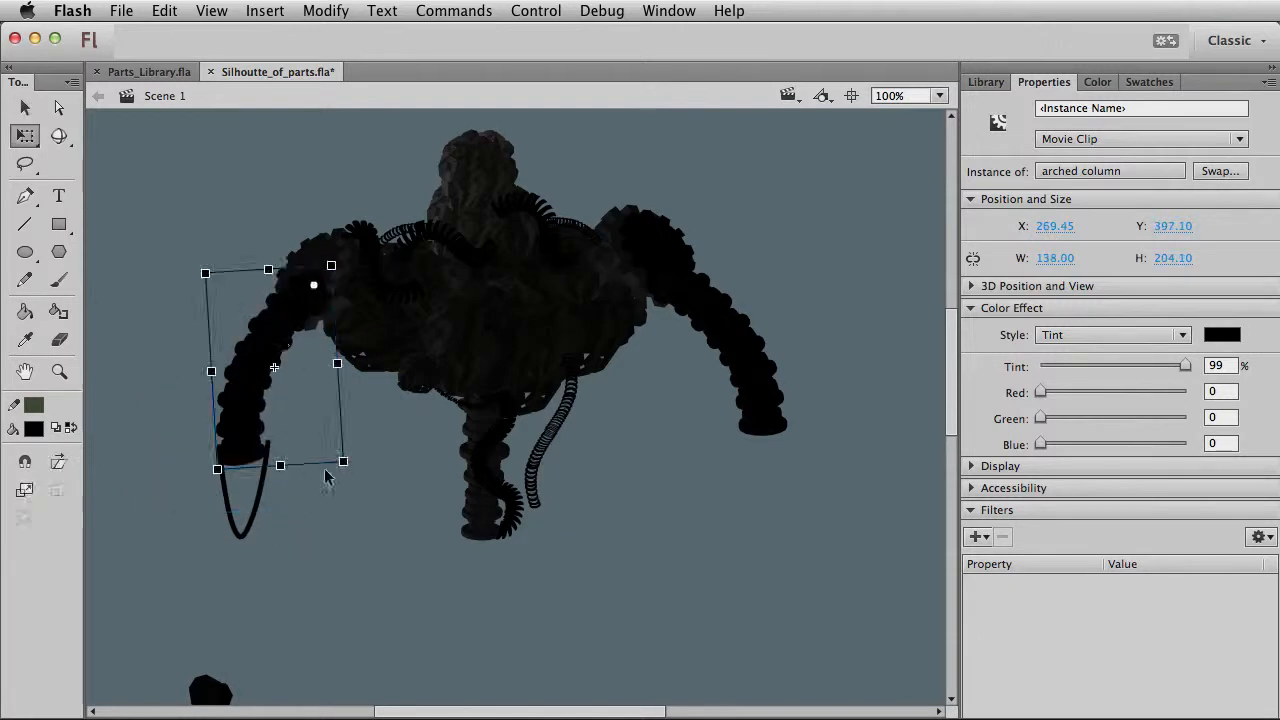
mouse_move(345, 462)
mouse_down()
mouse_move(354, 503)
mouse_move(349, 485)
mouse_up()
key(v)
Hang the U-shaped cable under the lower-left edge of the torso.
click(262, 510)
drag(262, 510, 395, 411)
Skew the left arm's lower end slightly outward and reposition its upper end over the left gear.
click(305, 280)
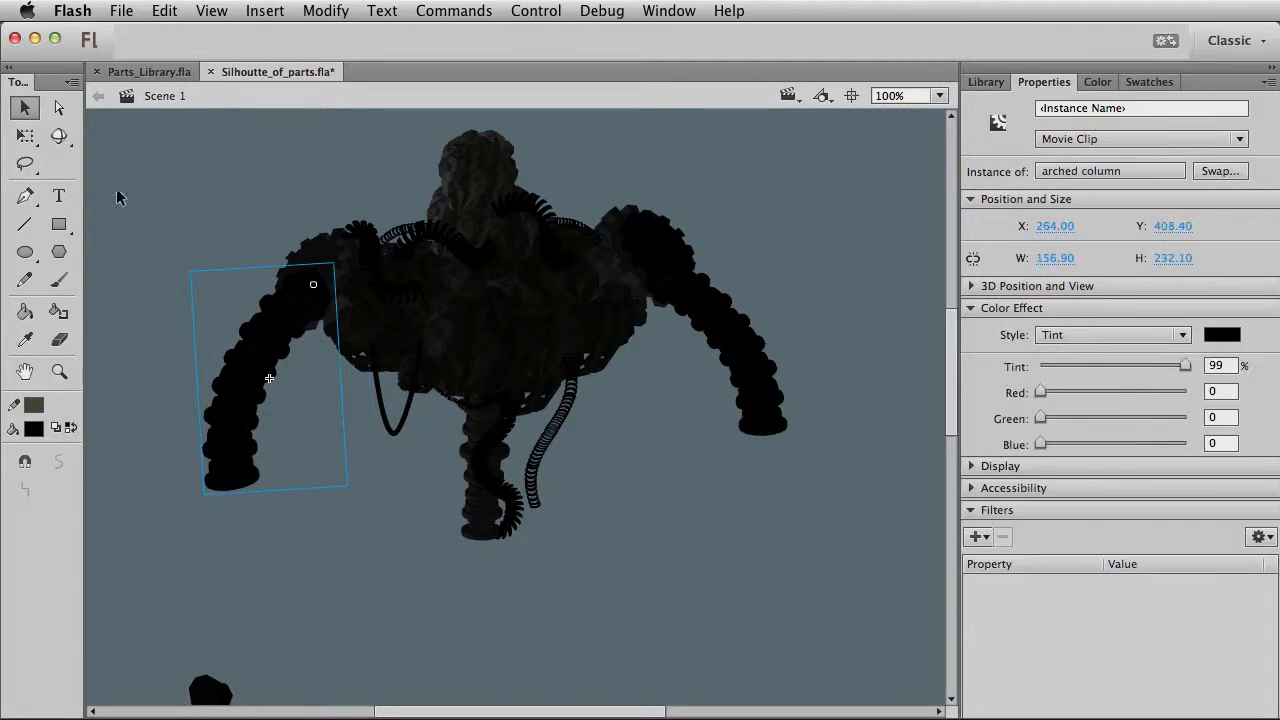
key(q)
drag(305, 491, 275, 493)
key(v)
drag(244, 350, 271, 361)
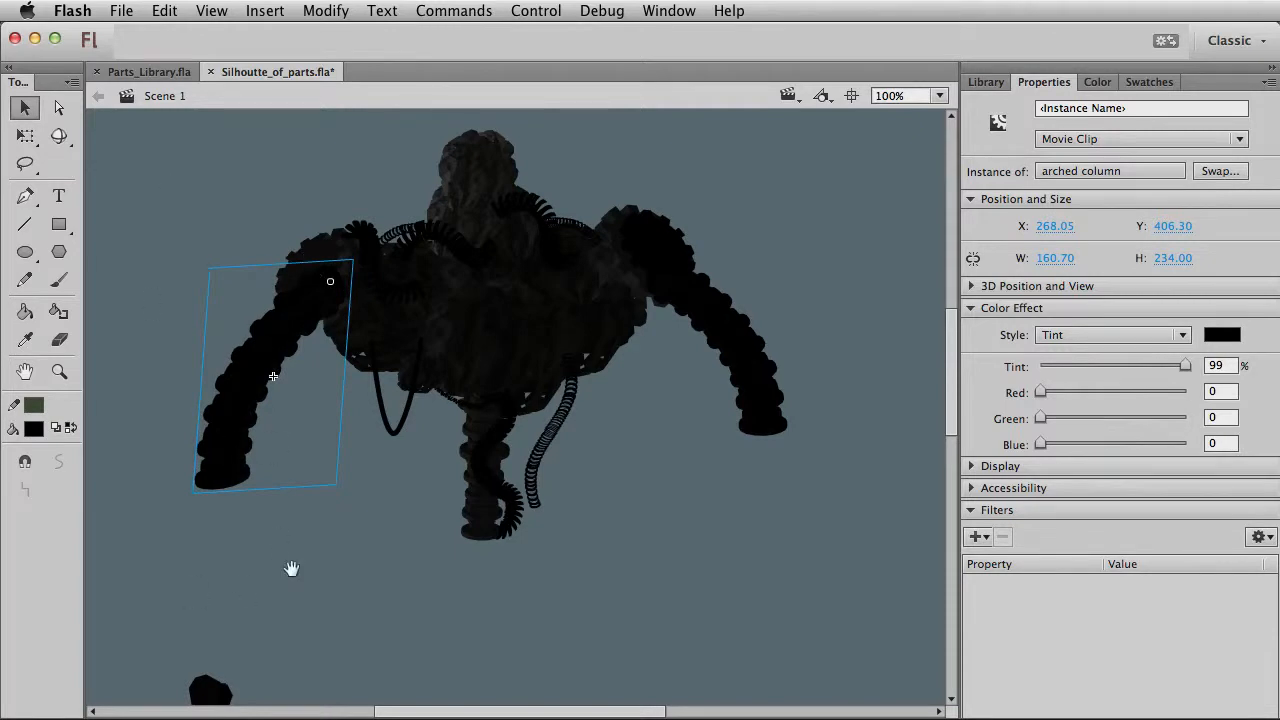
Move the black clump beneath the torso, between the U-shaped cable and the column.
key(space)
drag(266, 658, 274, 491)
click(199, 570)
drag(220, 556, 450, 231)
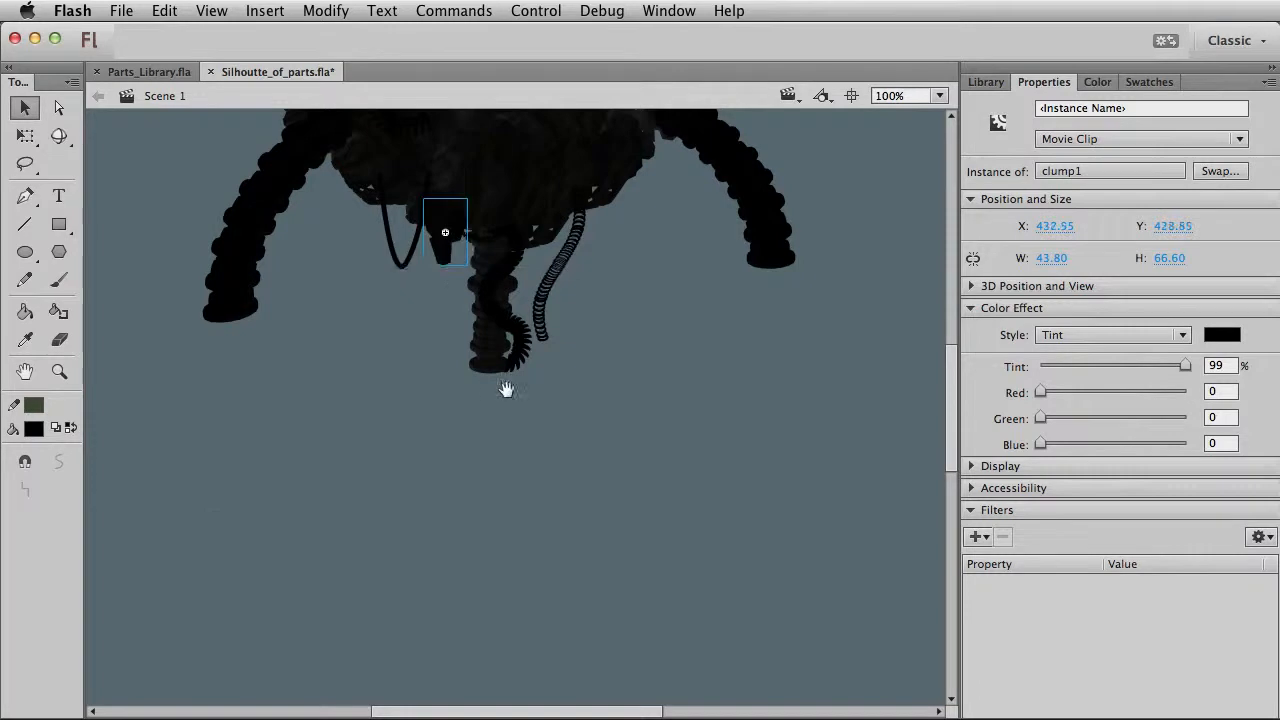
Place a copy of the black clump under the torso on the column's other side and rotate it to fit.
scroll(450, 480, up, 5)
drag(447, 488, 573, 469)
key(q)
key(v)
key(q)
drag(580, 523, 610, 506)
key(v)
key(q)
key(v)
mouse_move(554, 458)
mouse_down()
mouse_move(545, 473)
mouse_move(542, 460)
mouse_up()
click(614, 519)
scroll(611, 549, down, 2)
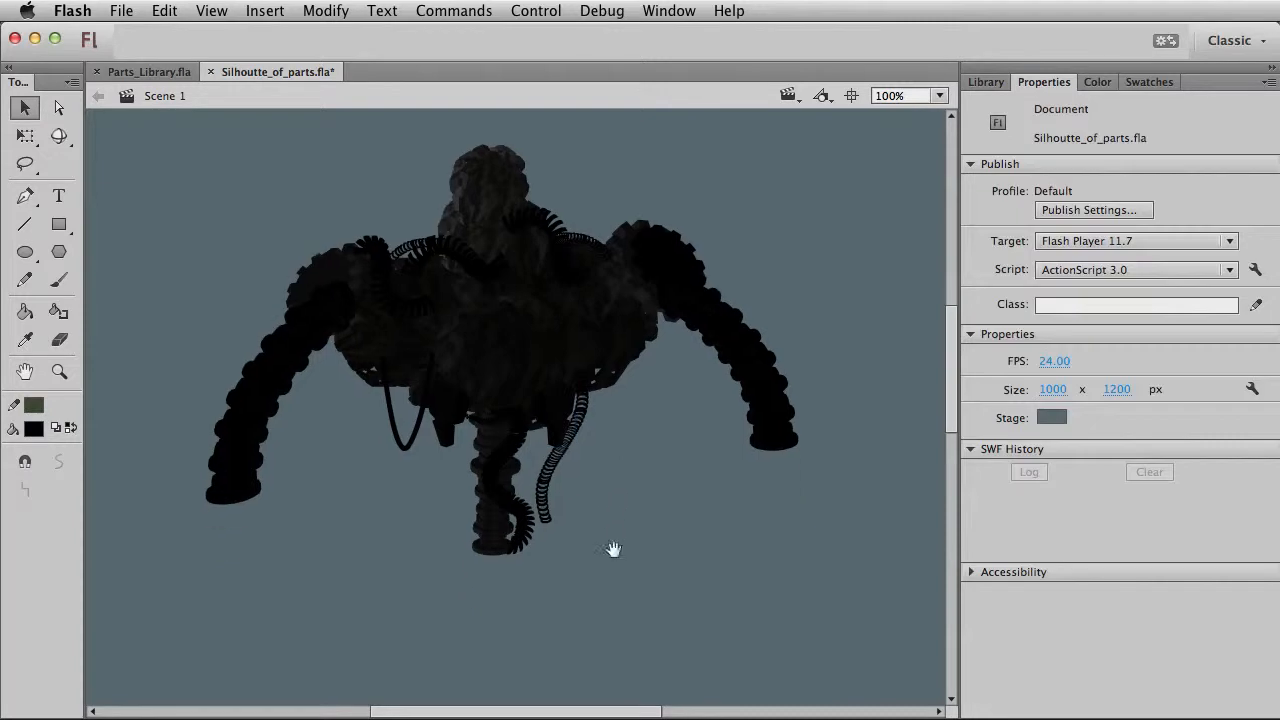
click(566, 423)
click(599, 492)
scroll(599, 492, down, 4)
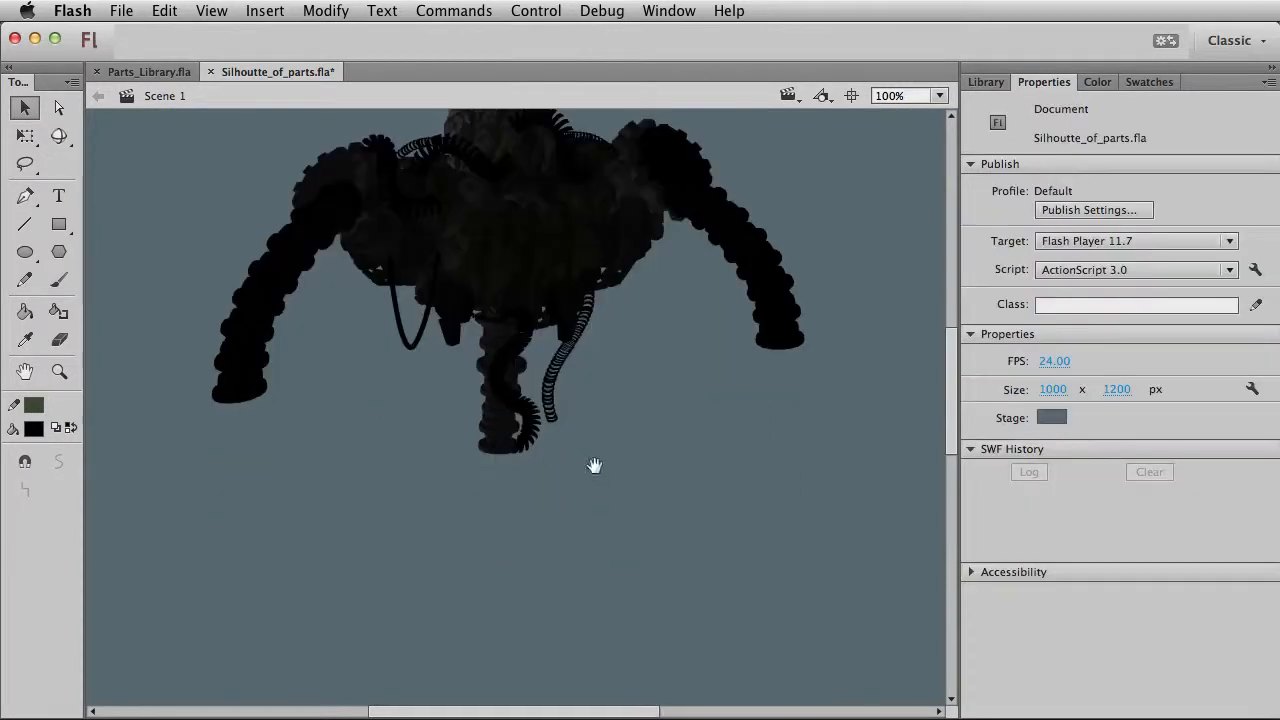
click(503, 375)
drag(493, 365, 487, 441)
key(super+z)
click(505, 393)
drag(504, 391, 506, 411)
key(super+z)
Extend the waist with a copy of the straight column shifted 70 px down.
click(486, 372)
key(shift+Down)
key(shift+Down)
key(shift+Down)
key(shift+Down)
key(shift+Down)
key(shift+Down)
key(shift+Down)
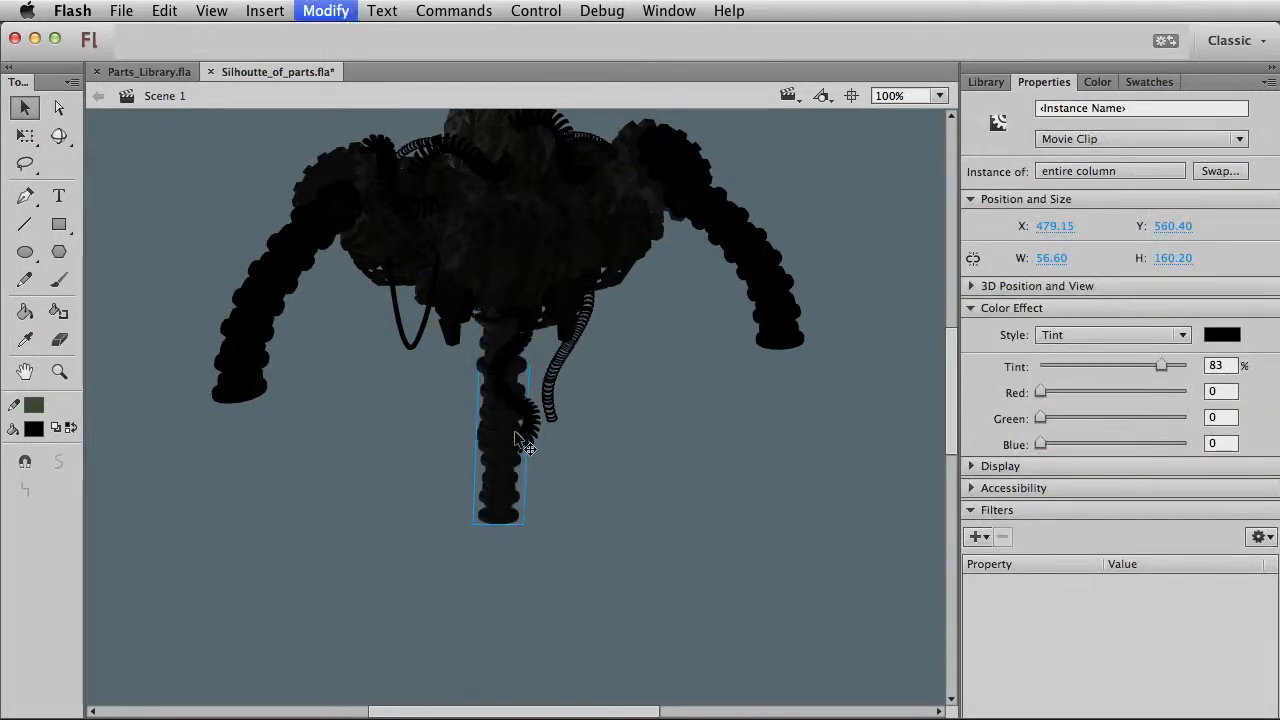
Transform the lower column copy to tilt slightly and measure about 56 by 164 px.
key(q)
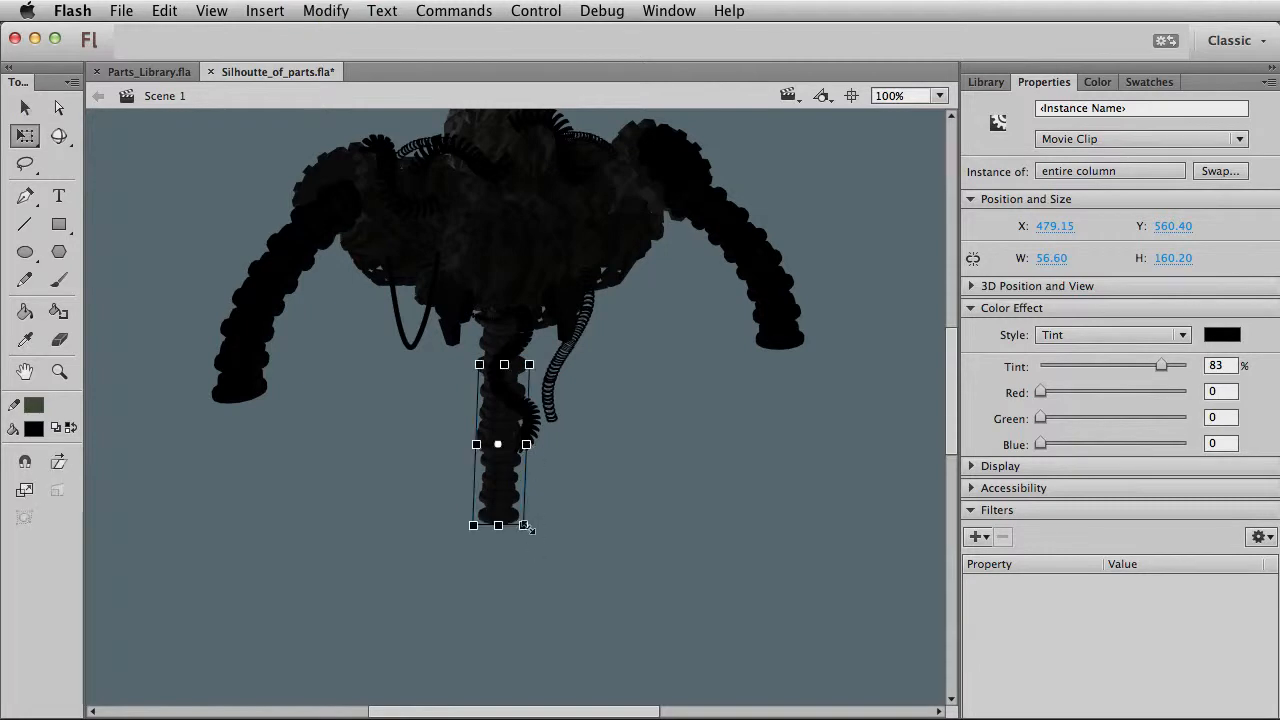
drag(530, 529, 535, 543)
key(v)
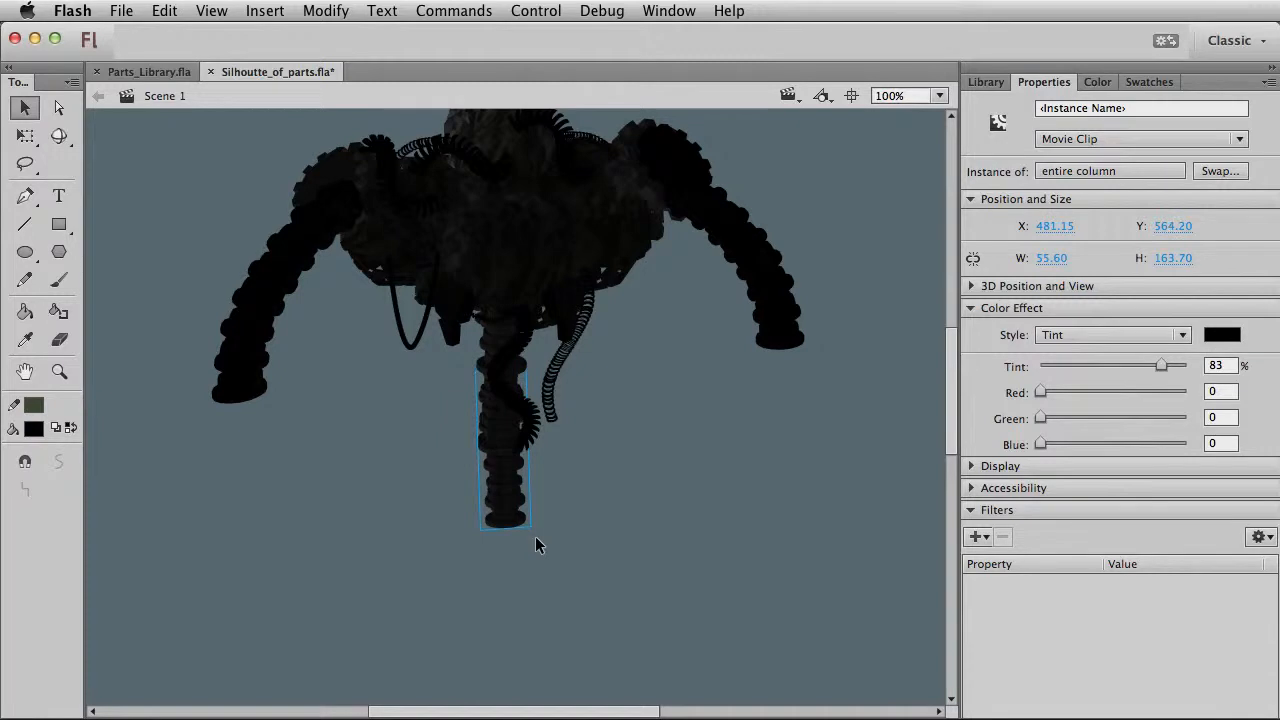
click(625, 511)
Copy the solid black gear from the right shoulder and place the copy at the base of the lower column.
scroll(621, 430, up, 2)
click(693, 206)
click(682, 156)
click(681, 169)
key(super+c)
key(super+v)
drag(524, 425, 476, 545)
Duplicate the gear at the column's base in place, flip the copy horizontally and shift it 50 px to the right.
key(super+c)
key(super+shift+v)
key(shift+Right)
key(shift+Right)
key(shift+Right)
key(super+shift+h)
key(shift+Right)
key(shift+Right)
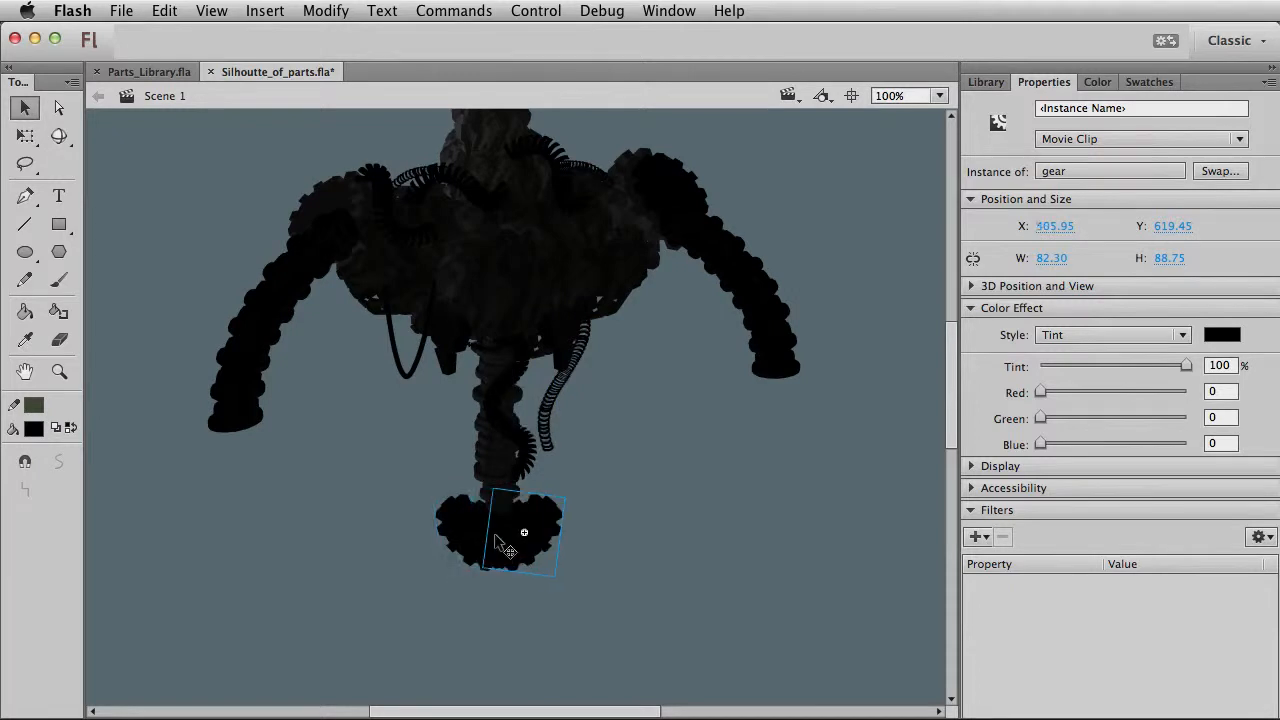
Scale both hip gears down together to about 64 by 69 px each.
shift+click(466, 516)
key(q)
drag(566, 489, 551, 499)
key(v)
click(601, 522)
Enlarge the right hip gear and shift it outward and slightly down.
click(517, 531)
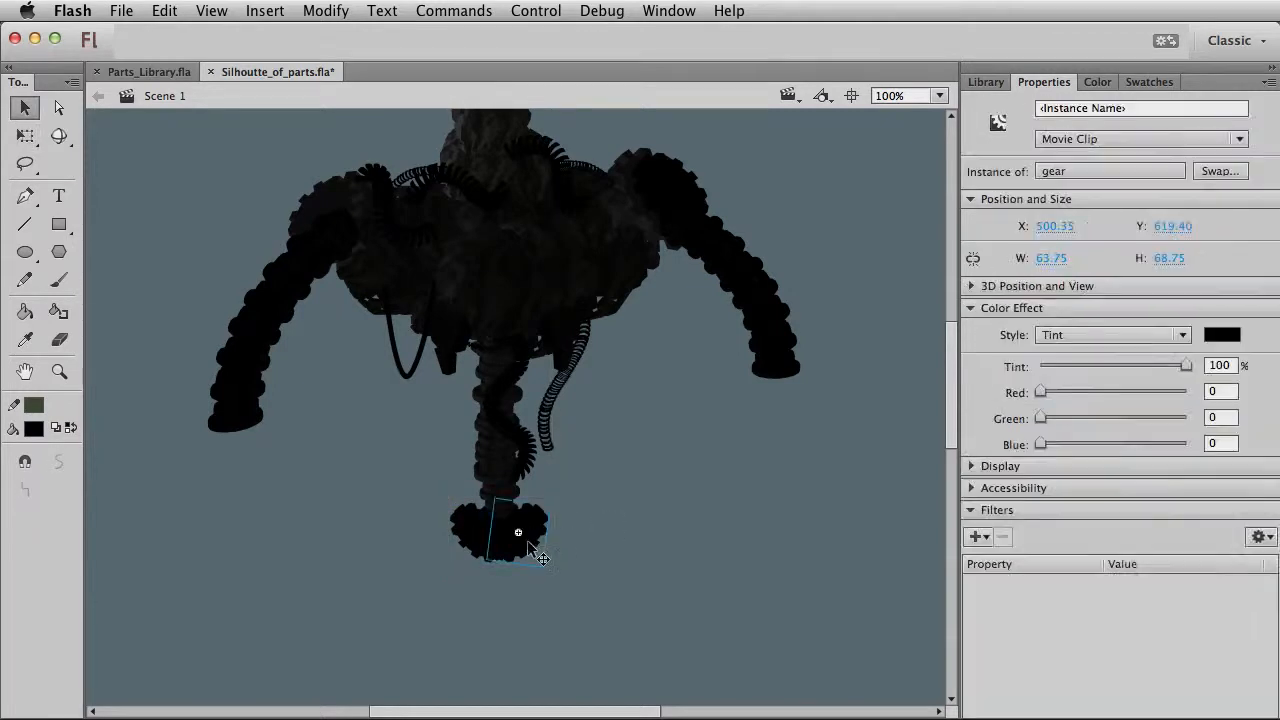
key(q)
drag(563, 556, 601, 508)
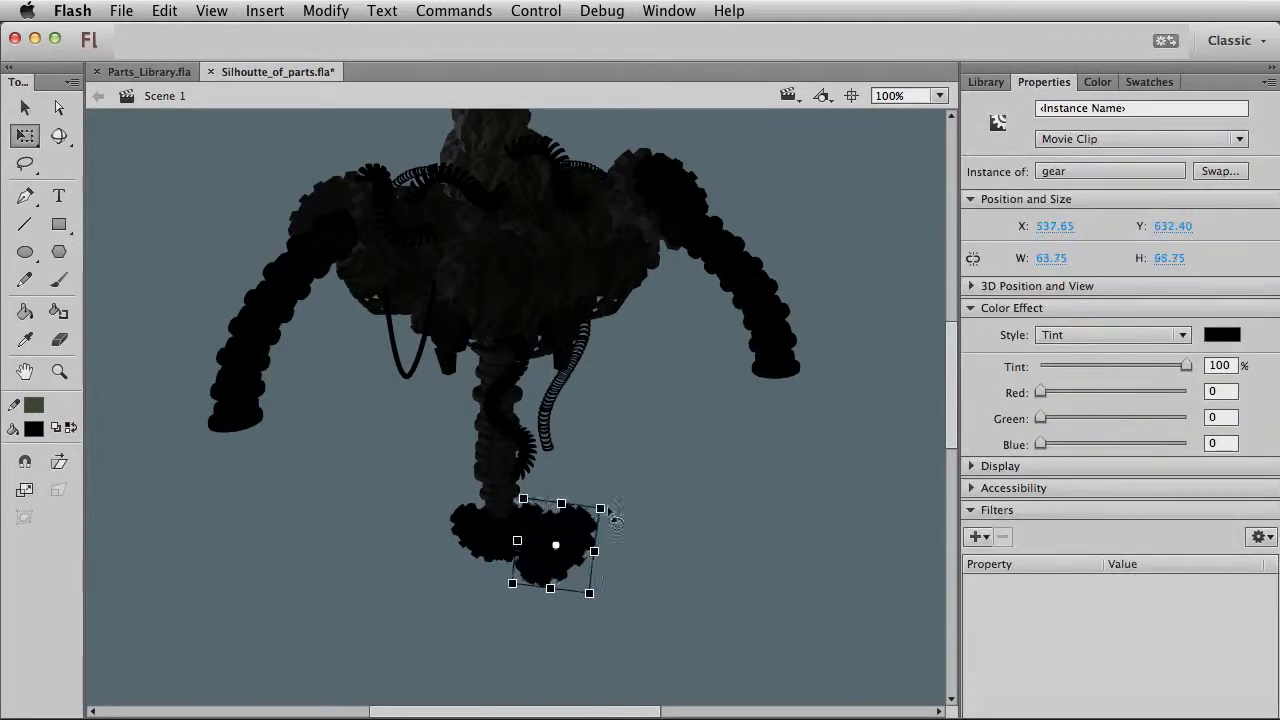
Shift the left hip gear 20 px to the left, enlarge it and lower it to balance the right gear.
key(v)
click(485, 529)
key(shift+Left)
key(shift+Left)
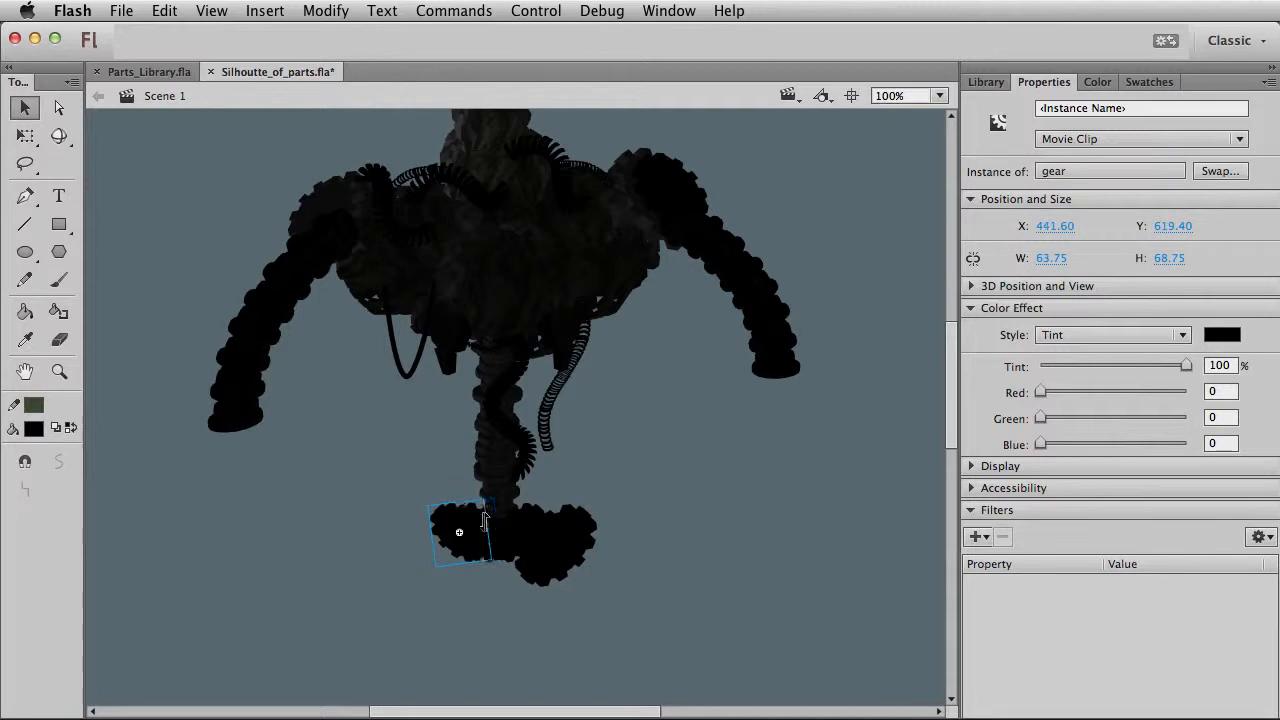
key(q)
drag(483, 499, 494, 486)
key(v)
drag(463, 526, 464, 539)
click(718, 554)
Save the silhouette document.
key(space)
drag(657, 543, 721, 572)
key(super+s)
click(479, 401)
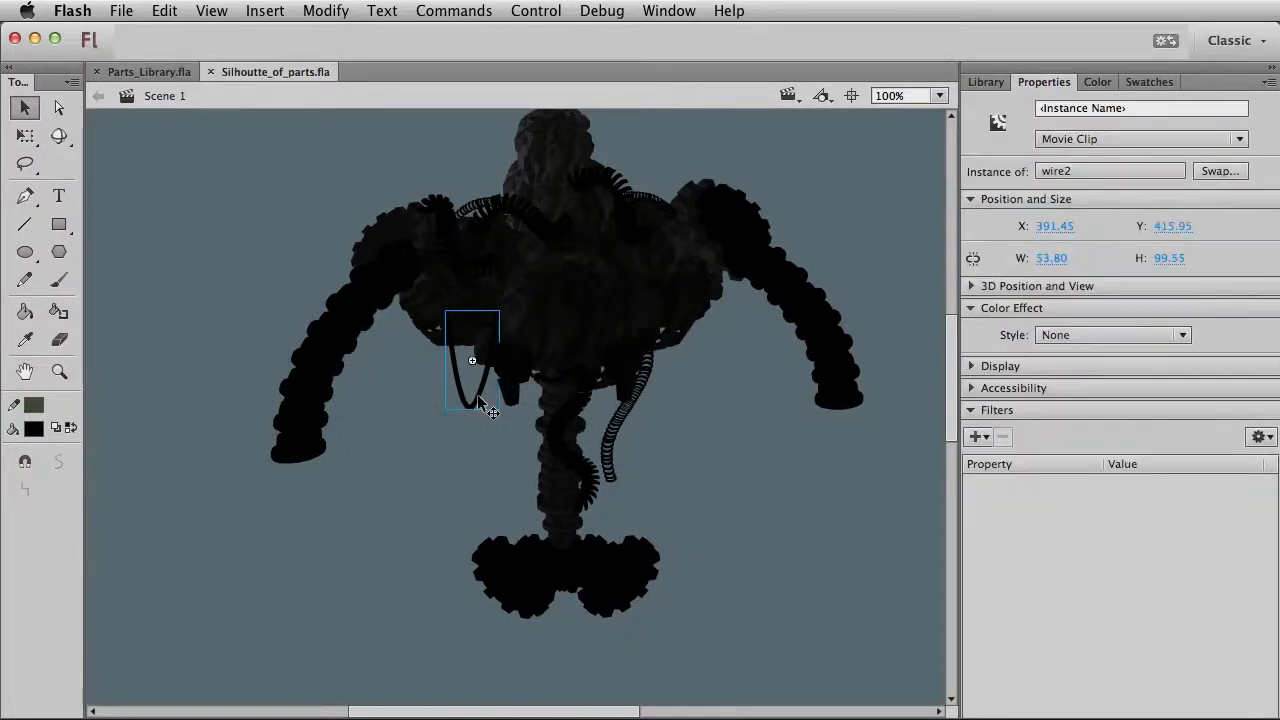
double_click(479, 401)
click(476, 418)
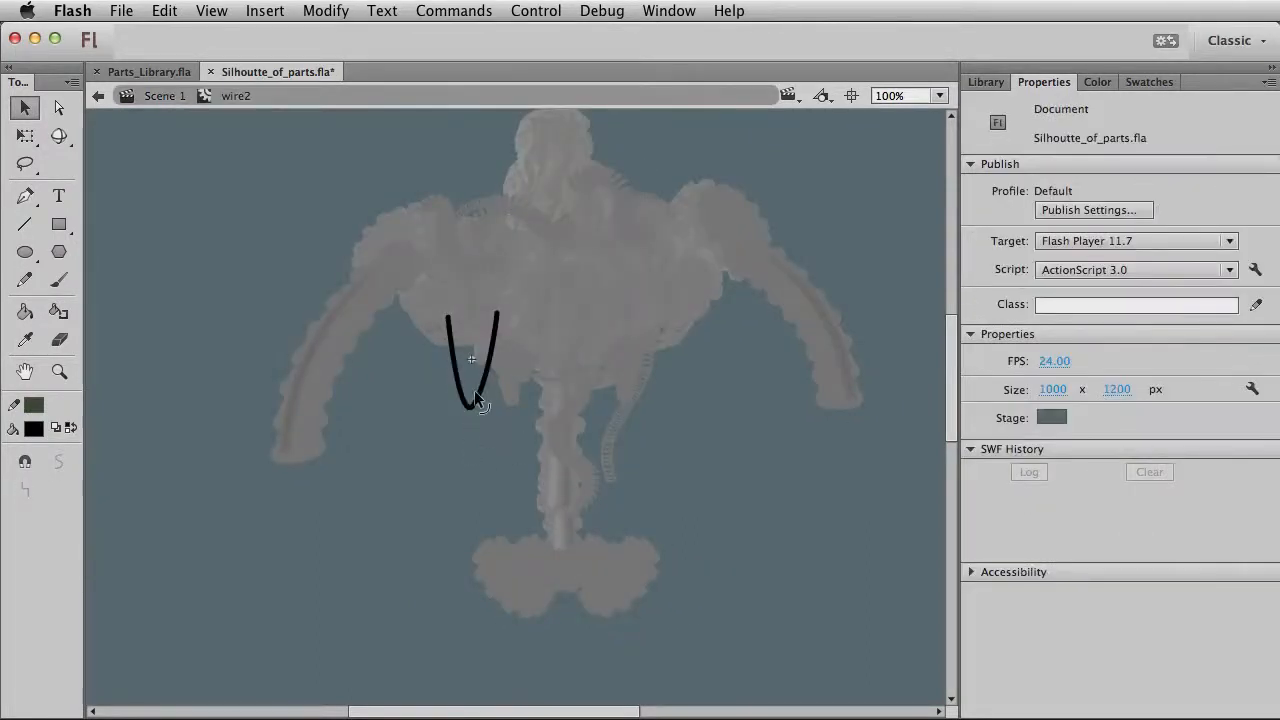
double_click(476, 402)
Add a copy of the hanging wire beneath the torso, shrunk to about 33 by 61 px and moved right of the original.
key(q)
drag(517, 341, 511, 350)
key(v)
key(shift+Right)
key(shift+Right)
key(shift+Right)
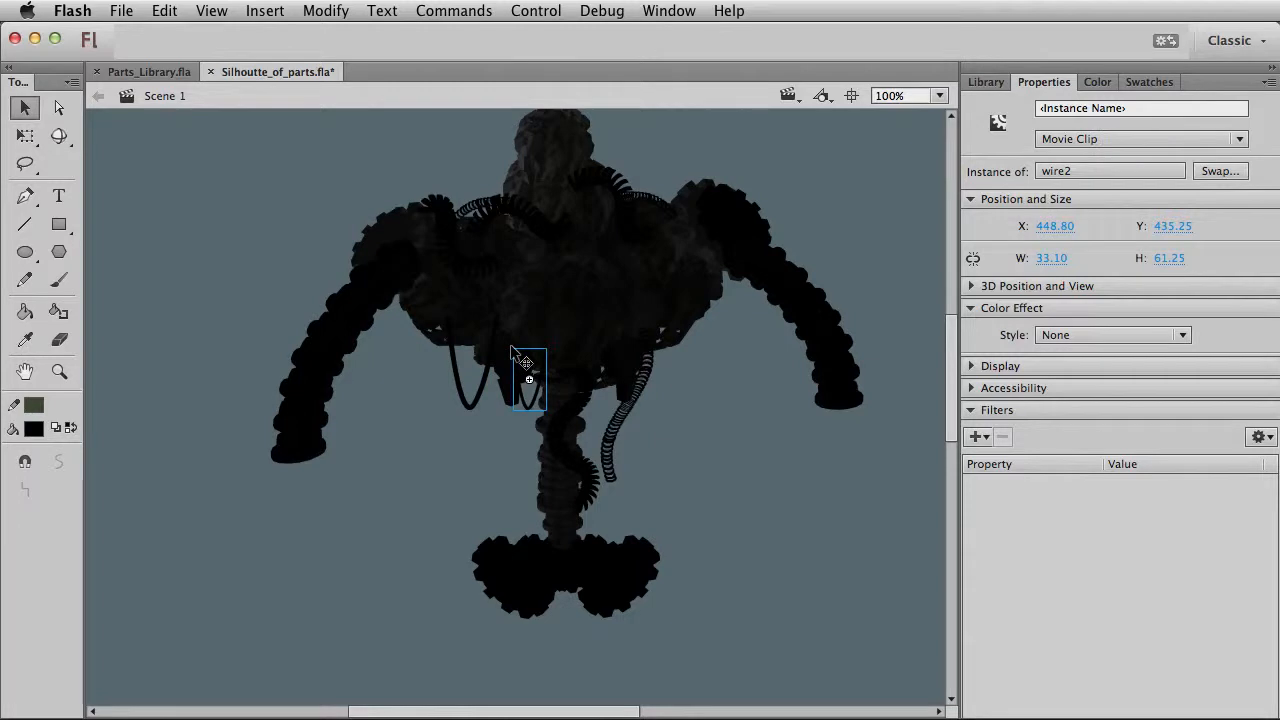
Add another copy of the small wire, enlarge it to about 49 by 90 px, skew it sideways and raise it beneath the torso.
key(shift+Left)
key(shift+Down)
key(q)
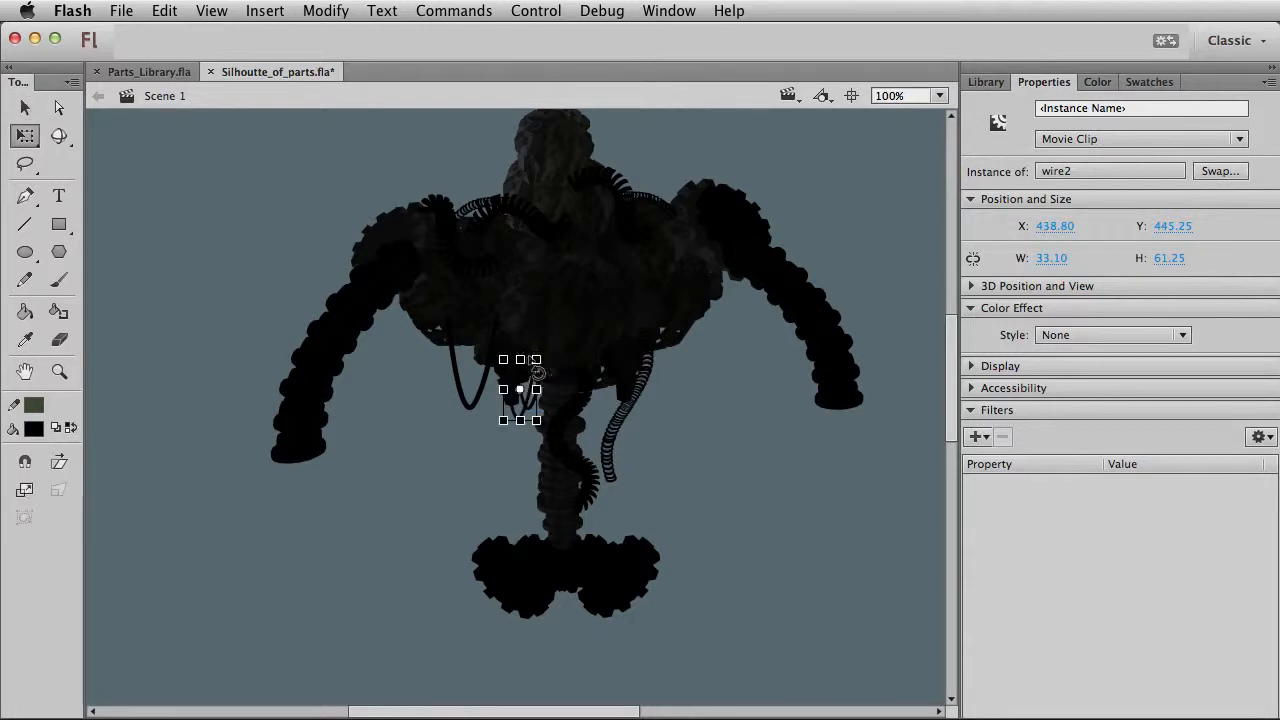
mouse_move(536, 358)
mouse_down()
mouse_move(549, 335)
mouse_move(543, 344)
mouse_up()
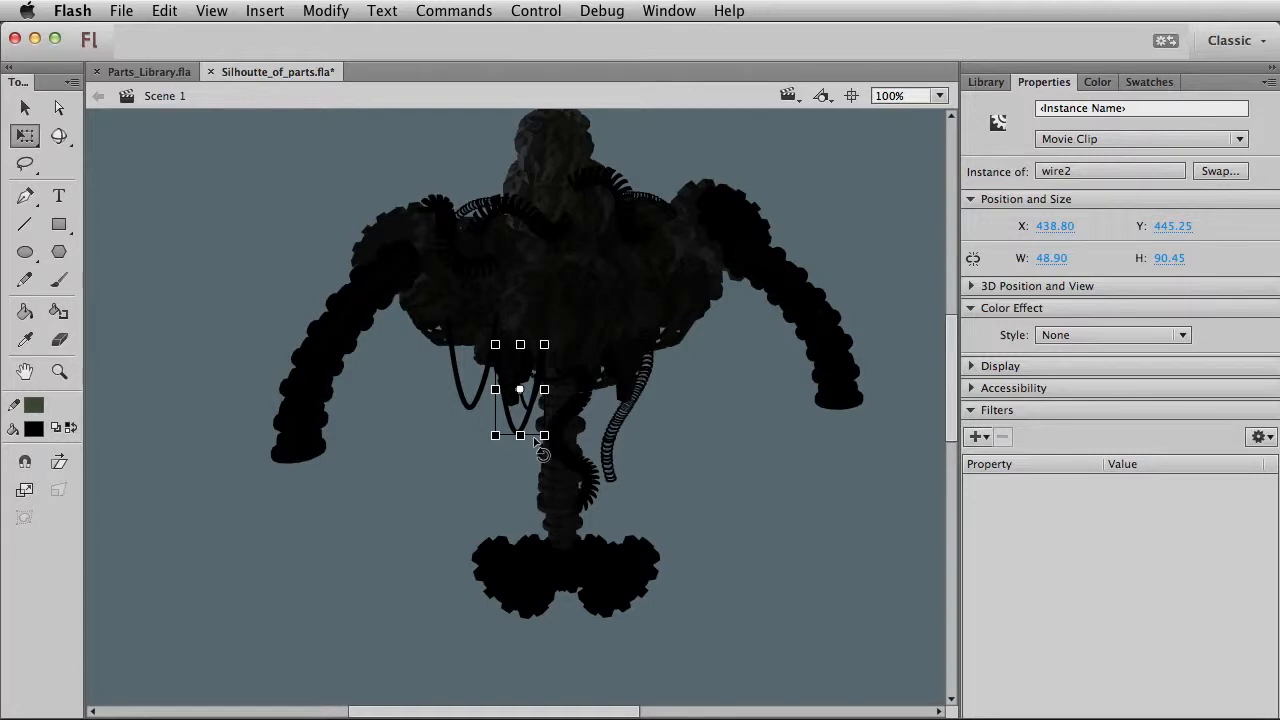
drag(530, 433, 545, 433)
key(shift+Right)
key(shift+Up)
key(shift+Up)
key(shift+Up)
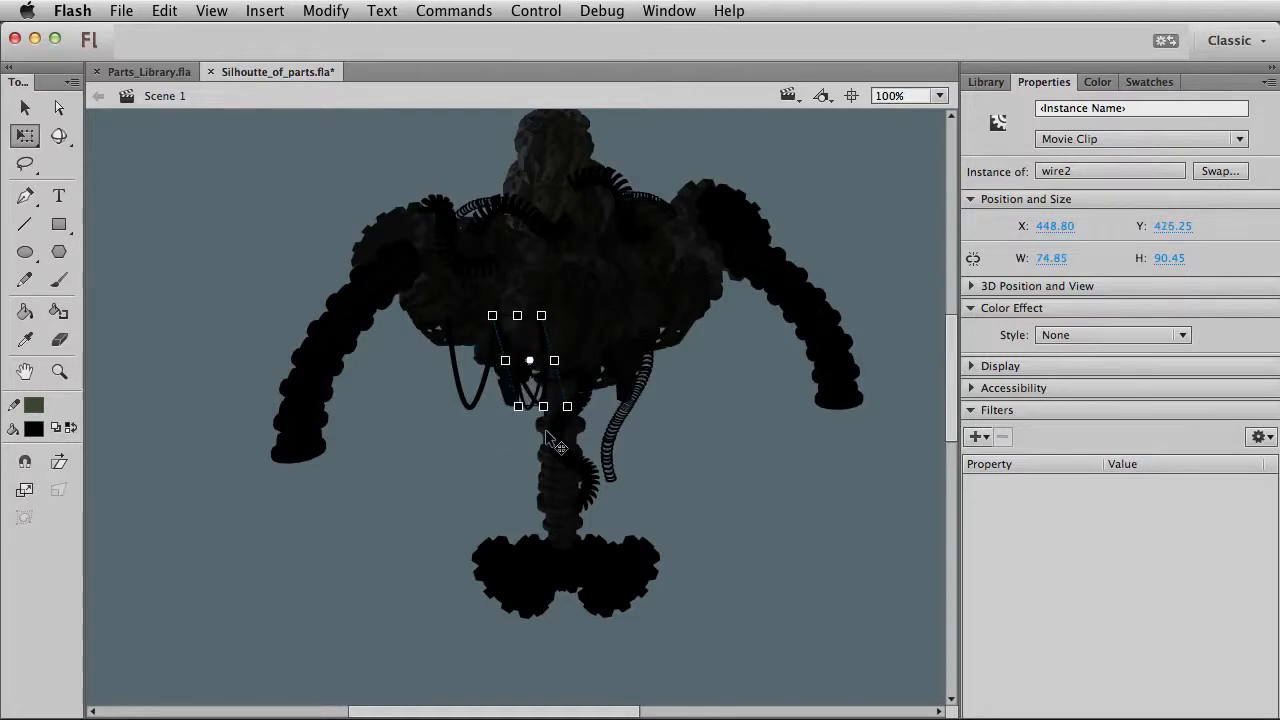
key(v)
Duplicate the cluster of hanging wires, flip it horizontally under the torso's right side, and raise its outermost wire.
drag(436, 458, 564, 284)
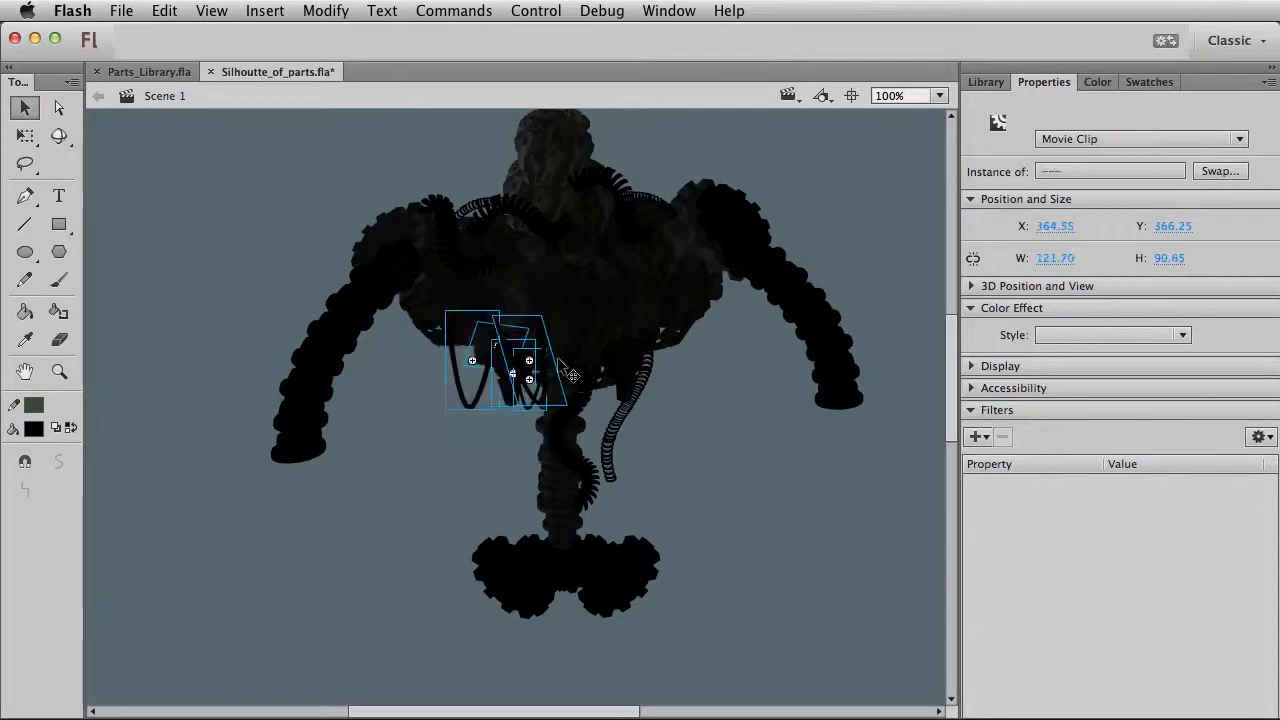
key(super+v)
key(super+shift+h)
drag(568, 373, 641, 368)
click(713, 408)
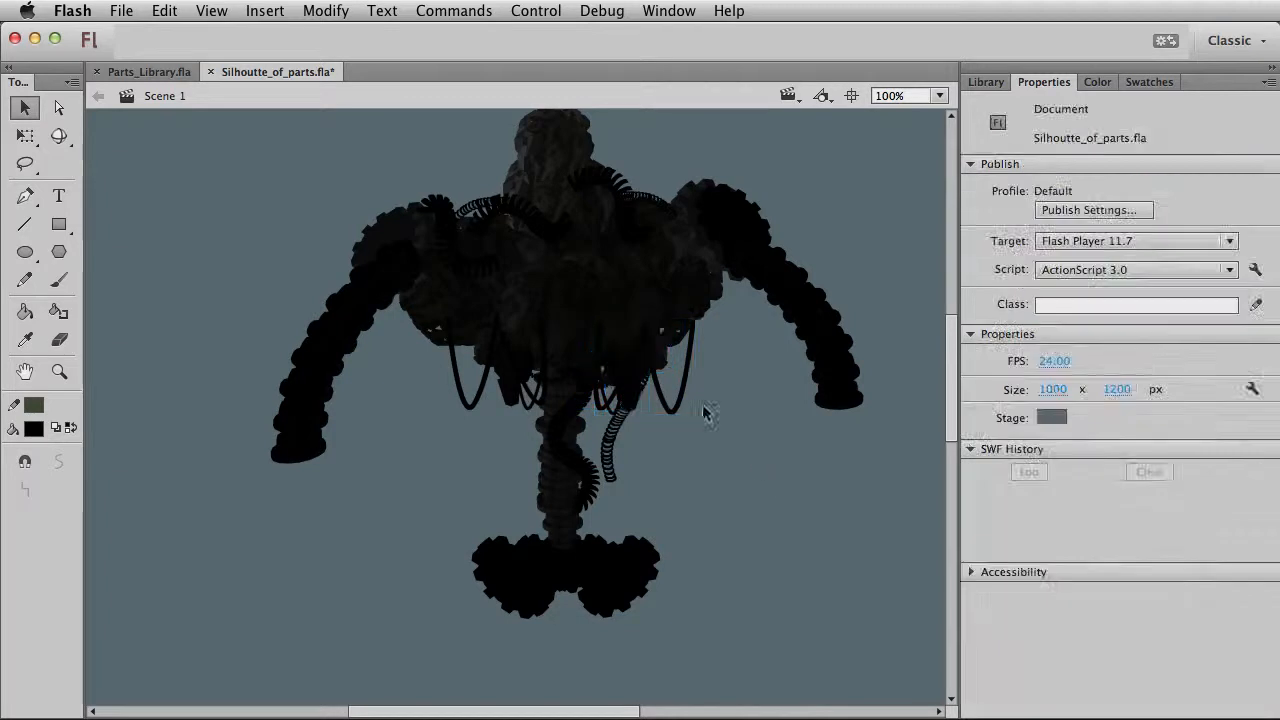
click(686, 400)
click(698, 460)
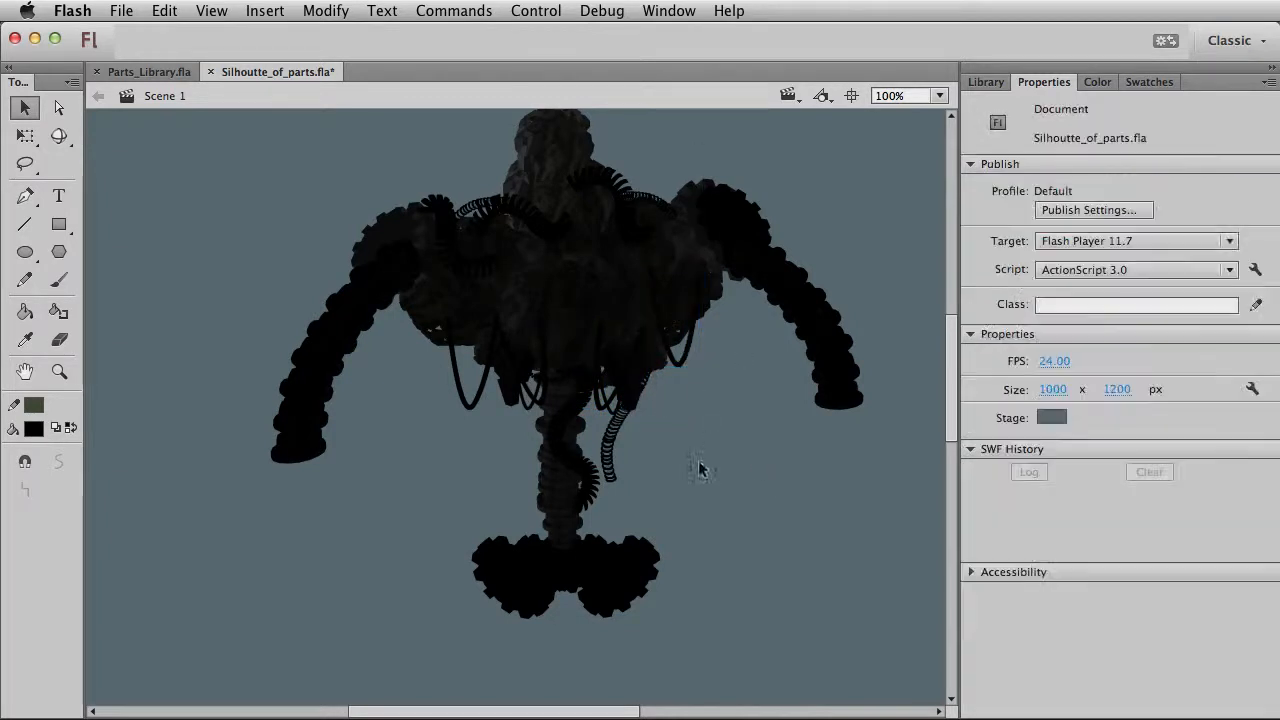
Copy the small hanging wire from beneath the torso and hang the copy below the hip gears.
drag(698, 460, 690, 476)
click(521, 432)
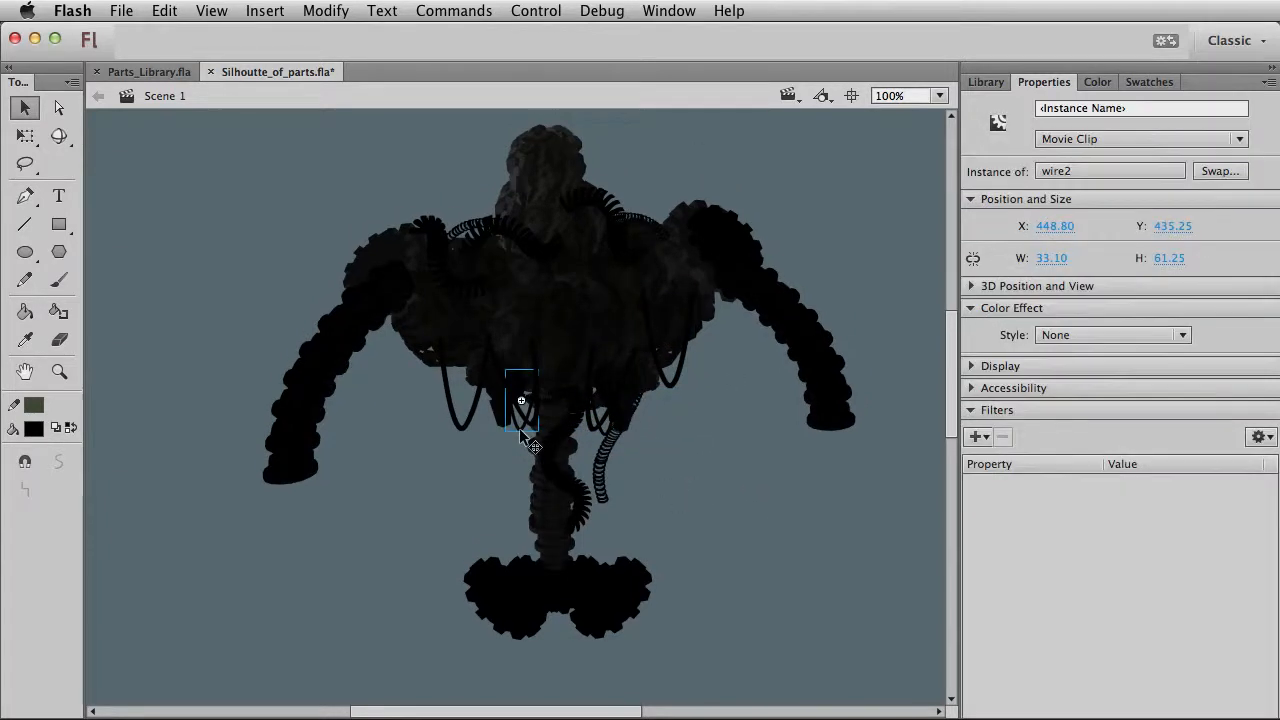
drag(533, 443, 568, 646)
click(672, 474)
Copy the thin coiled cable from the left shoulder onto the left hip gear, with a horizontally flipped copy over the right gear.
click(483, 220)
click(465, 225)
drag(478, 268, 529, 543)
key(shift+Right)
key(shift+Right)
key(super+shift+h)
key(shift+Right)
key(shift+Down)
key(shift+Right)
key(shift+Right)
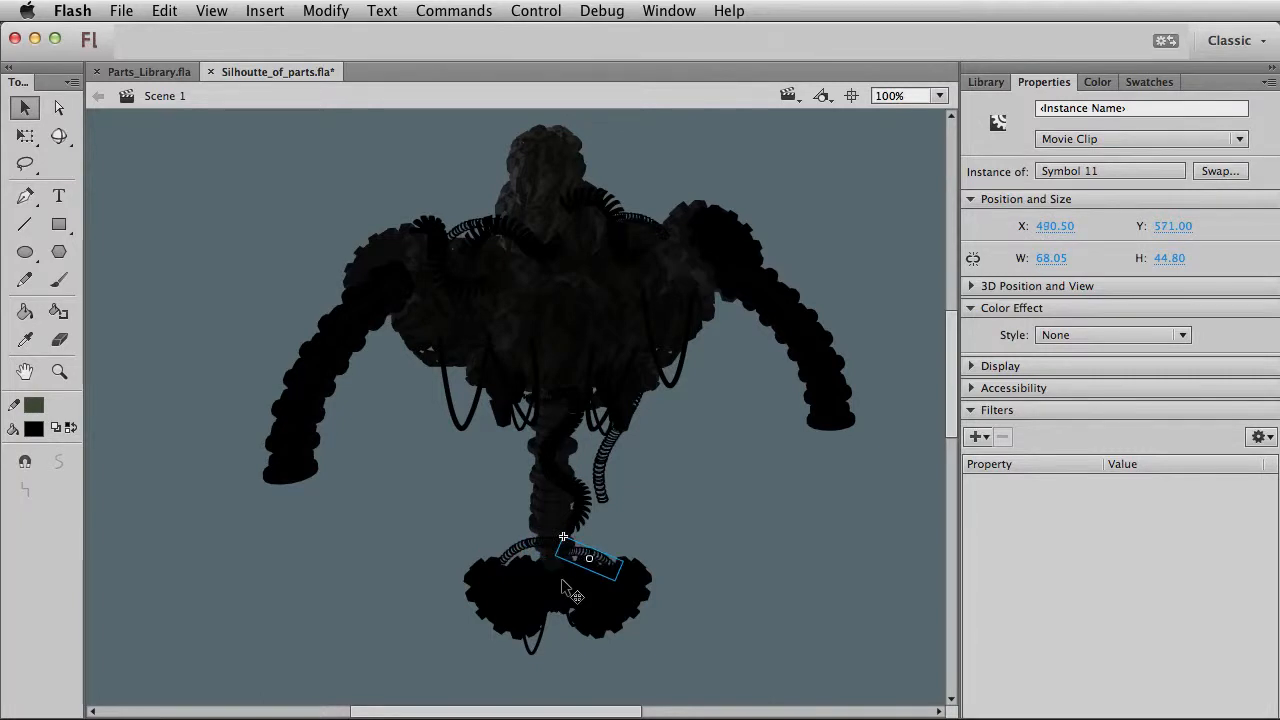
Shrink the flipped thin cable at the hip to about 44 by 35 px, raise it 10 px and rotate it.
key(q)
drag(622, 571, 606, 557)
key(v)
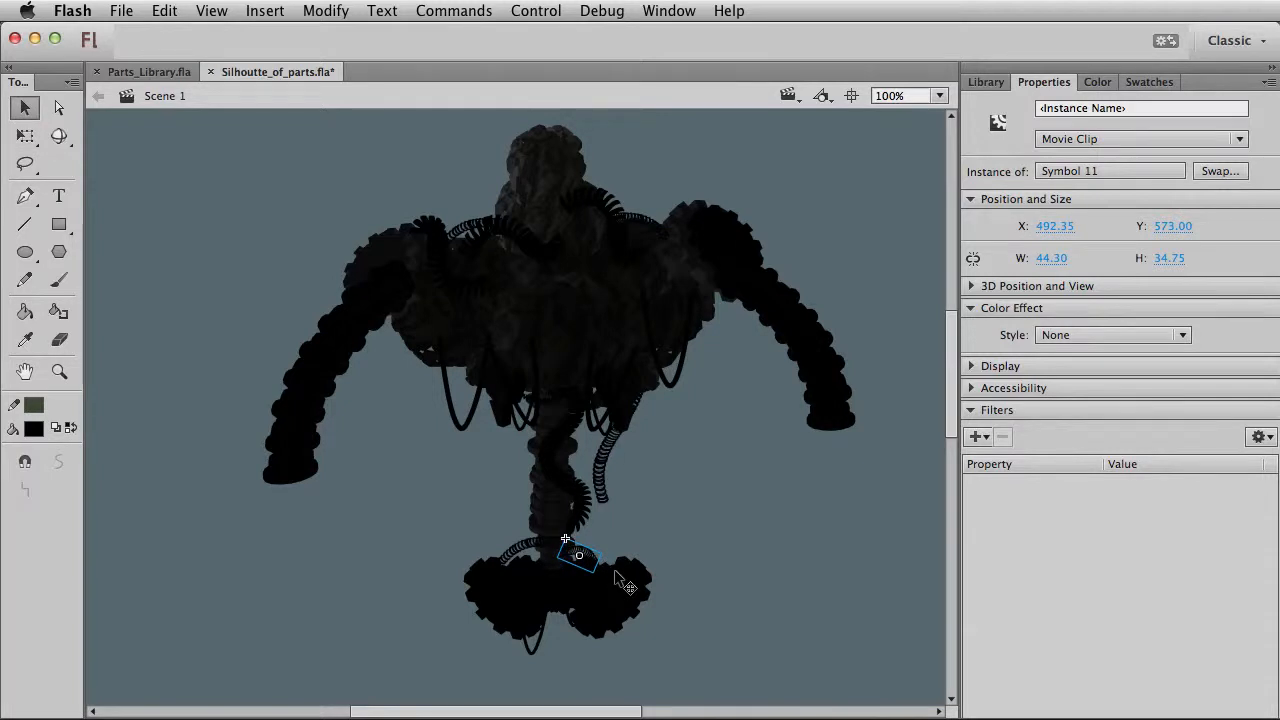
key(shift+Up)
key(q)
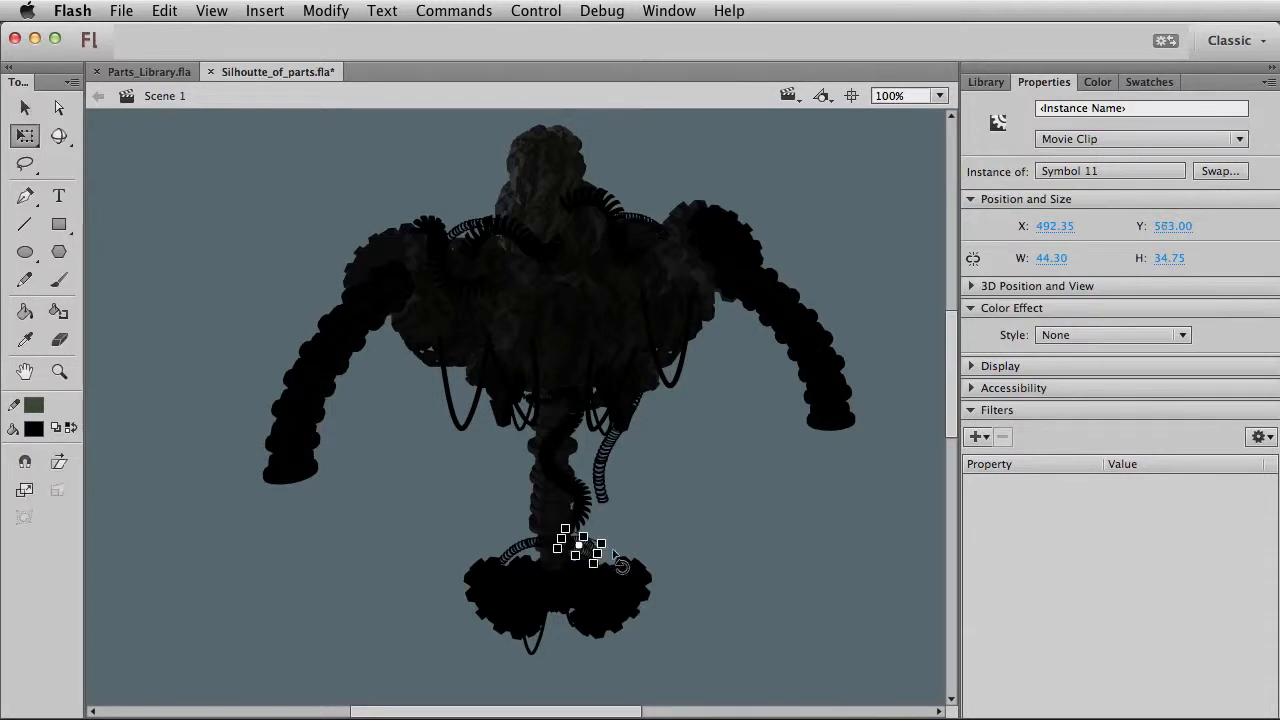
drag(616, 544, 618, 561)
key(v)
click(626, 570)
click(768, 578)
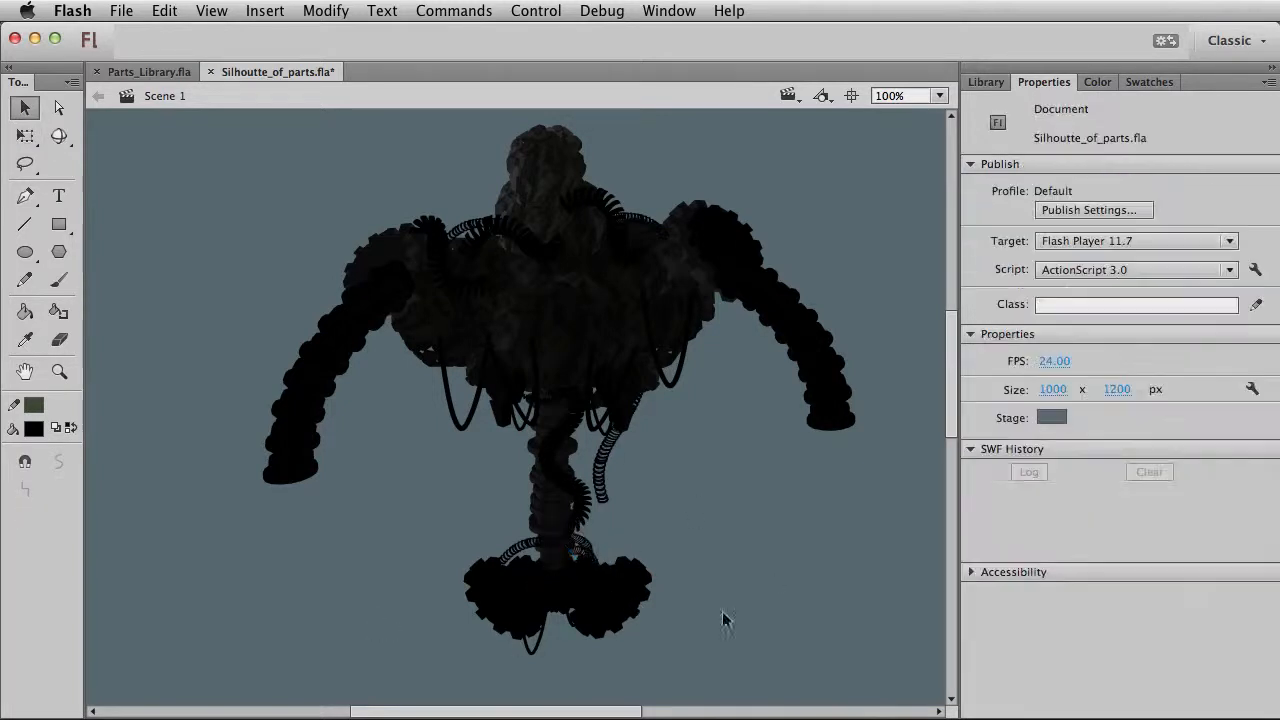
Extend the thin coiled cable beside the waist down to the hip with a copy flipped vertically and horizontally.
click(606, 471)
drag(607, 499, 615, 567)
key(super+shift+v)
key(super+shift+h)
key(shift+Left)
key(shift+Left)
key(Down)
key(Right)
key(Down)
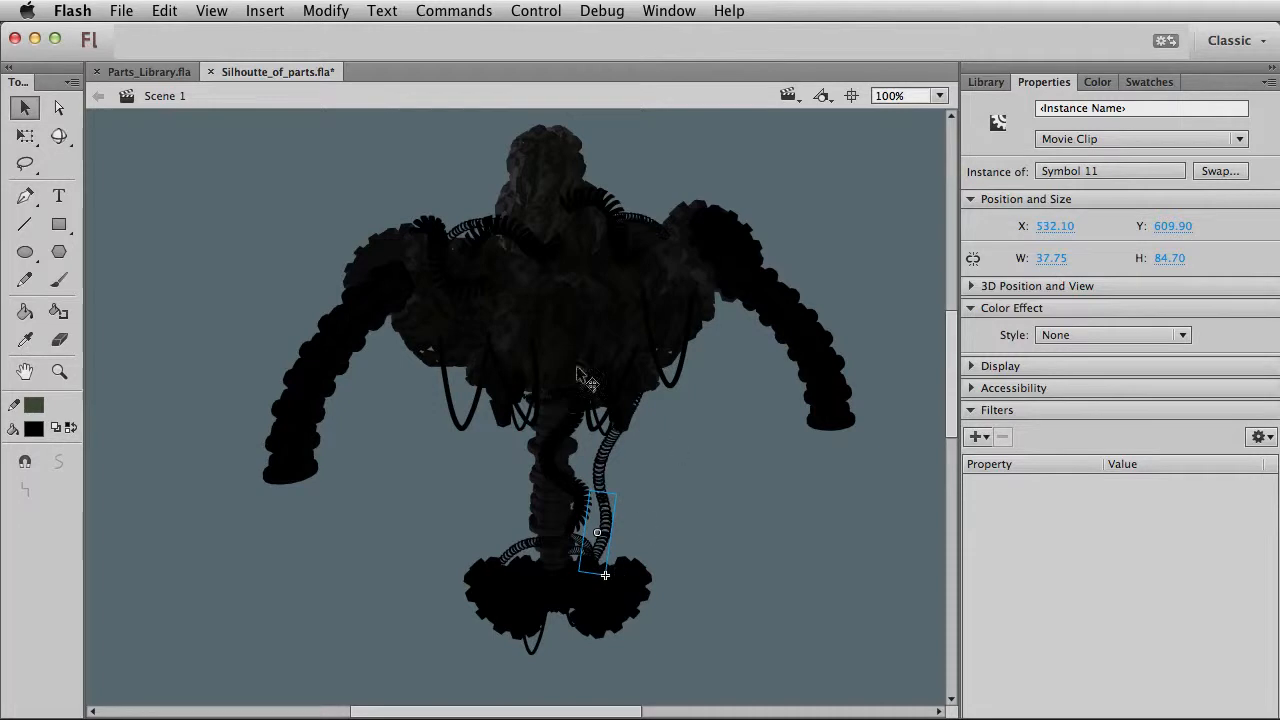
Copy the thick coiled cable from the right of the neck and place the copy above the right hip gear.
click(734, 484)
click(615, 199)
drag(615, 199, 613, 542)
click(757, 589)
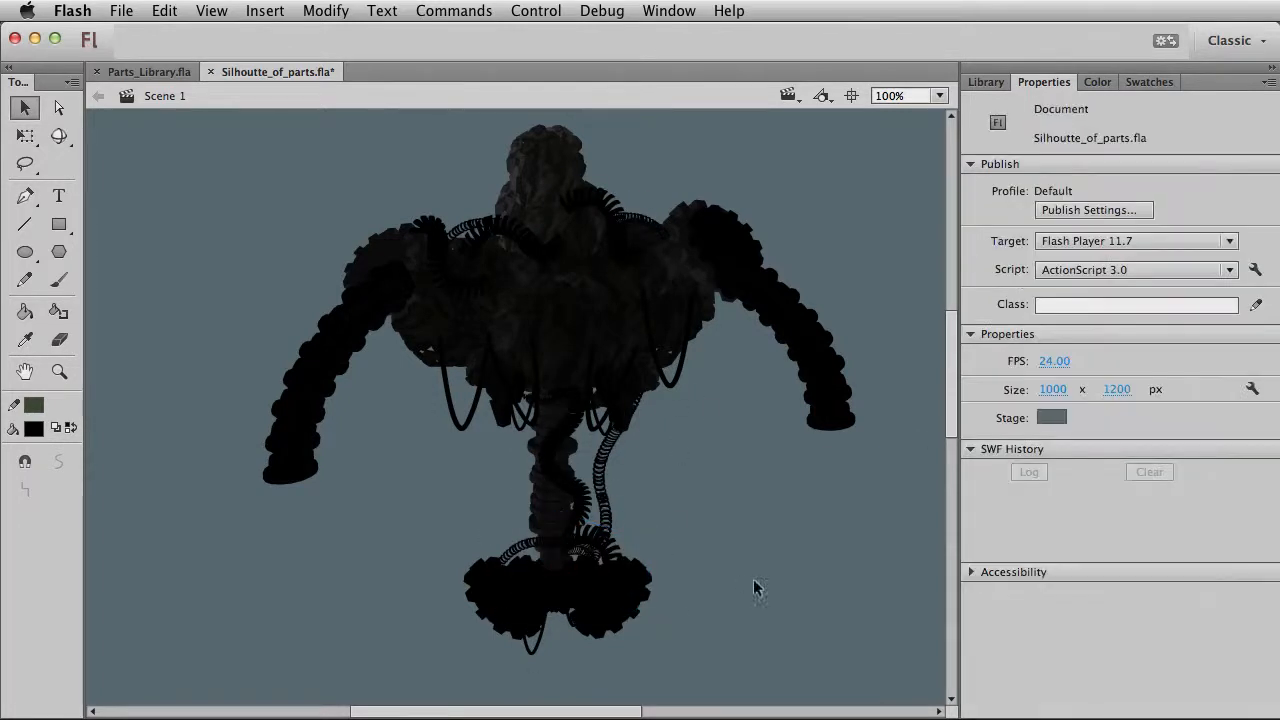
Place a mirrored copy of the hip's thick coiled cable above the left gear, scaled to about 67 by 56 px.
click(618, 558)
scroll(750, 545, down, 1)
scroll(750, 545, right, 1)
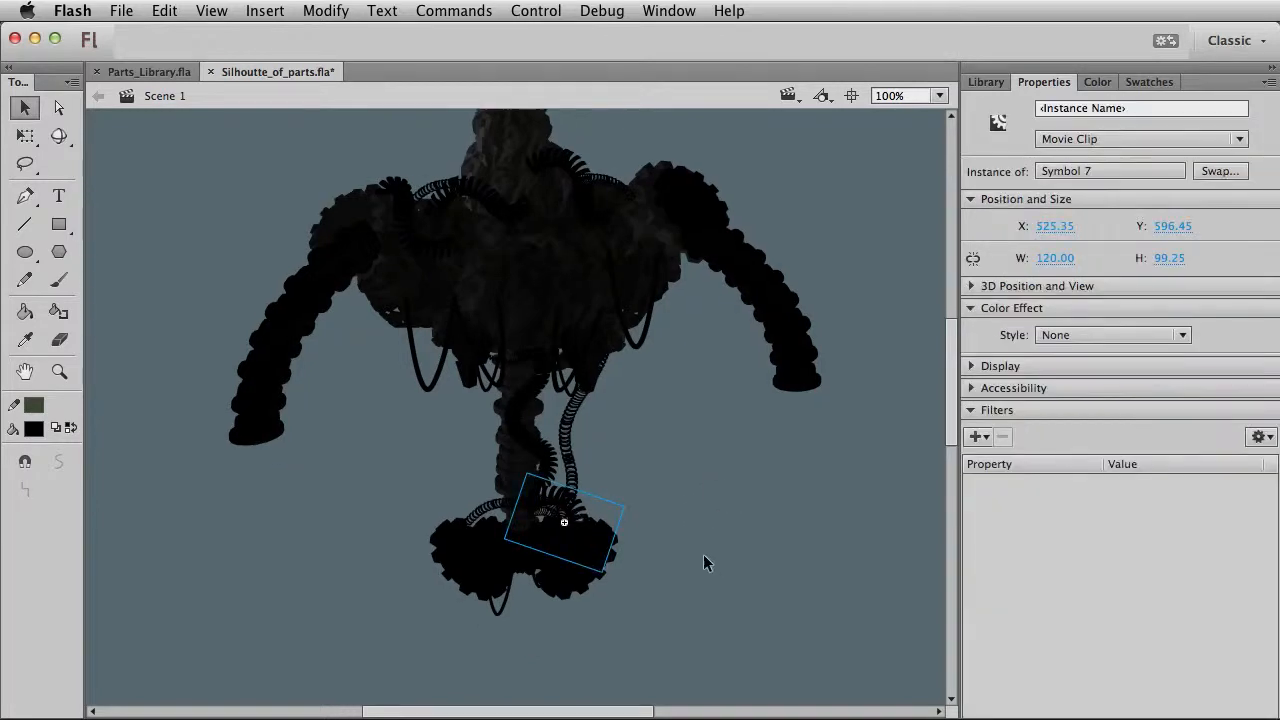
click(660, 566)
drag(726, 574, 723, 600)
drag(580, 526, 525, 529)
key(q)
key(v)
key(shift+Up)
key(shift+Up)
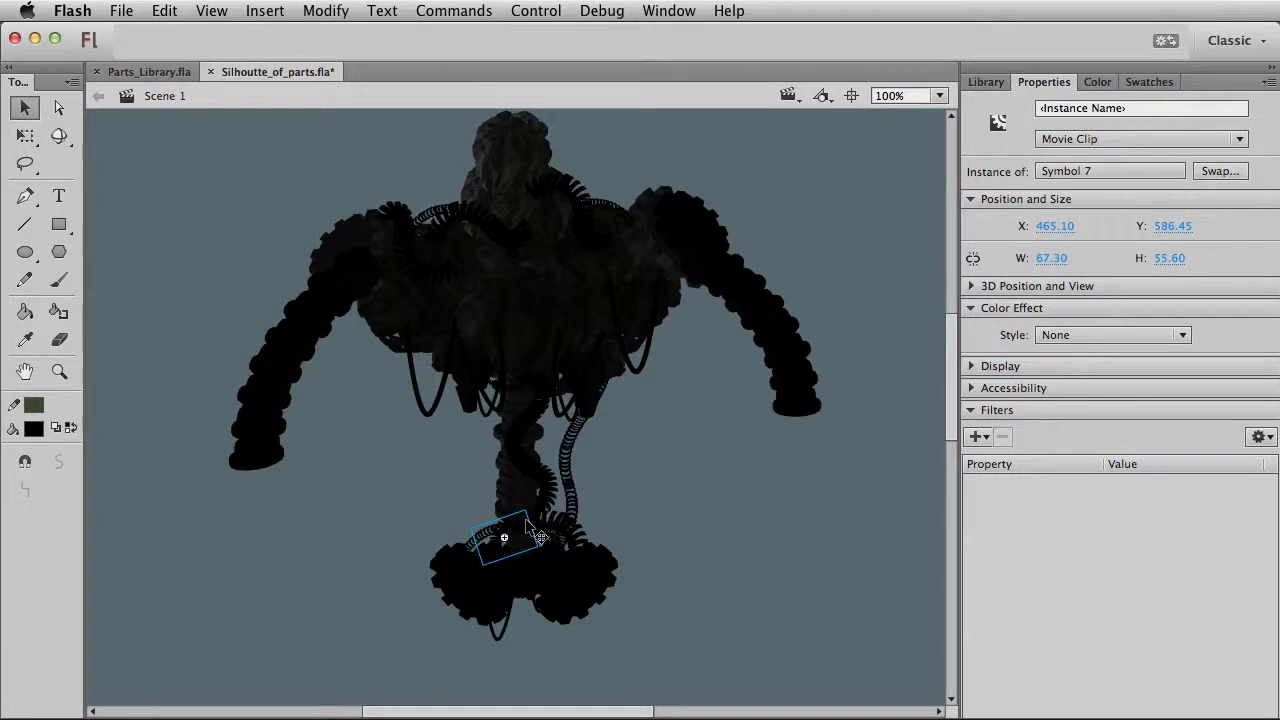
click(698, 578)
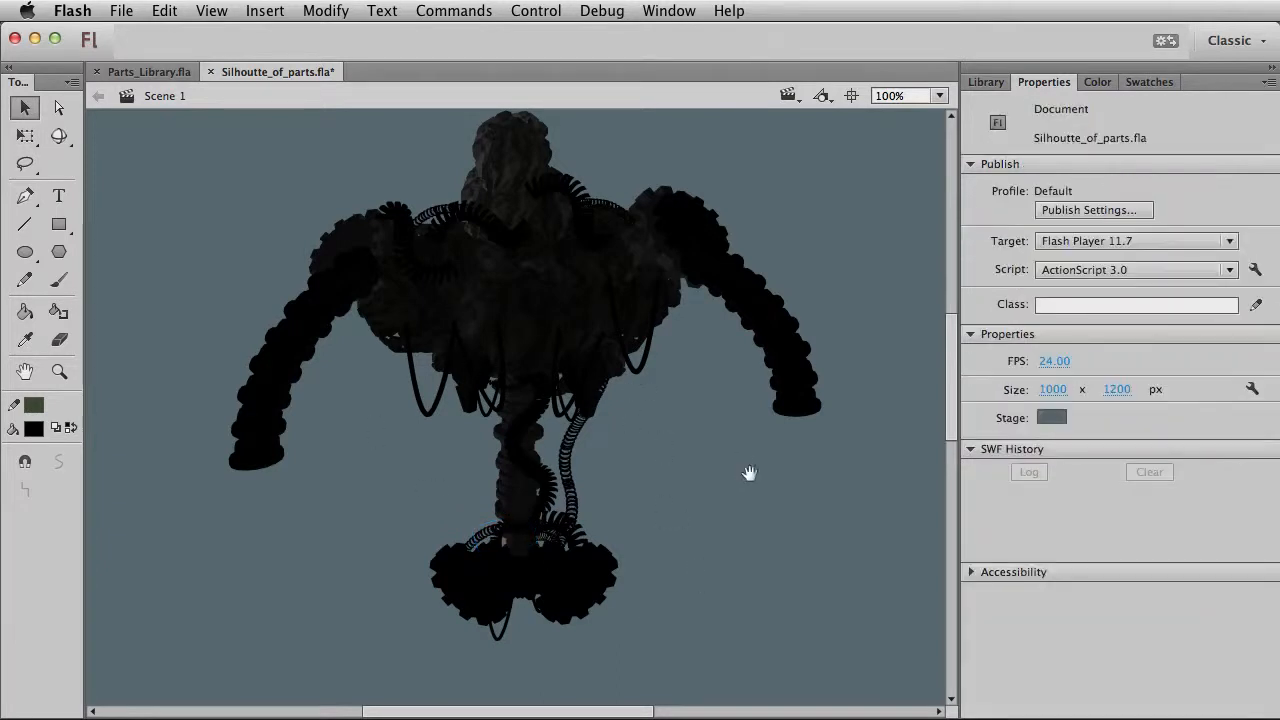
Try placing a copy of the coiled waist cable lower, over the hip gears.
drag(757, 497, 780, 505)
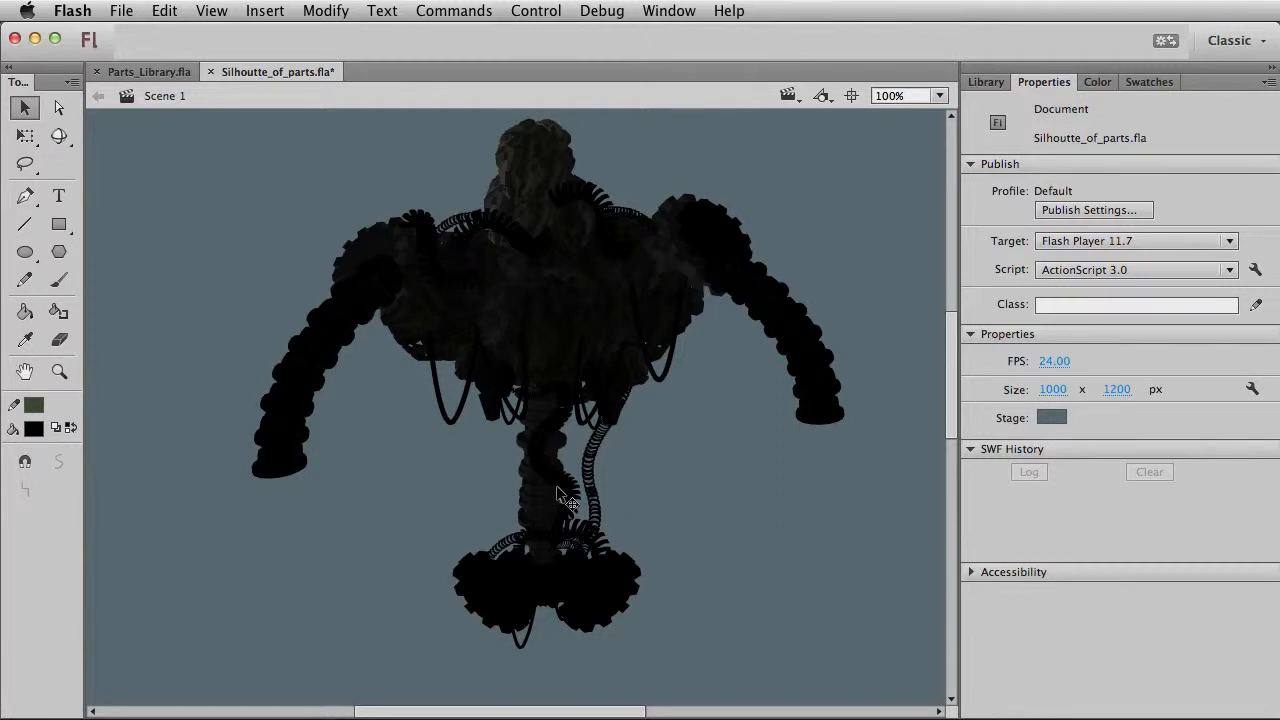
drag(624, 568, 617, 551)
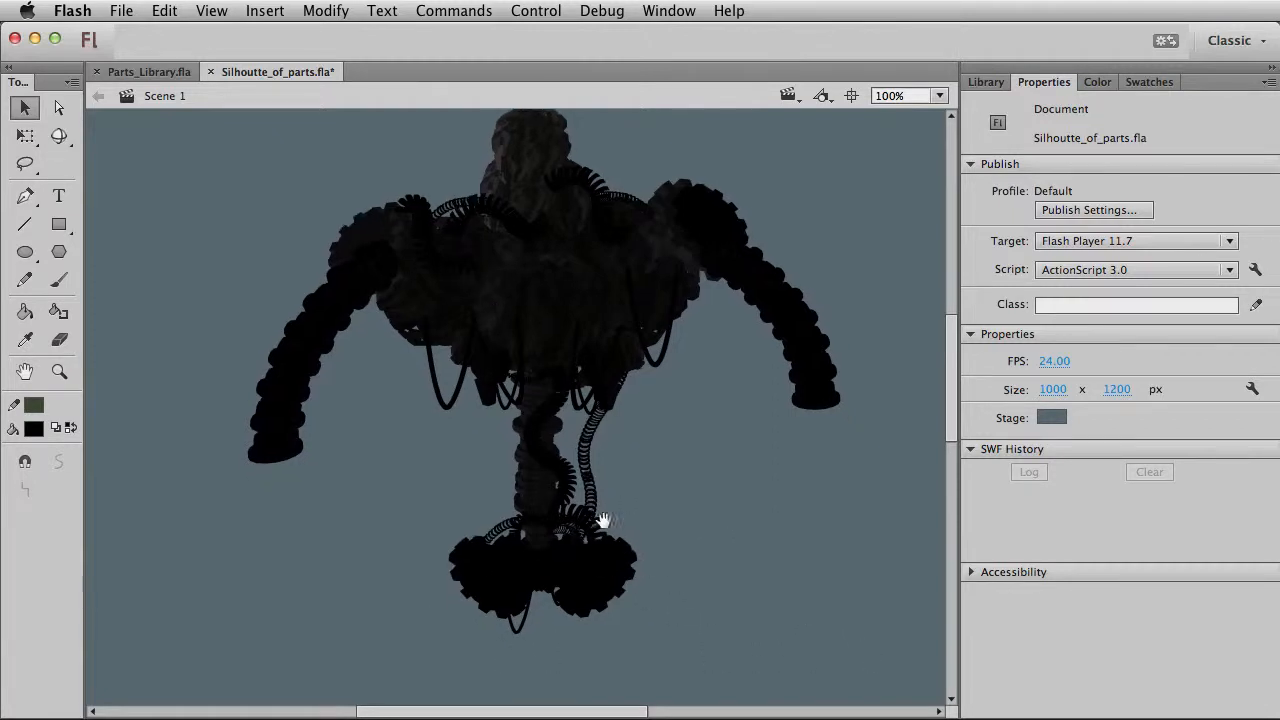
click(565, 478)
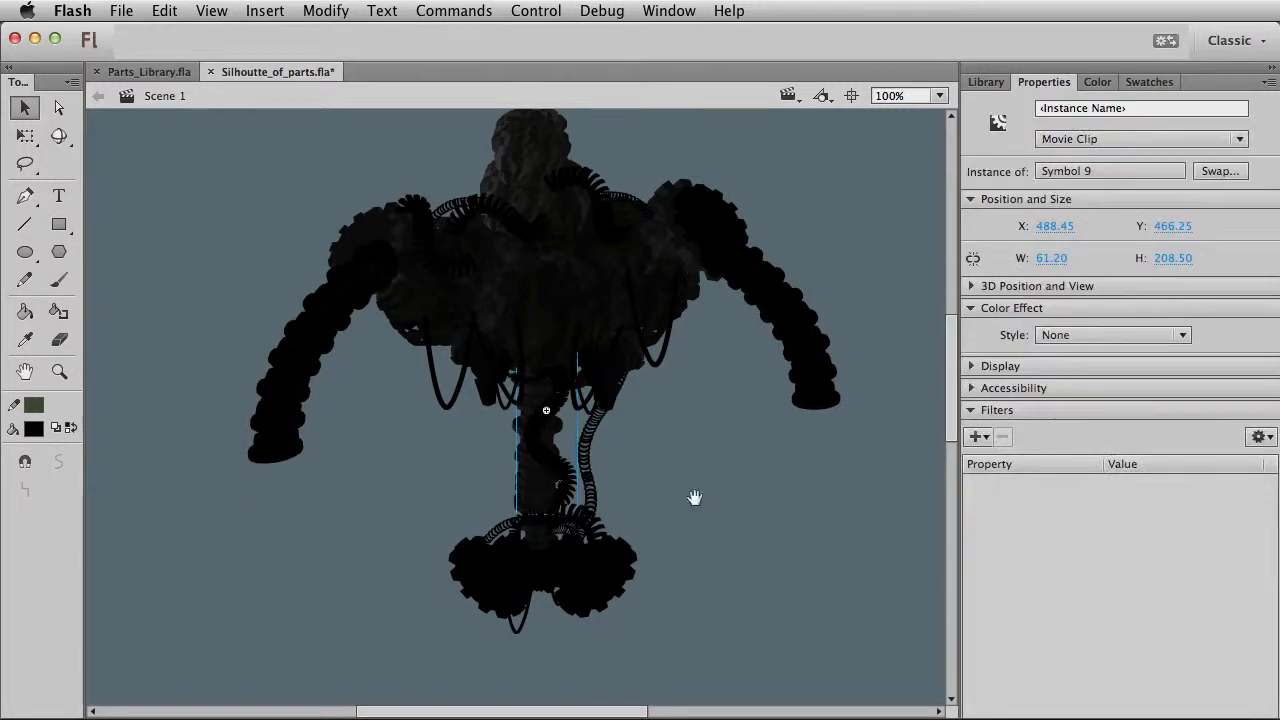
drag(696, 497, 666, 329)
drag(515, 270, 523, 409)
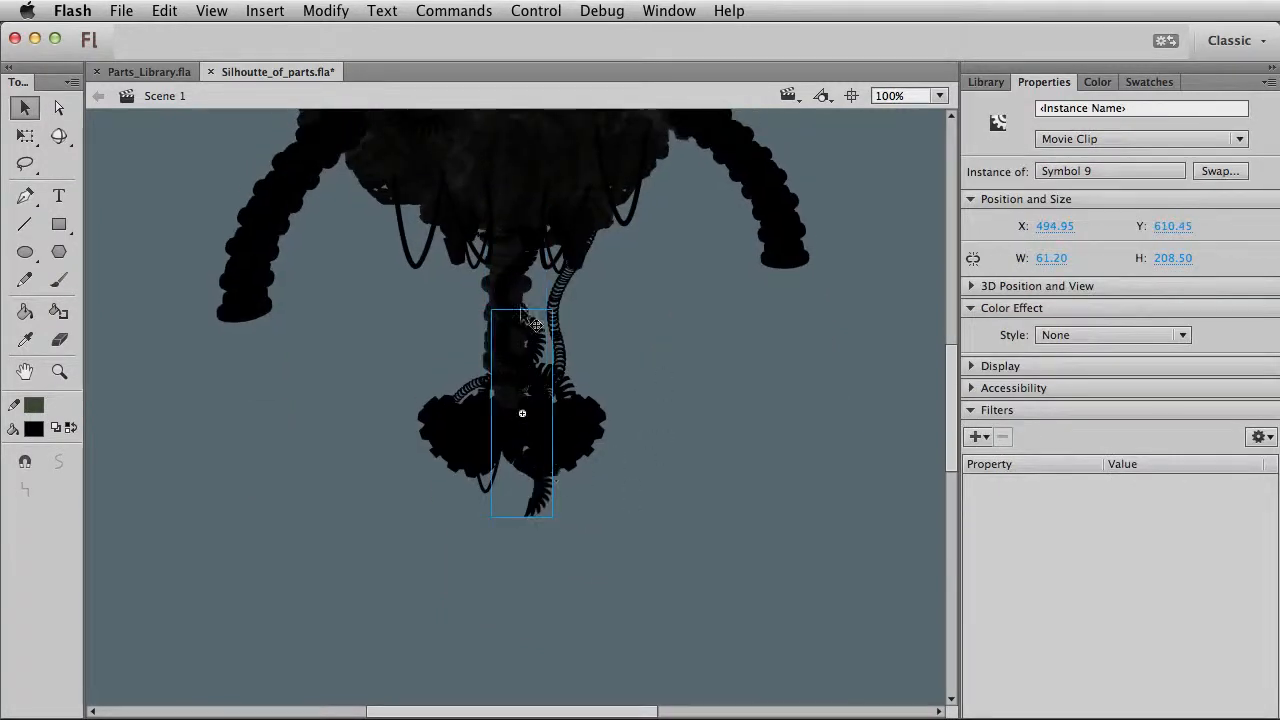
key(super+z)
Paste a copy of the straight waist column below the hip and enlarge it to about 82 by 232 px.
click(501, 311)
click(492, 309)
key(super+v)
drag(525, 386, 589, 586)
key(q)
drag(617, 511, 672, 480)
key(v)
Attach the enlarged column beneath the left hip gear as a thigh and rotate its lower end slightly outward.
drag(582, 566, 447, 426)
key(q)
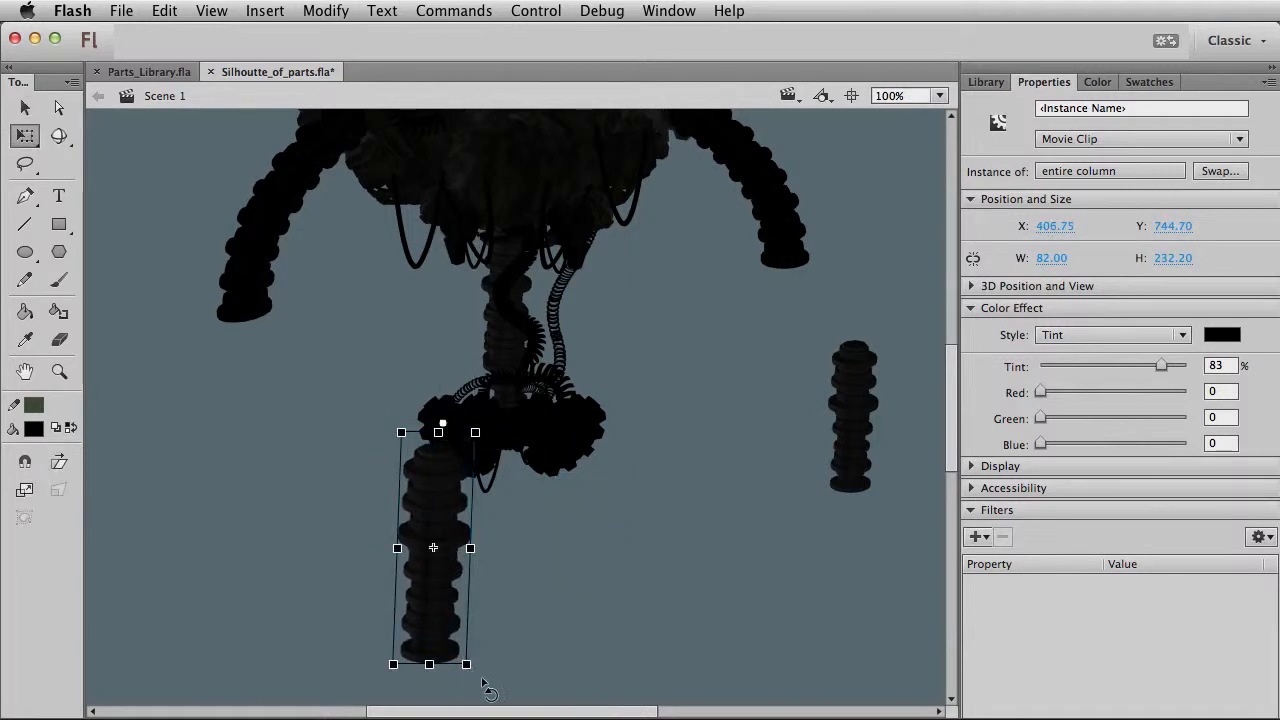
drag(486, 678, 441, 684)
Copy the left thigh column, flip the copy vertically, rotate it to slant outward and attach it beneath the right hip gear.
drag(428, 568, 732, 567)
key(super+shift+v)
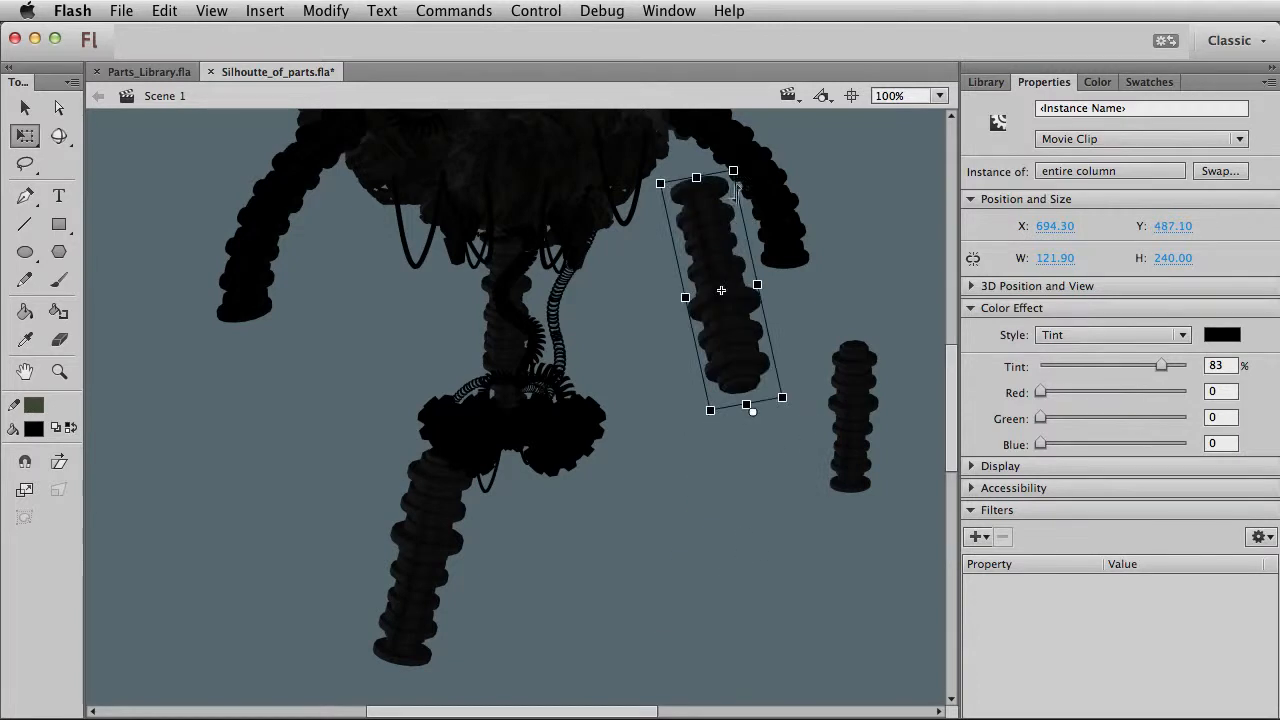
drag(748, 168, 612, 188)
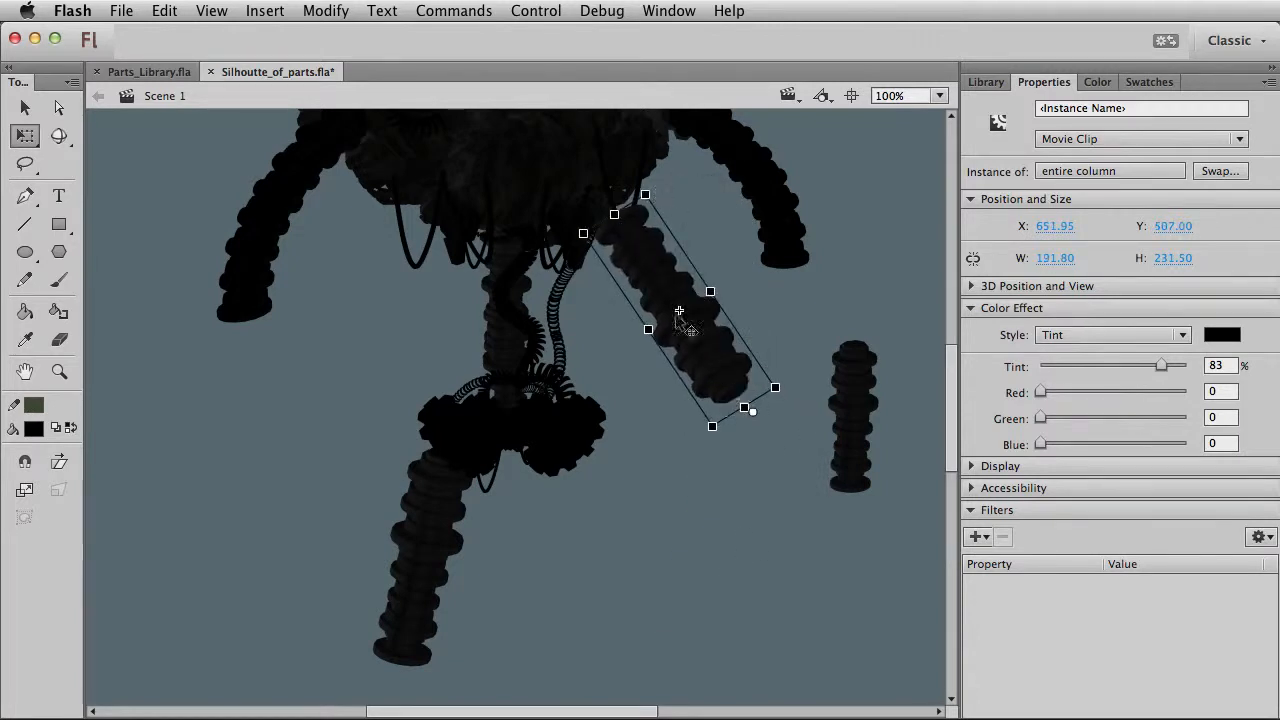
key(v)
drag(665, 245, 632, 460)
click(793, 465)
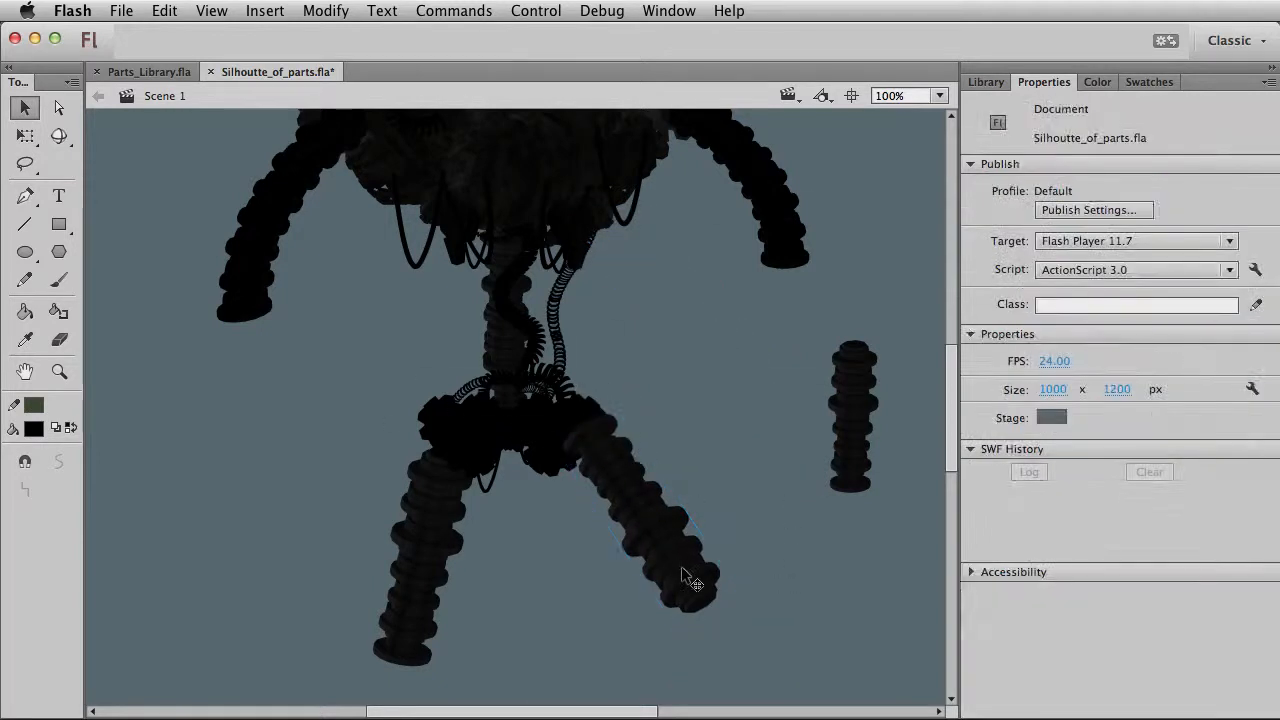
Copy the right thigh column, flip the copy vertically and join it to the thigh's lower end as the lower leg.
click(603, 500)
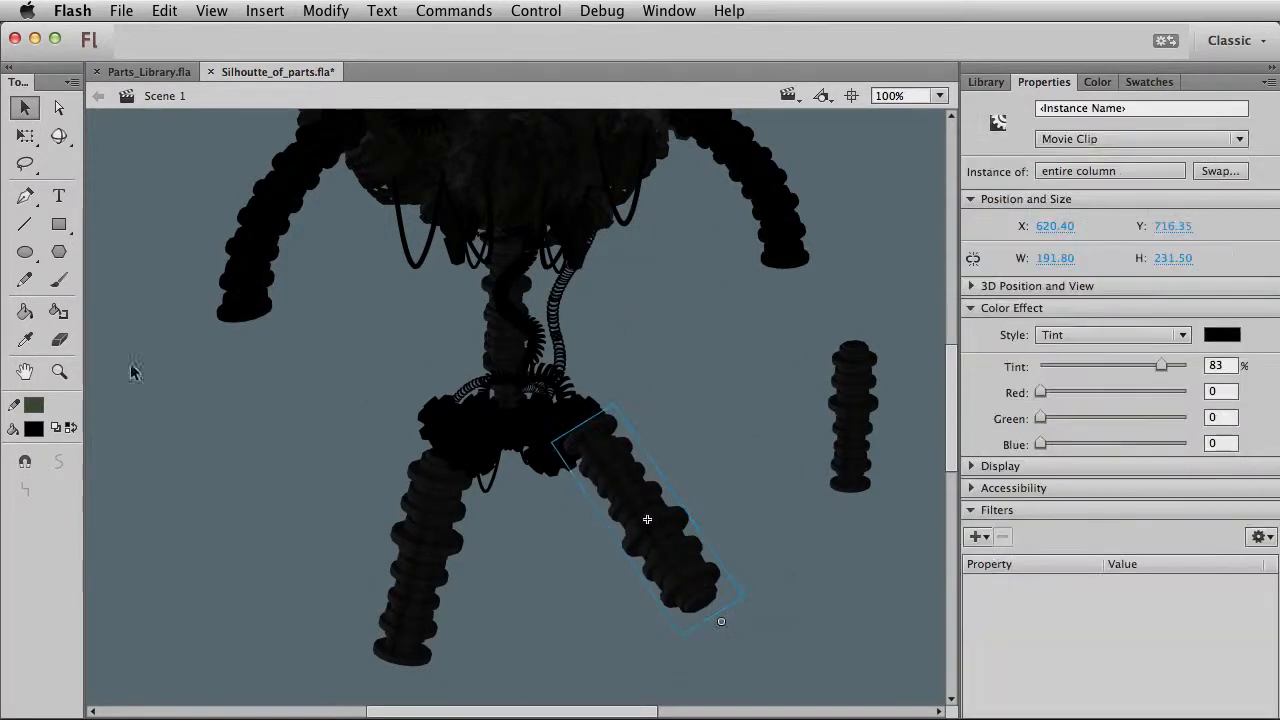
click(59, 371)
alt+click(401, 490)
drag(475, 442, 461, 560)
drag(374, 256, 798, 718)
key(v)
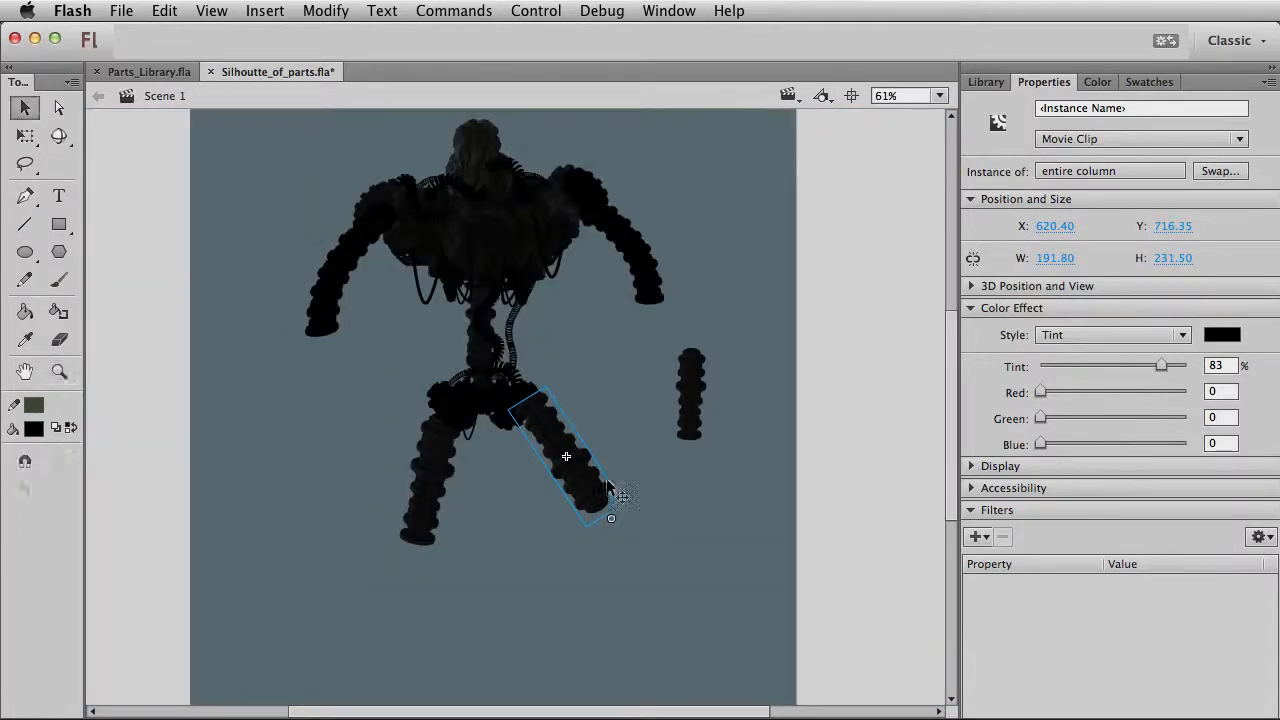
drag(572, 485, 605, 608)
key(super+shift+v)
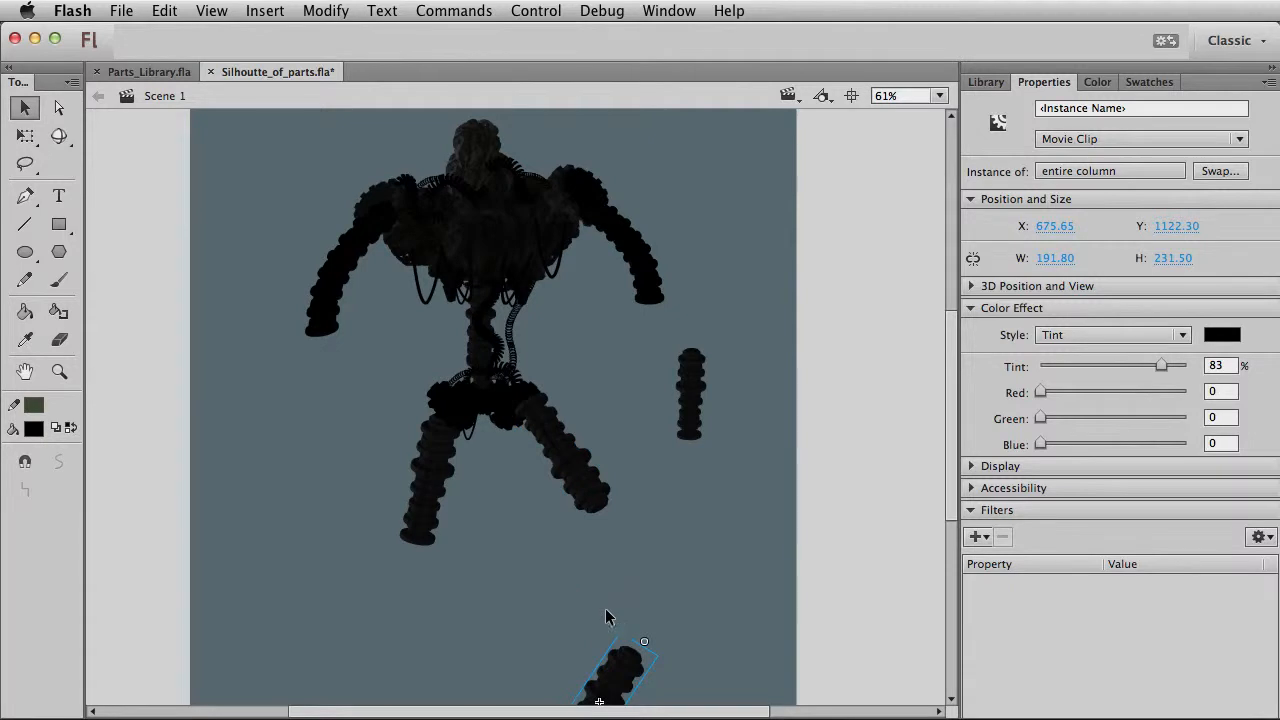
drag(620, 680, 566, 562)
Rotate the right lower leg column about the knee to a steeper, nearly vertical angle.
key(q)
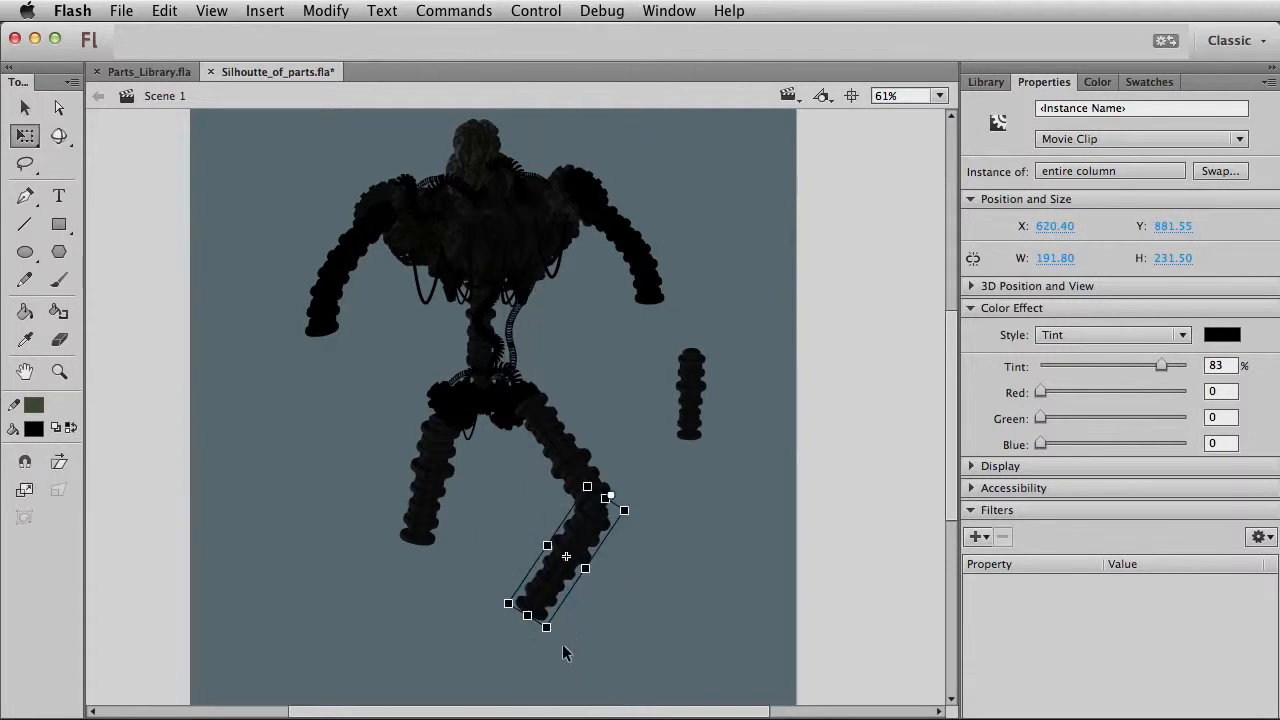
drag(560, 635, 590, 625)
key(v)
click(657, 617)
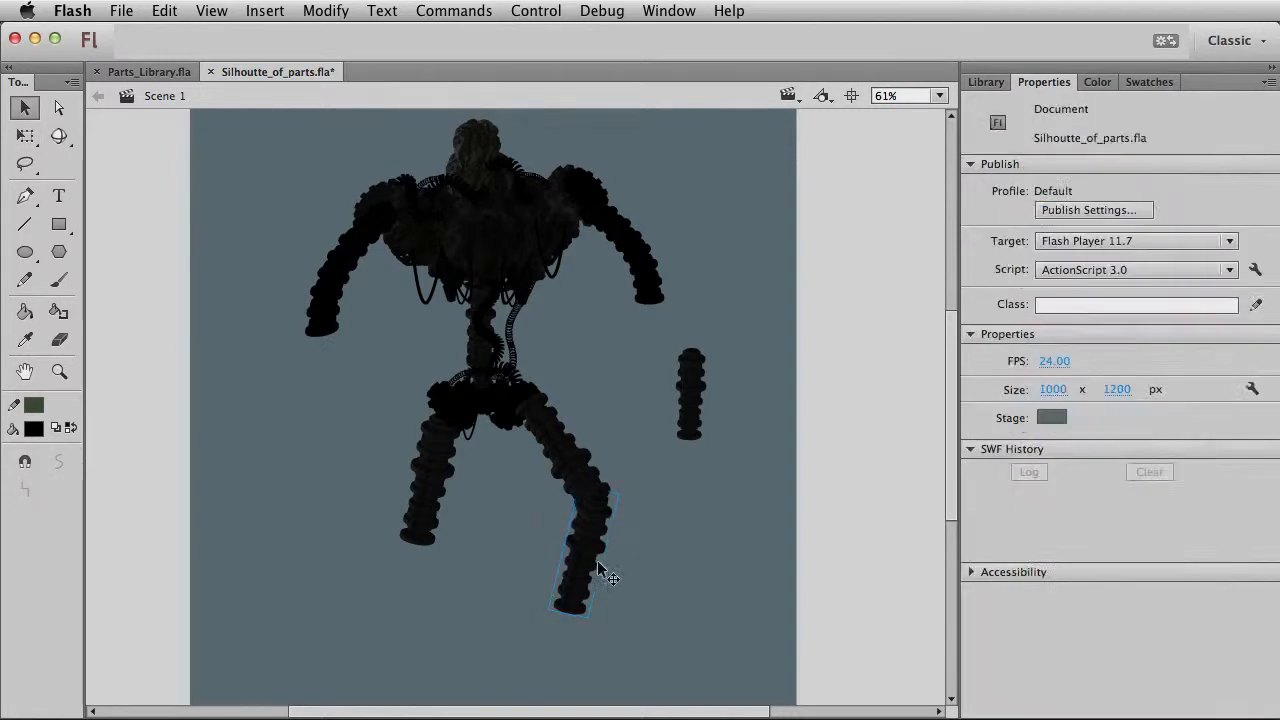
Copy the right lower leg column to below the left thigh, enlarge the copy and rotate it to lean the other way.
click(607, 578)
key(q)
drag(575, 614, 440, 664)
key(v)
key(q)
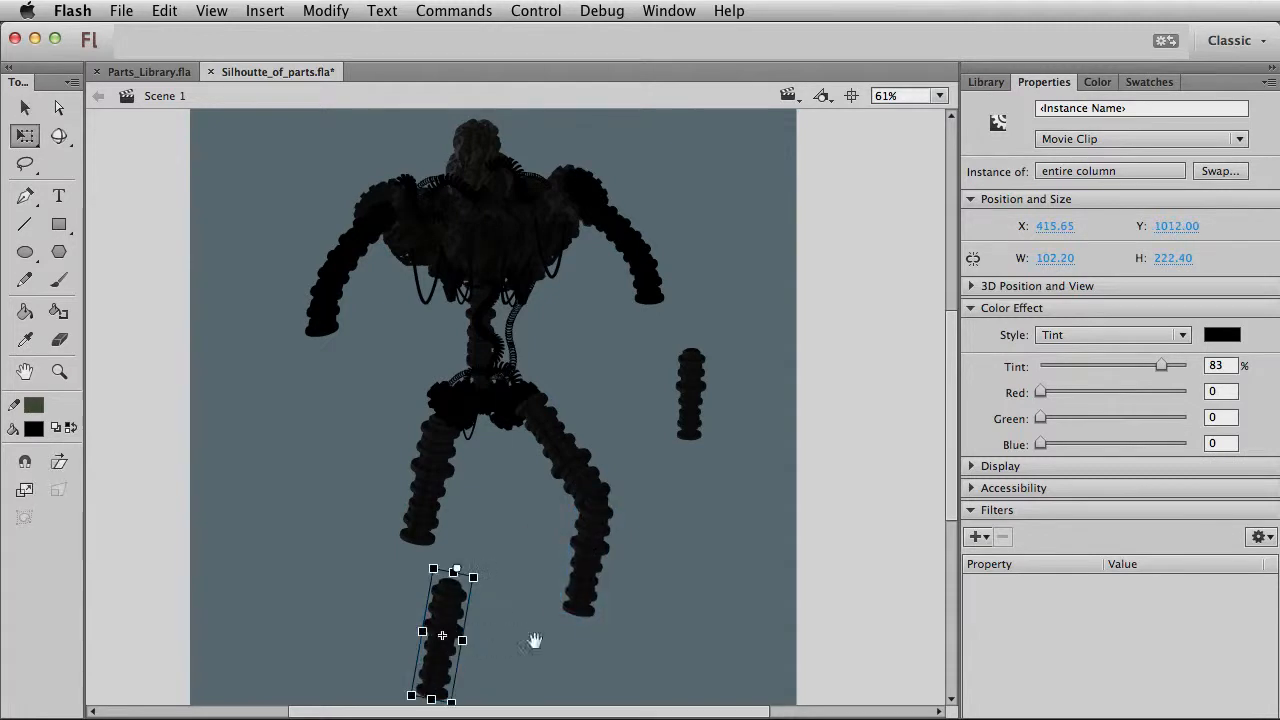
drag(513, 640, 548, 537)
drag(491, 601, 540, 650)
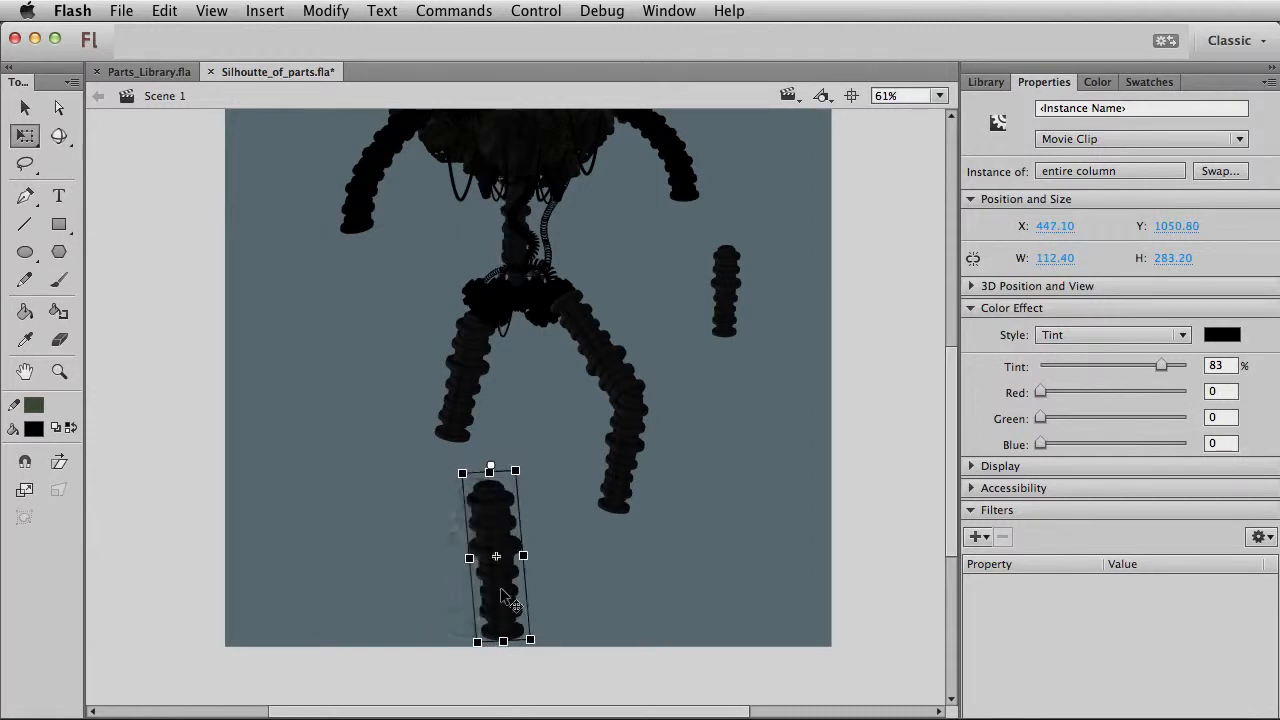
Join the enlarged column to the left thigh's lower end as the lower leg and fine-tune its transform.
key(v)
drag(500, 587, 466, 536)
key(q)
drag(488, 597, 468, 586)
click(523, 446)
scroll(526, 586, up, 4)
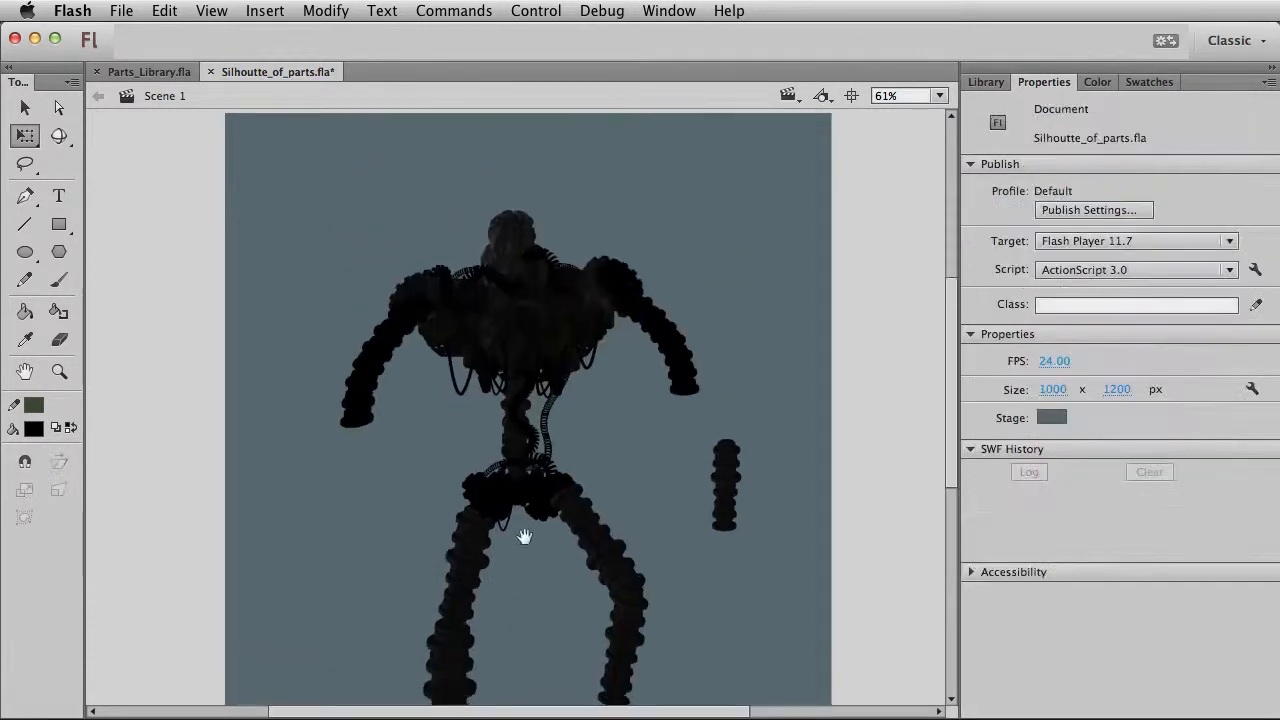
Copy the black right shoulder gear down to the hips to bulk up the hip joints.
key(v)
click(59, 371)
drag(281, 173, 740, 610)
drag(639, 440, 601, 510)
key(v)
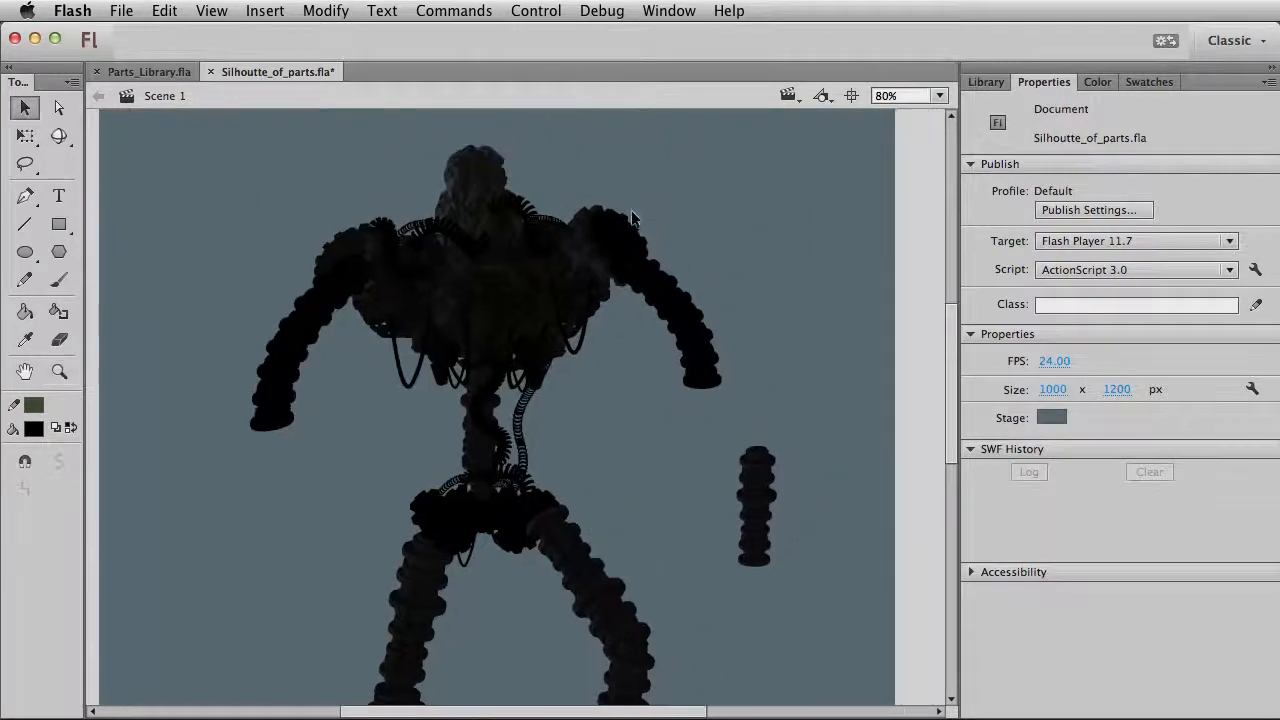
drag(630, 247, 657, 528)
Copy the hip gear to the right knee, shrink and rotate it, and set two gears side by side on the joint.
drag(533, 431, 623, 567)
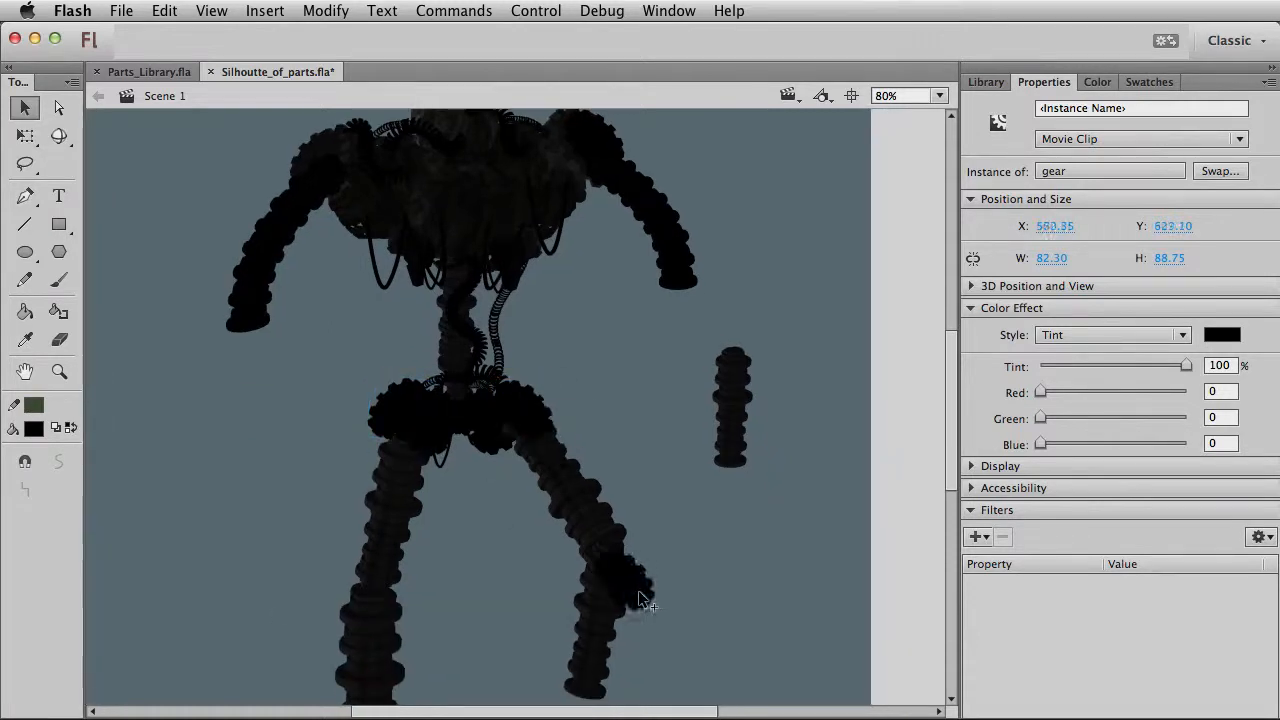
key(q)
mouse_move(655, 524)
mouse_down()
mouse_move(697, 557)
mouse_move(562, 588)
mouse_move(601, 588)
mouse_move(652, 511)
mouse_up()
key(v)
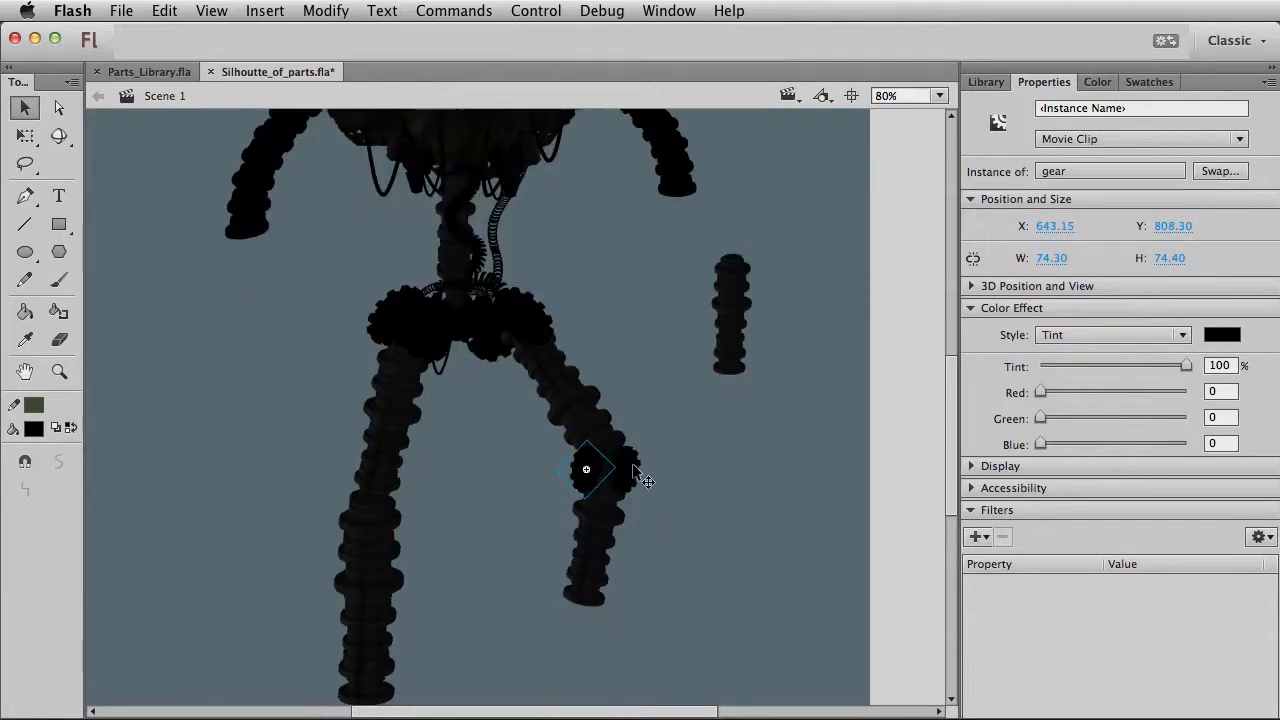
Copy both right knee gears onto the left knee, enlarge them slightly and space them apart across the joint.
shift+click(633, 467)
key(super+c)
key(super+v)
drag(511, 425, 351, 559)
key(q)
drag(410, 518, 424, 507)
key(v)
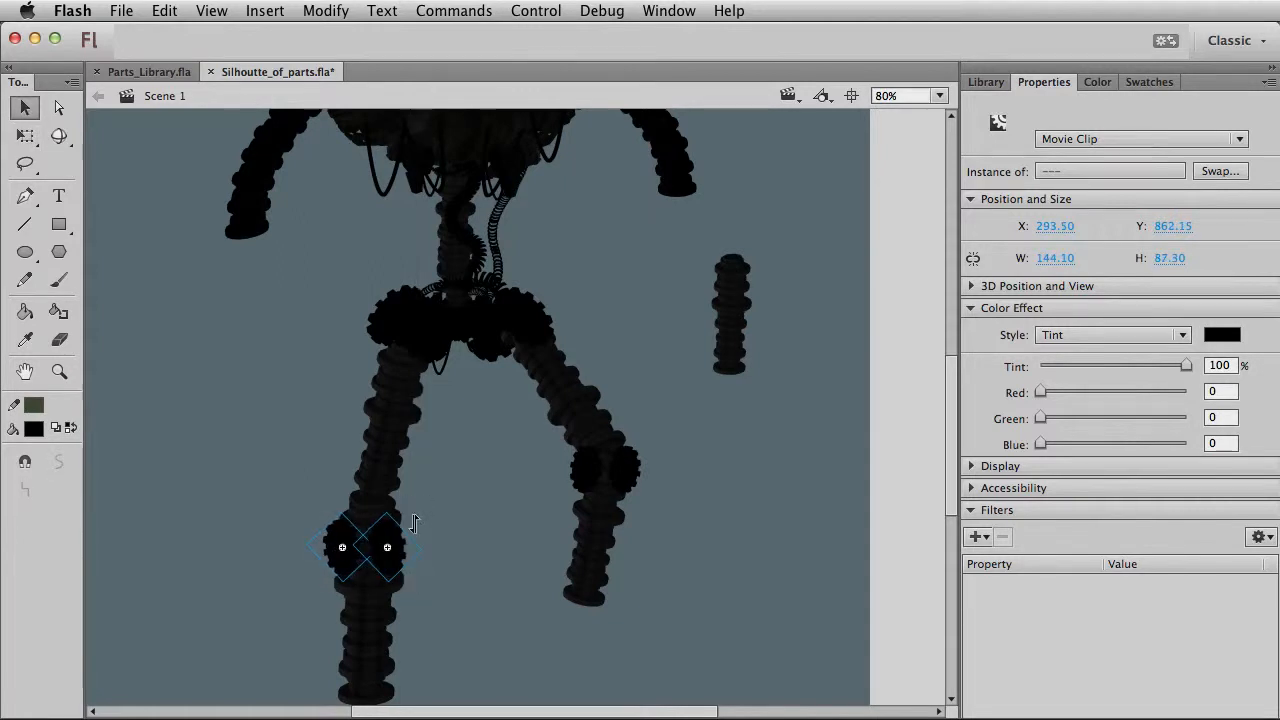
click(438, 546)
drag(400, 543, 412, 544)
click(537, 488)
drag(489, 631, 465, 703)
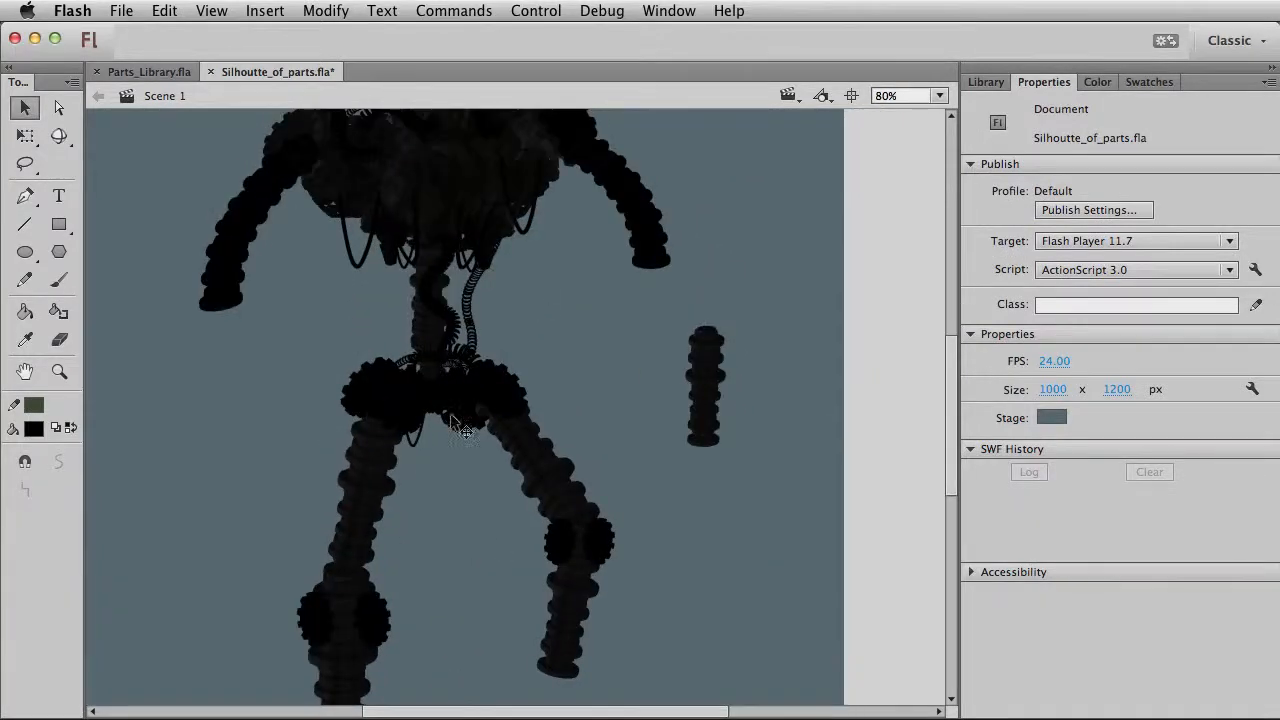
Copy the thick coiled cable beside the spine, rotate and shrink the copy, and place it along the right thigh's inner edge.
click(456, 316)
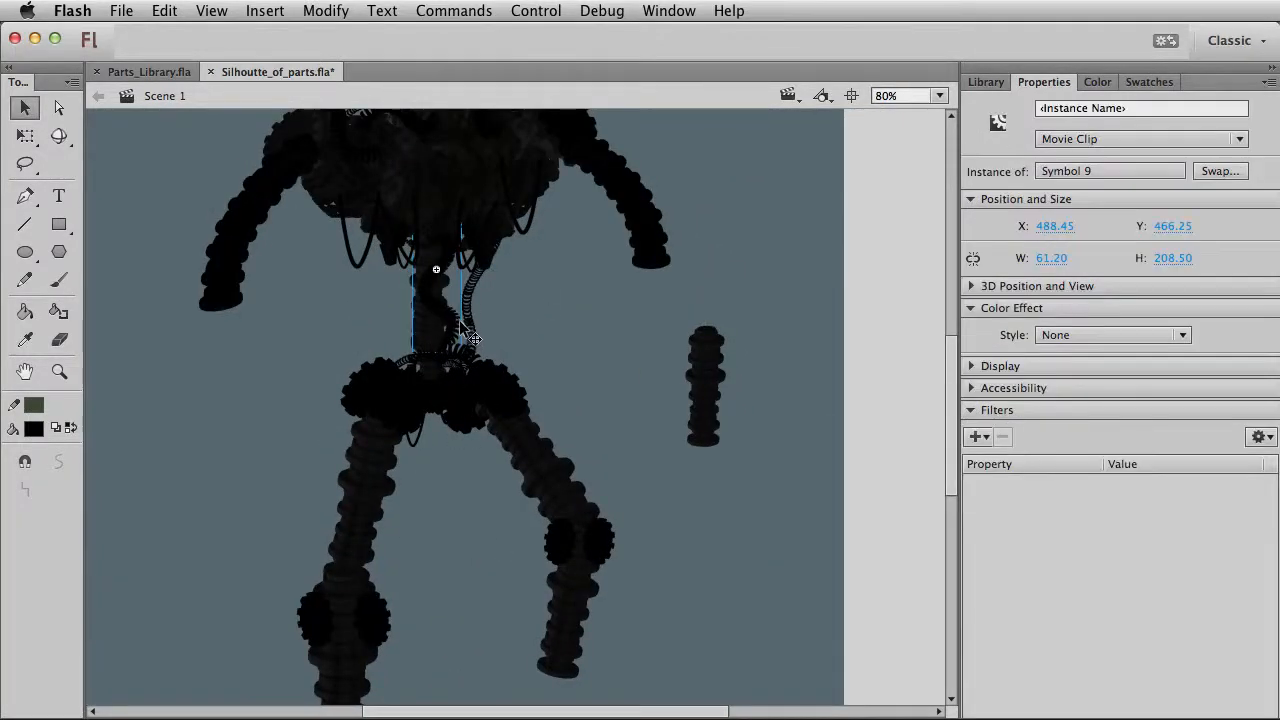
click(469, 334)
click(457, 317)
key(super+c)
key(super+v)
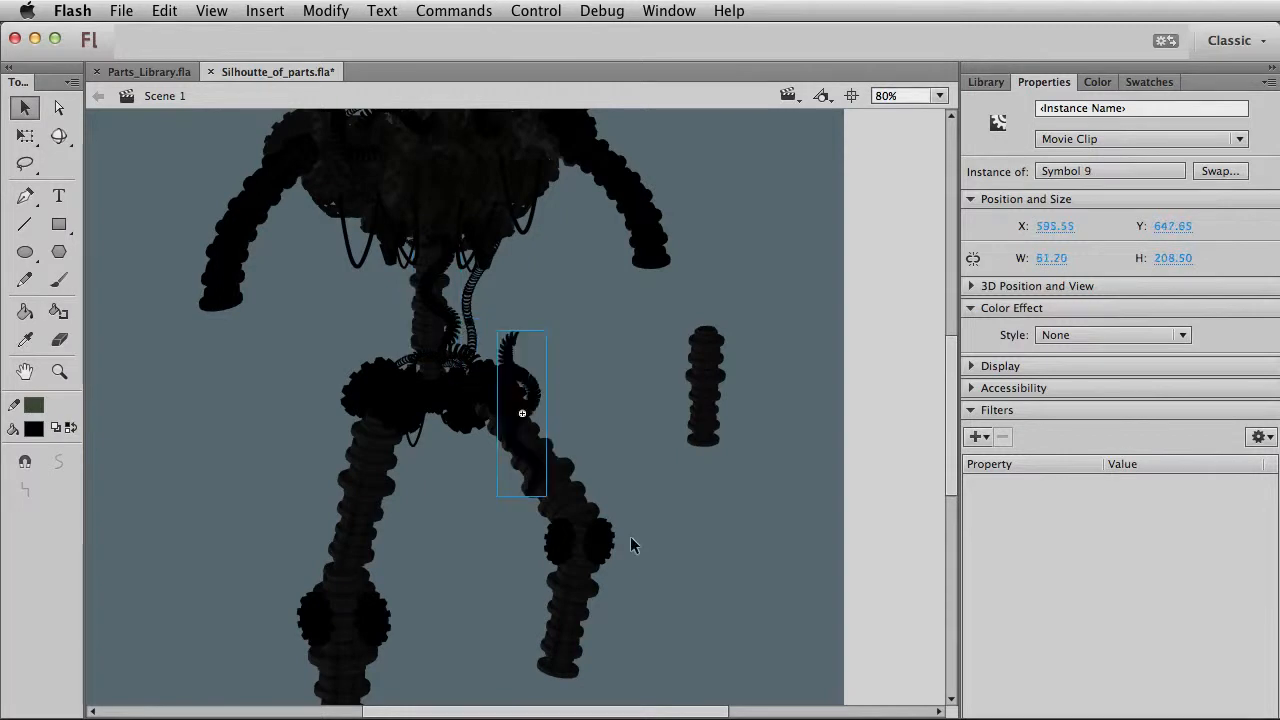
drag(532, 386, 593, 448)
key(q)
key(v)
mouse_move(614, 588)
mouse_down()
mouse_move(508, 542)
mouse_move(535, 530)
mouse_move(598, 573)
mouse_up()
key(q)
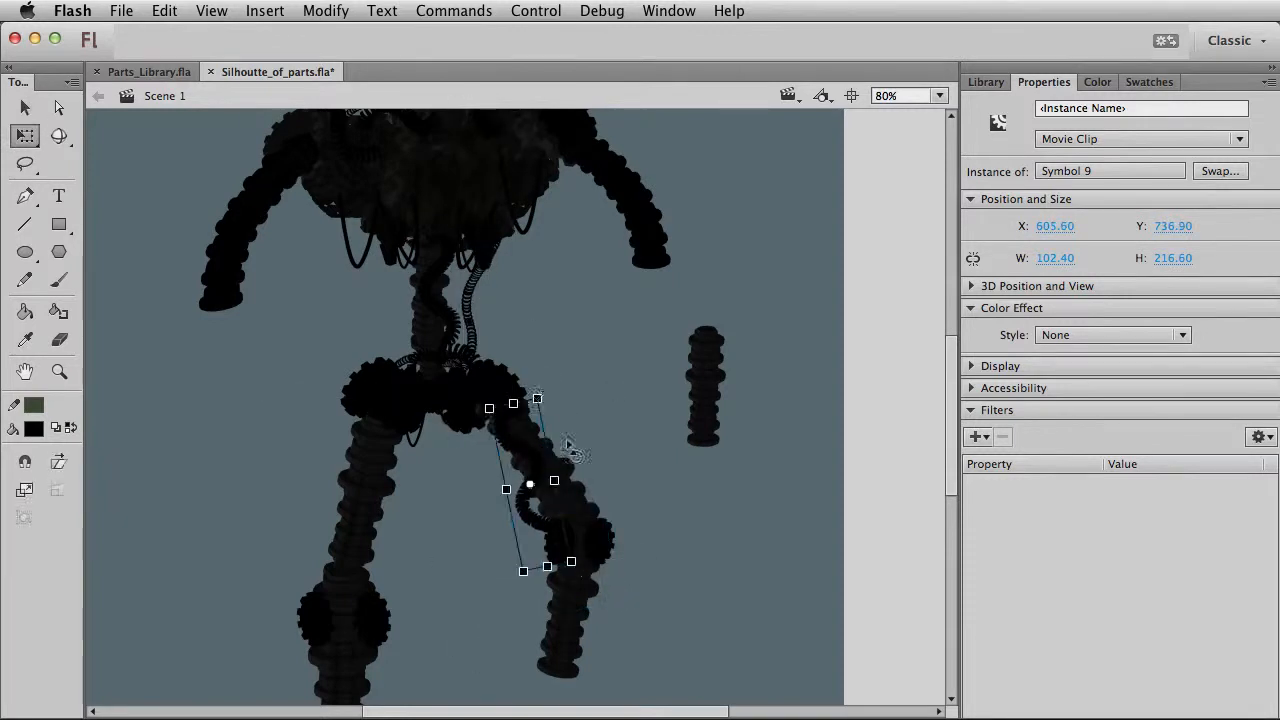
drag(538, 398, 540, 428)
key(v)
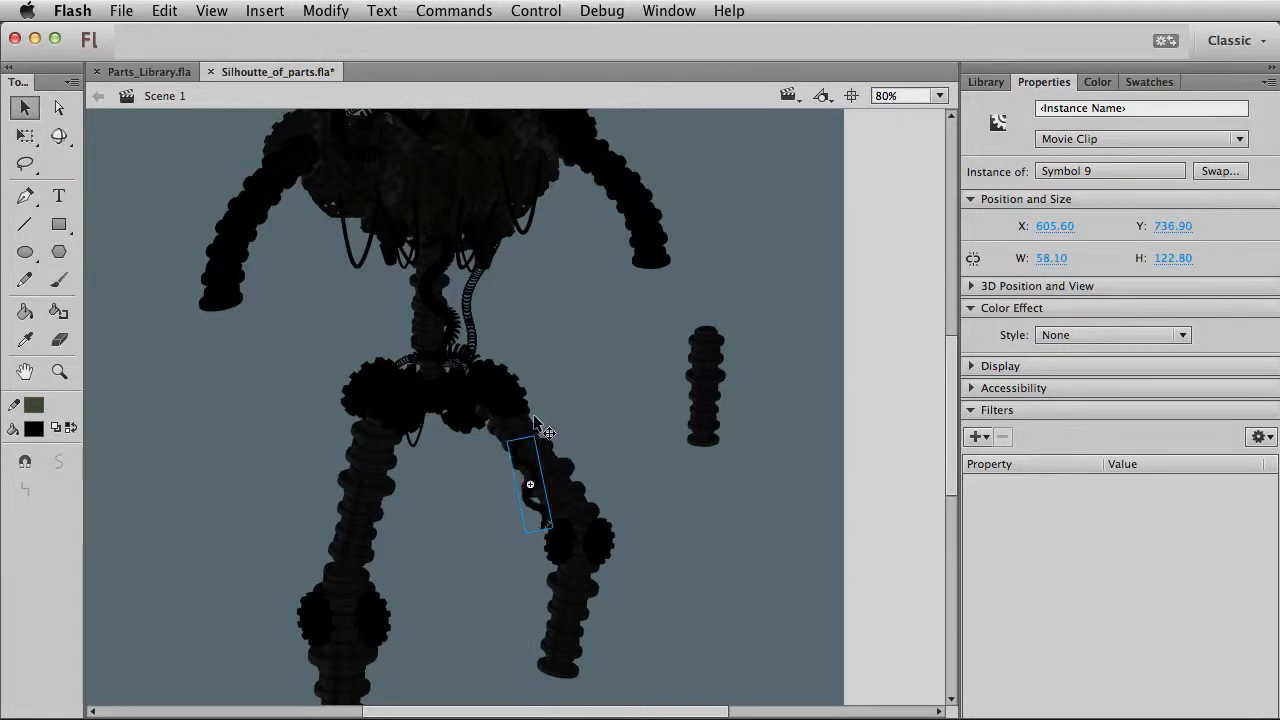
Paste another coiled cable, shrink it and attach it along the outer edge of the right lower leg below the knee.
key(super+v)
drag(522, 405, 642, 556)
key(q)
key(v)
click(726, 588)
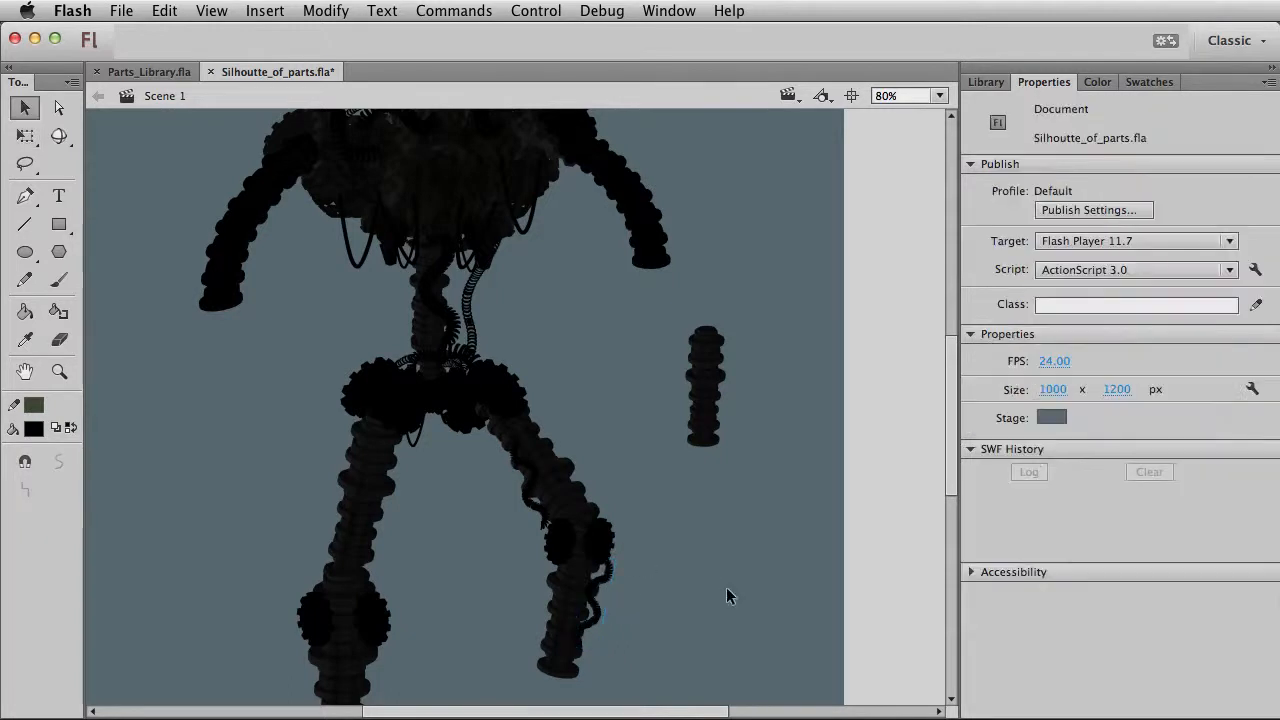
Copy the left shoulder gear down to the lower end of the left arm.
drag(586, 444, 632, 580)
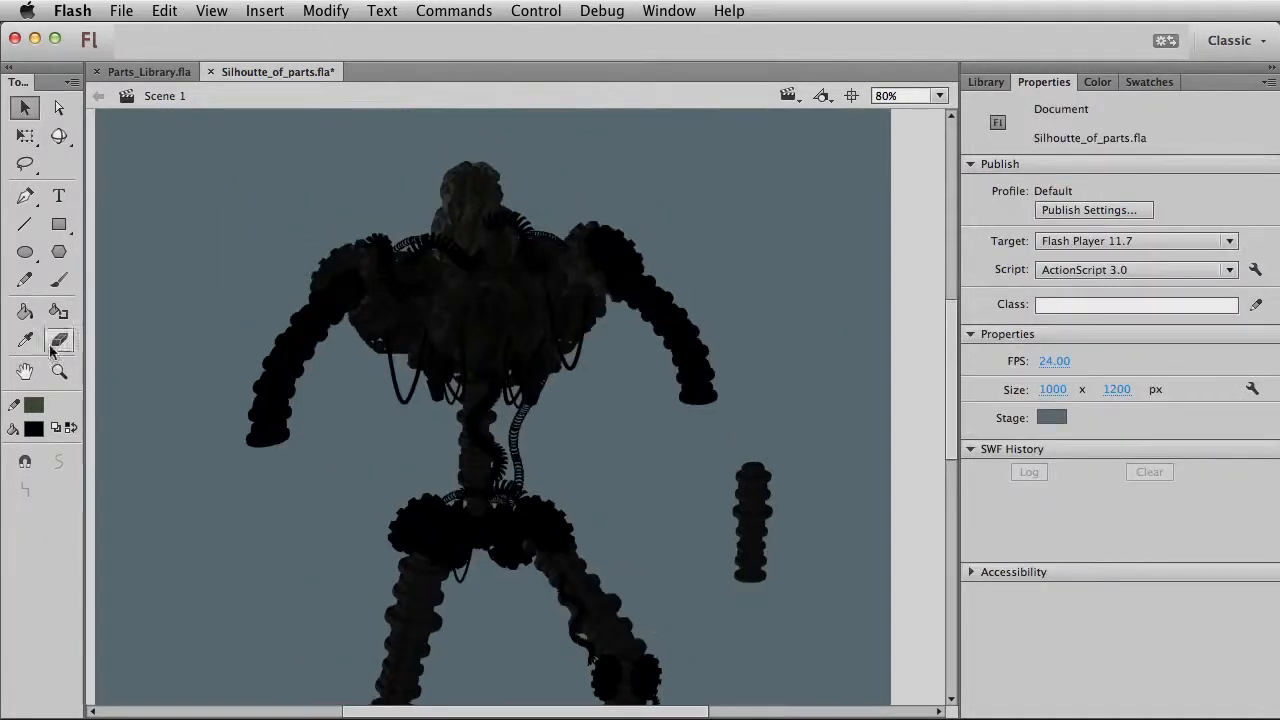
click(60, 371)
drag(197, 200, 840, 668)
drag(427, 451, 524, 551)
key(v)
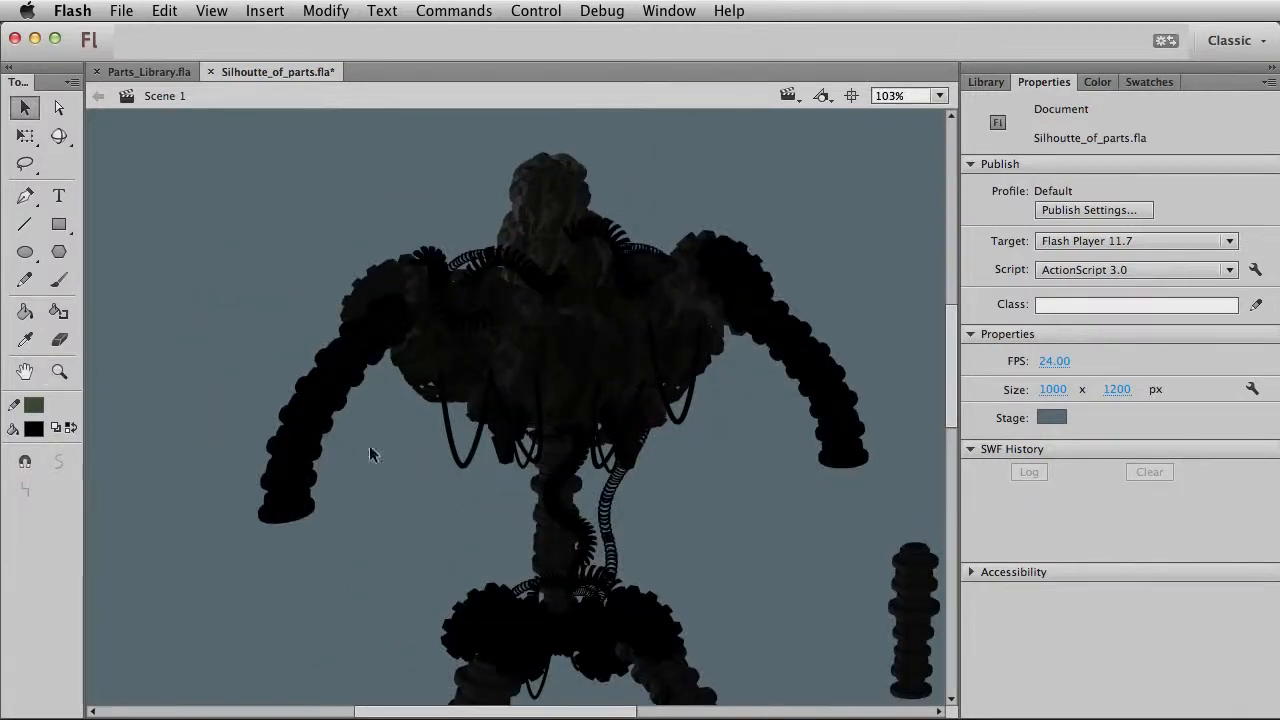
click(425, 285)
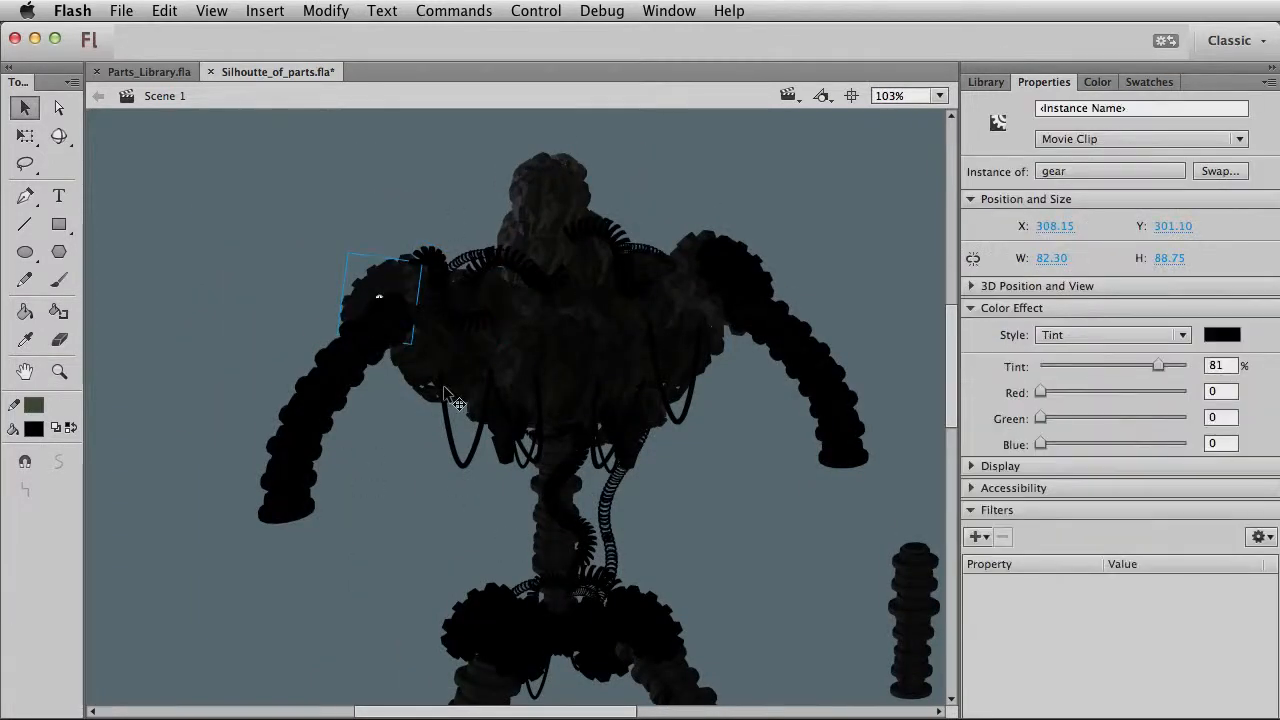
drag(357, 326, 262, 509)
click(380, 290)
drag(367, 281, 408, 420)
drag(513, 418, 330, 542)
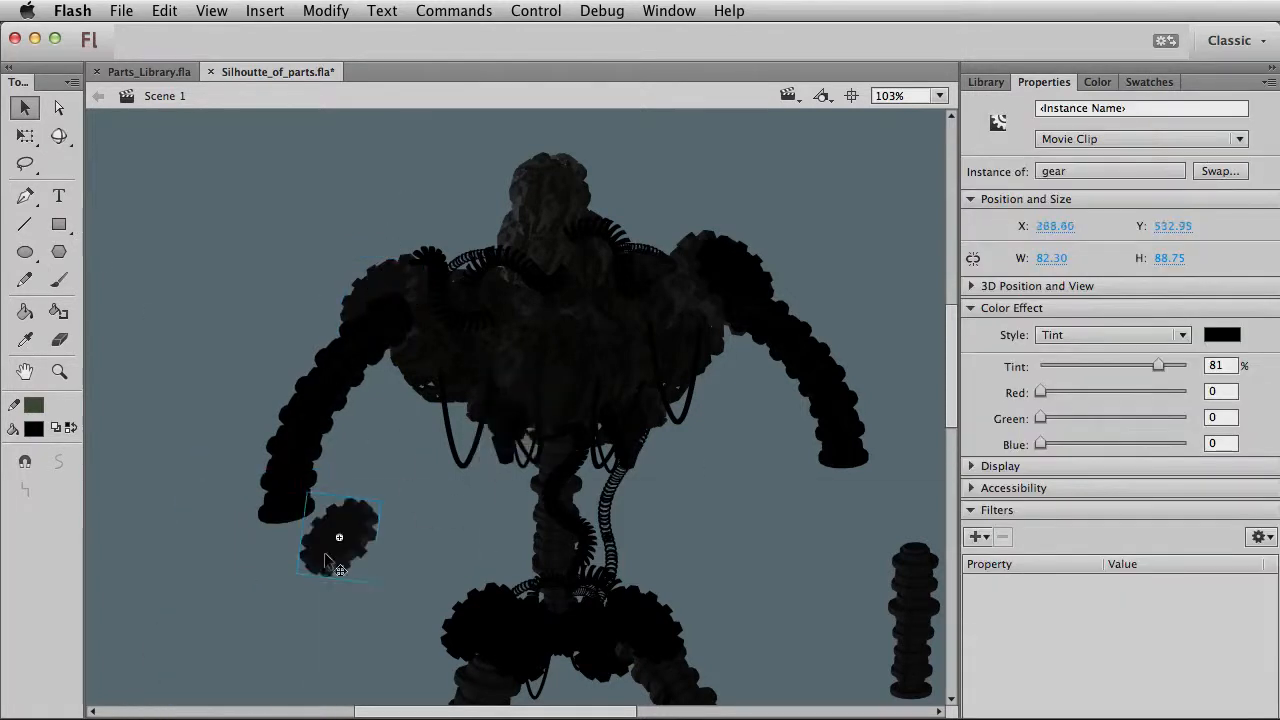
Rotate the copied gear to follow the left arm, fit it over the arm's end and pair it with a second gear as the elbow.
key(q)
drag(388, 505, 367, 486)
key(v)
drag(346, 533, 300, 514)
key(alt+shift+Down)
shift+click(277, 525)
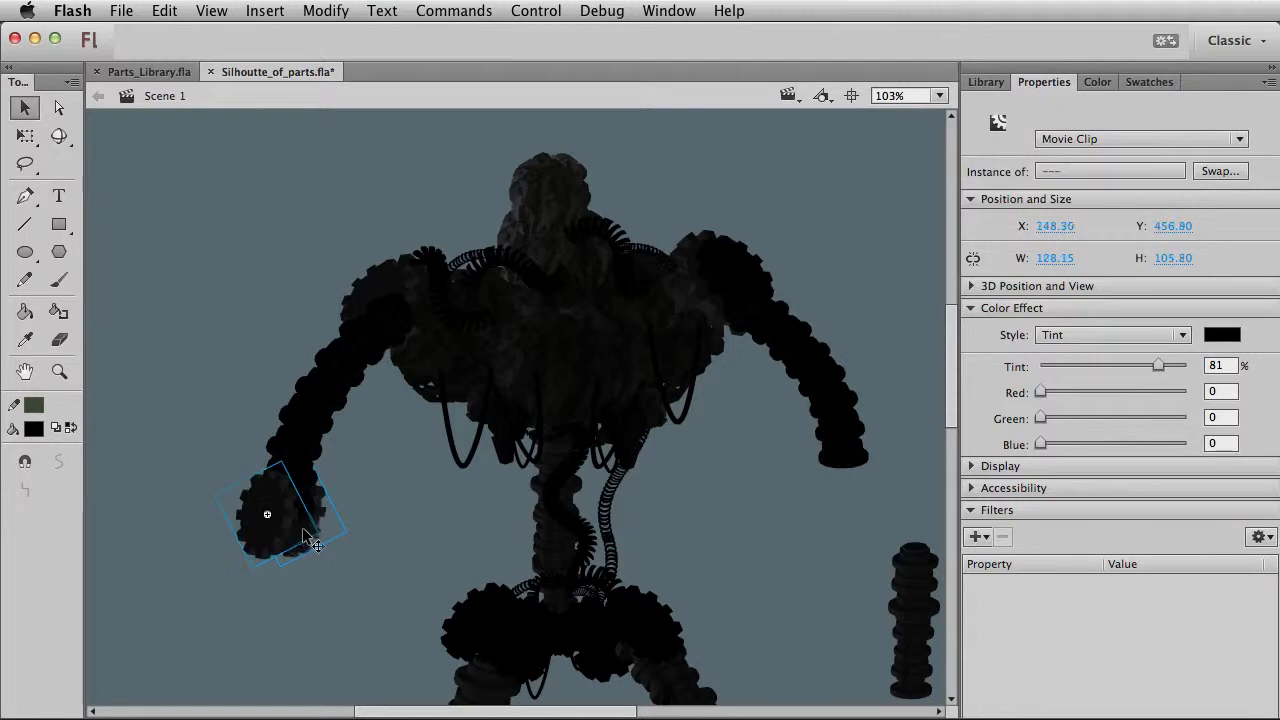
Copy the two left elbow gears onto the right arm's lower end and scale the pair down slightly.
key(super+c)
key(super+v)
drag(558, 411, 883, 473)
drag(757, 538, 559, 520)
key(q)
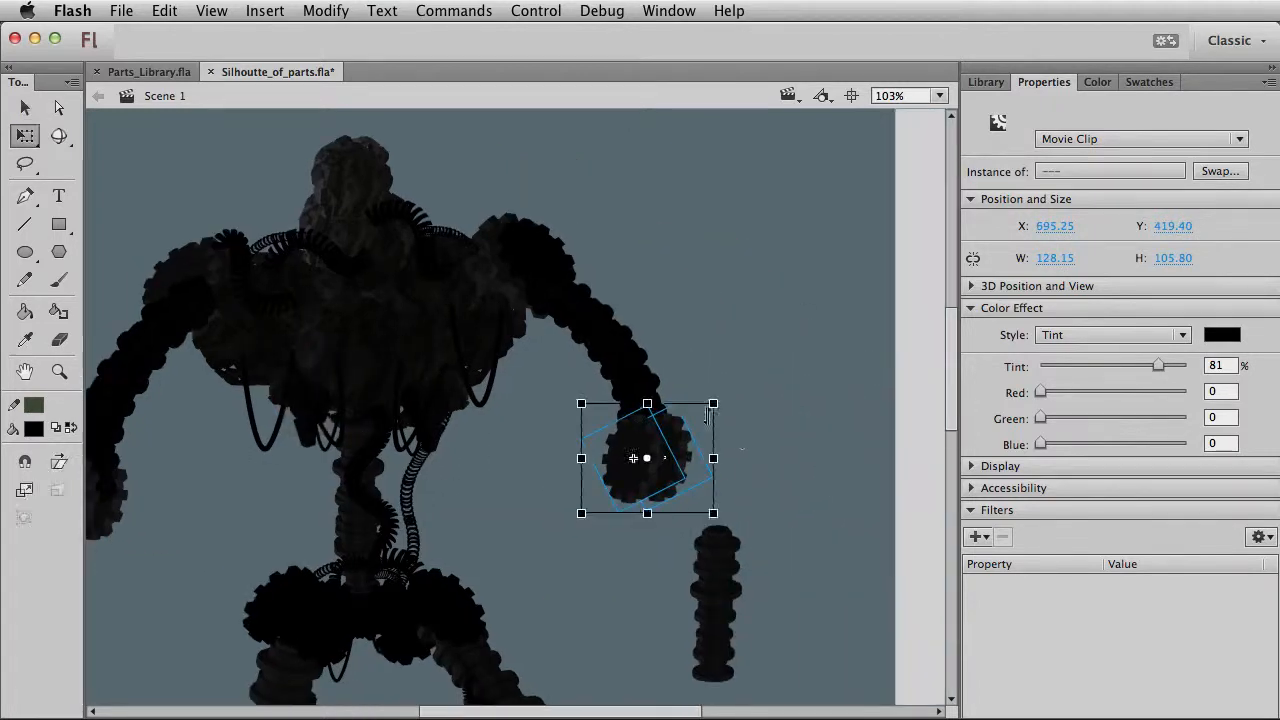
mouse_move(692, 407)
mouse_down()
mouse_move(668, 406)
mouse_move(681, 406)
mouse_up()
drag(725, 515, 716, 508)
key(v)
Move the loose column beneath the left elbow gears as a forearm, tilt it slightly and enlarge it.
drag(727, 586, 764, 545)
click(755, 540)
key(q)
drag(806, 612, 830, 628)
drag(812, 527, 198, 512)
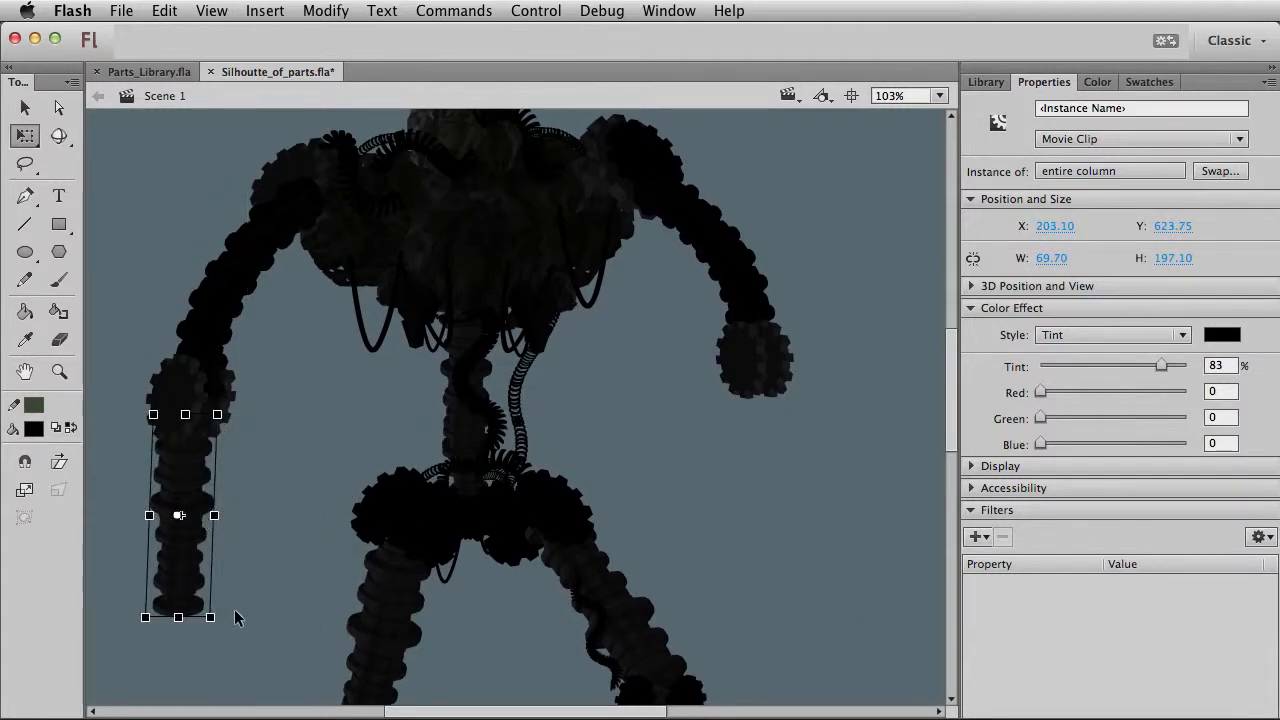
drag(211, 619, 219, 633)
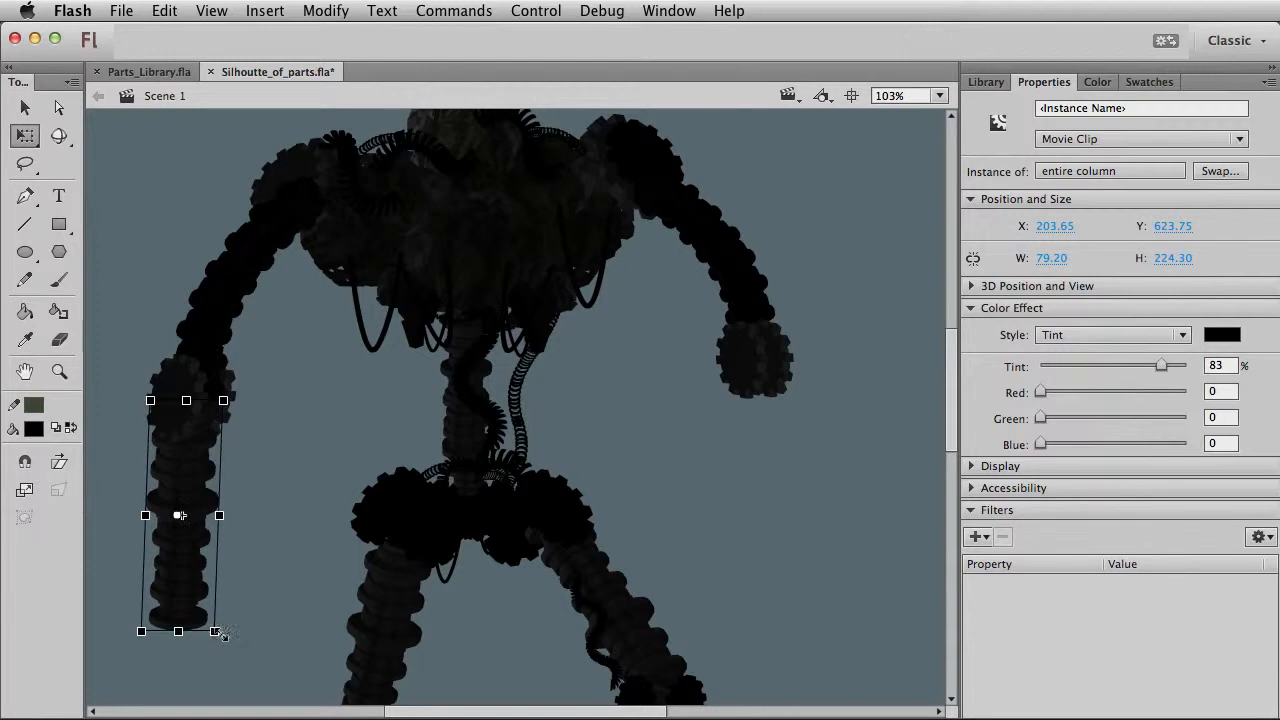
click(261, 608)
Copy the left forearm column to the right elbow and rotate the copy so its lower end swings outward.
drag(170, 549, 770, 527)
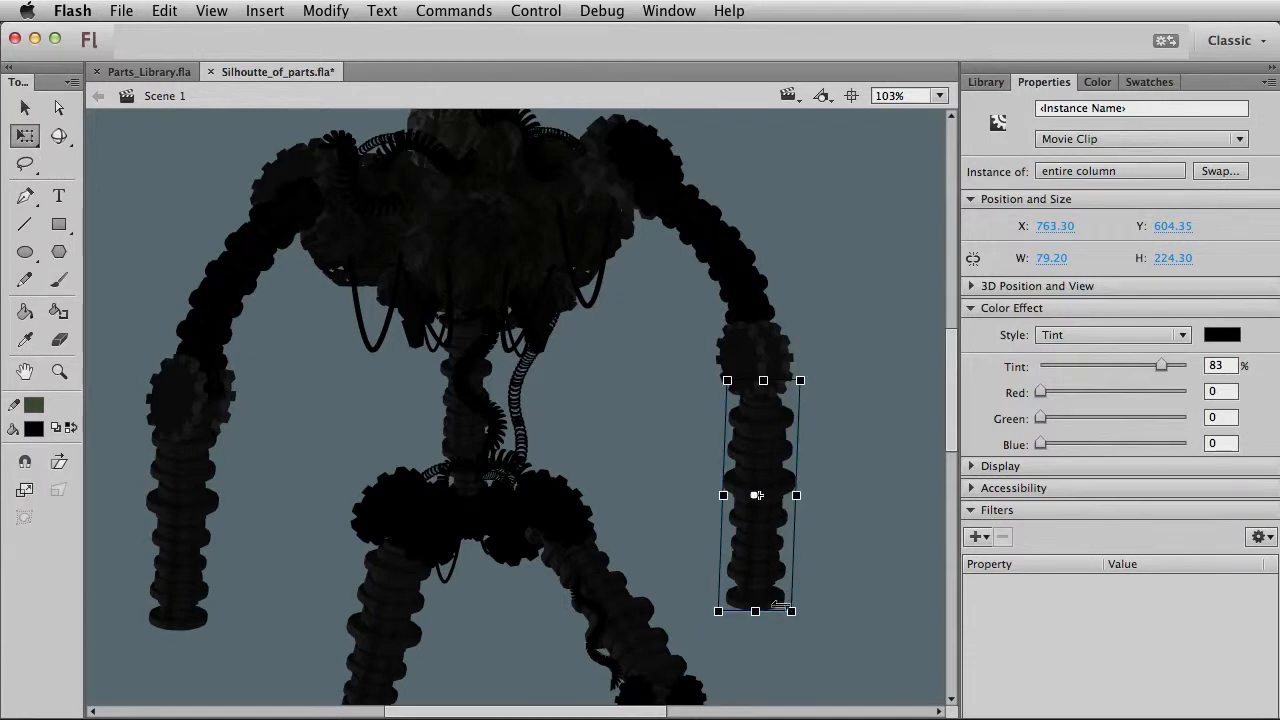
mouse_move(805, 627)
mouse_down()
mouse_move(846, 611)
mouse_move(818, 606)
mouse_up()
drag(757, 495, 796, 446)
key(v)
Select both right elbow gears, shift them over the forearm's top and rotate them to match its slant.
click(888, 411)
drag(648, 290, 912, 432)
key(q)
drag(834, 409, 829, 420)
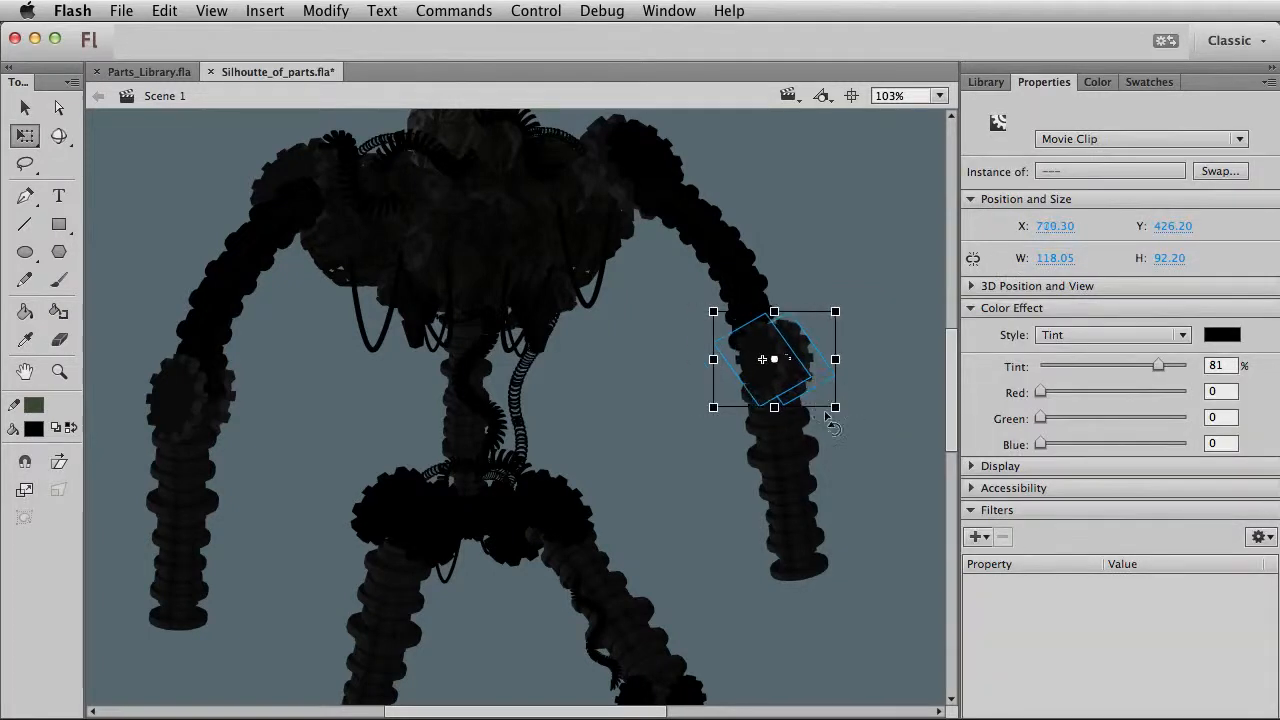
Rotate the right upper arm slightly outward to meet the elbow, then straighten the right forearm and nudge it left.
click(764, 322)
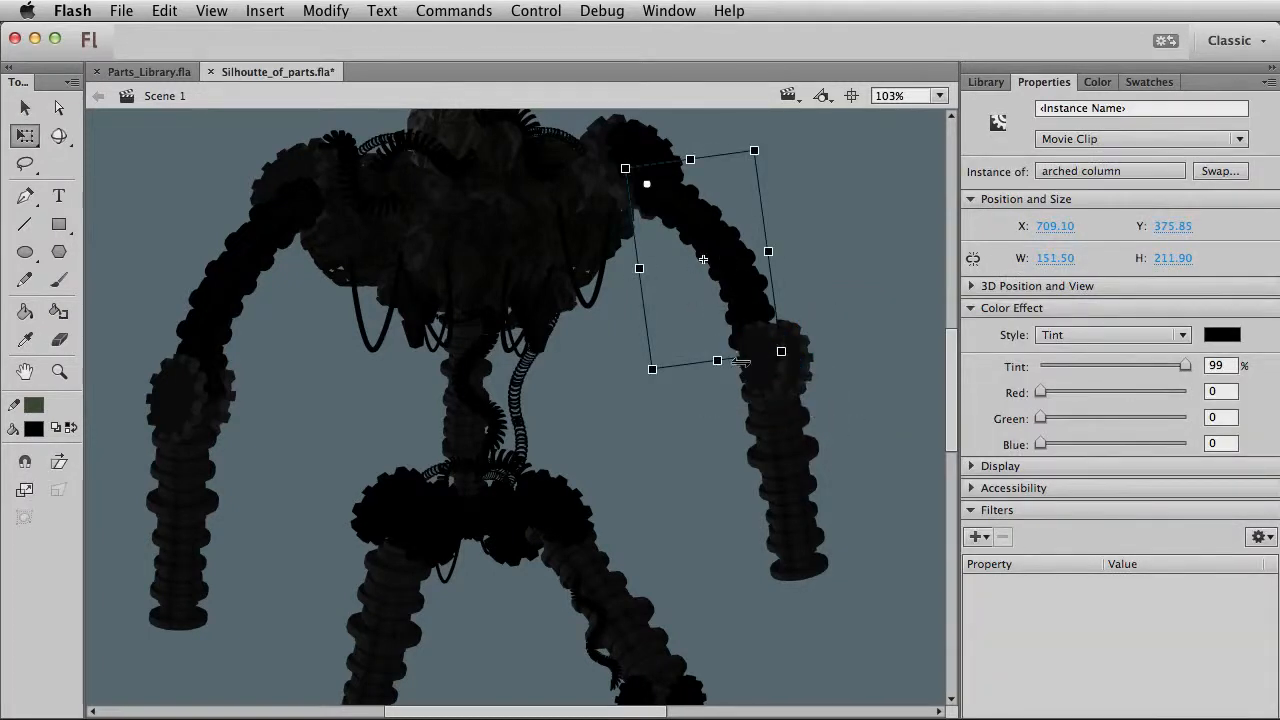
click(779, 466)
drag(828, 571, 808, 556)
key(v)
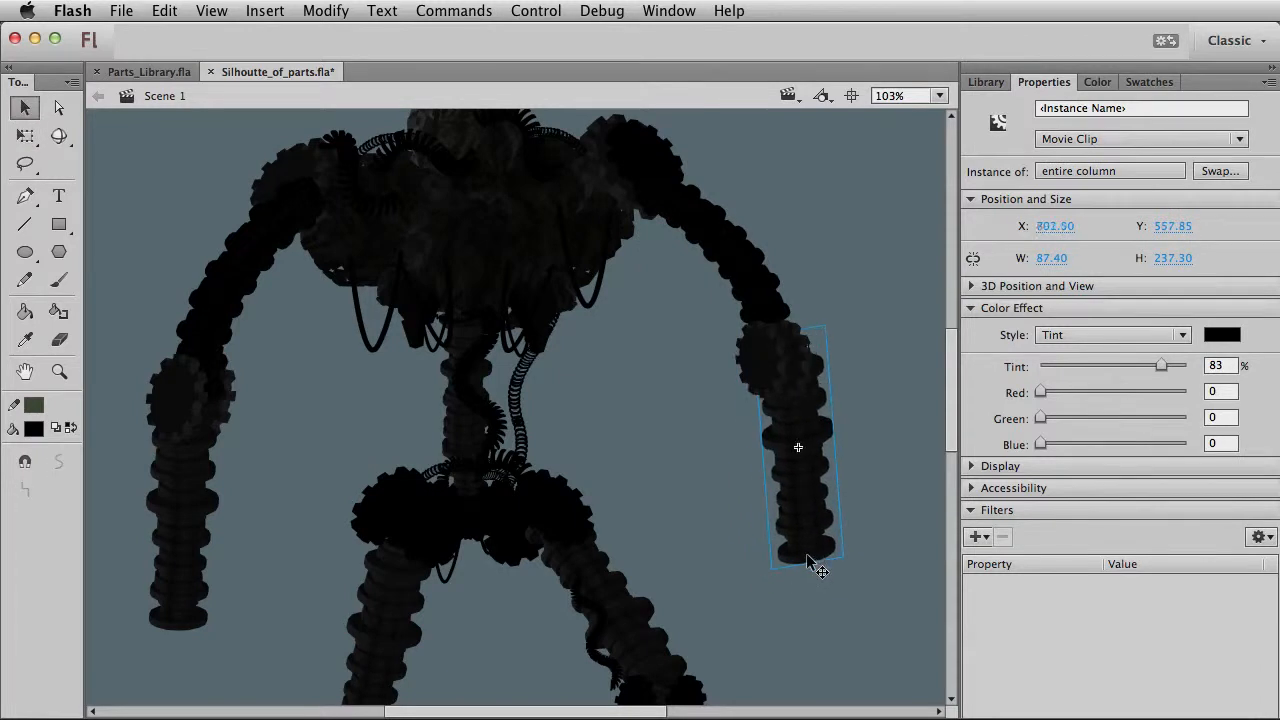
key(shift+Left)
click(870, 450)
Copy two dark debris speckle clusters from Parts_Library.fla and paste them into Silhoutte_of_parts.fla.
key(super+1)
key(space)
drag(578, 376, 520, 440)
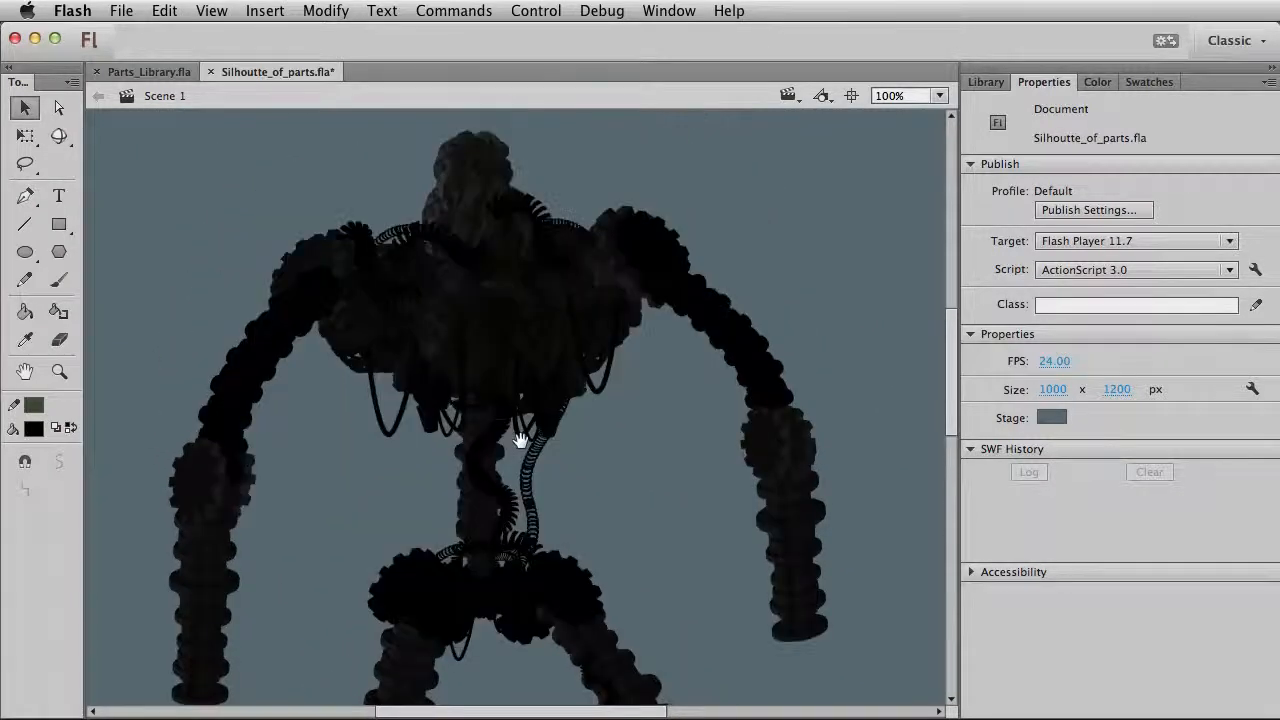
click(150, 72)
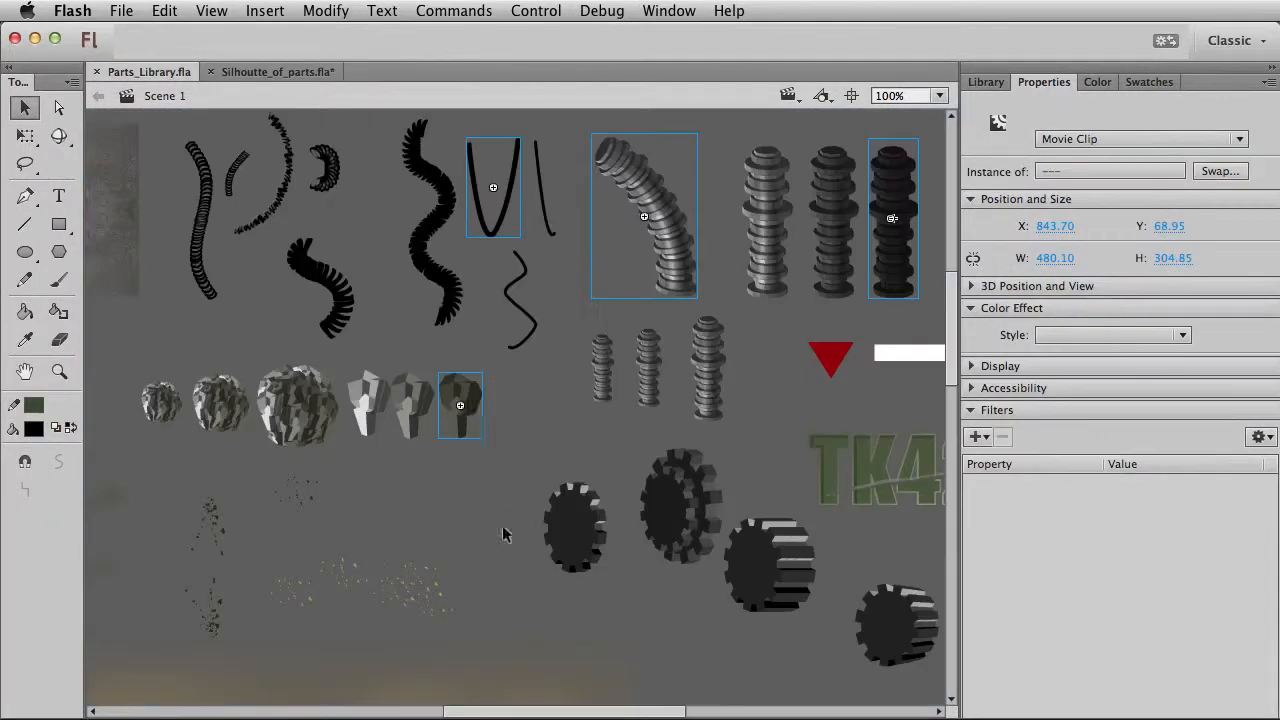
click(221, 529)
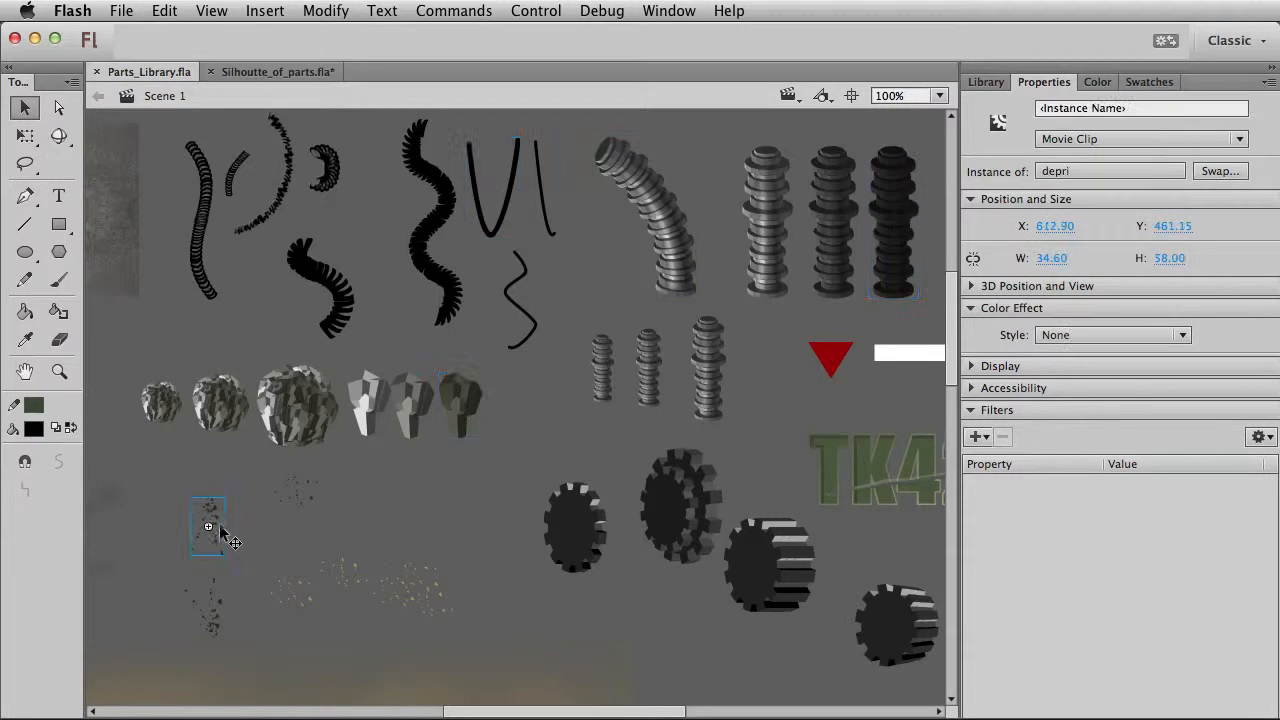
shift+click(293, 490)
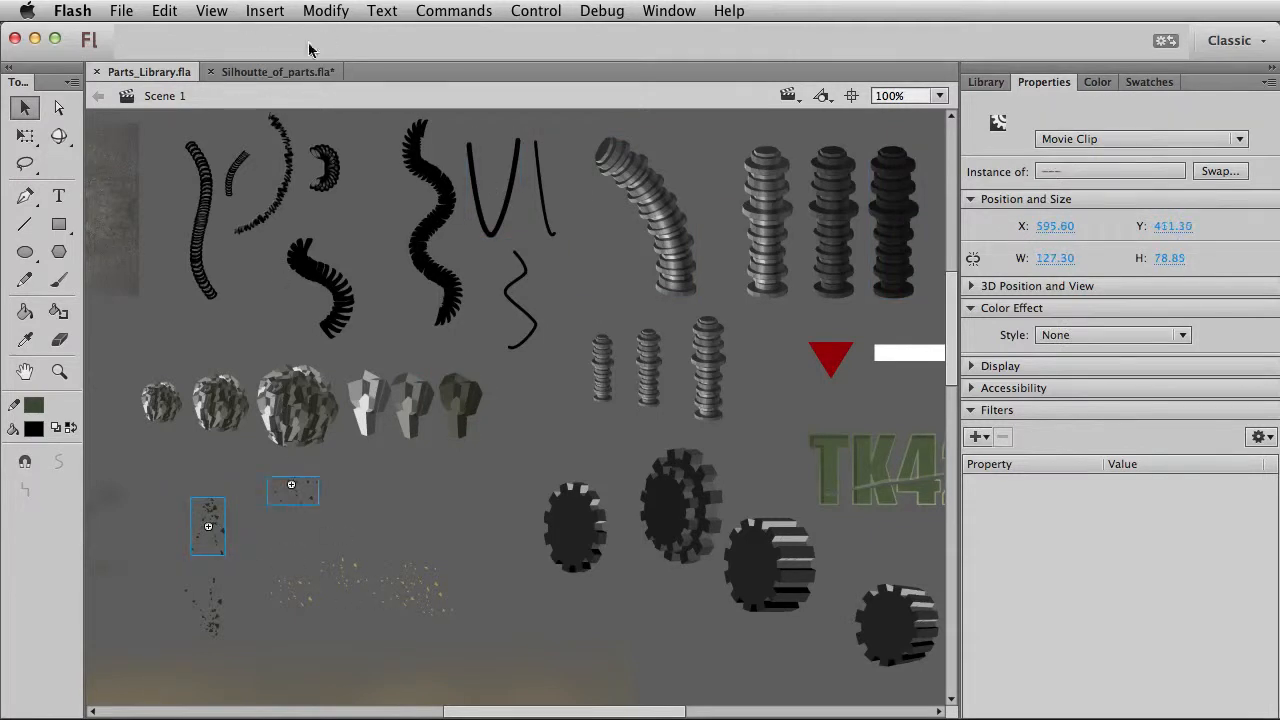
click(278, 72)
key(ctrl+v)
Apply a tint to the two debris clusters and place them below the left armpit and the chest's lower edge.
click(1053, 338)
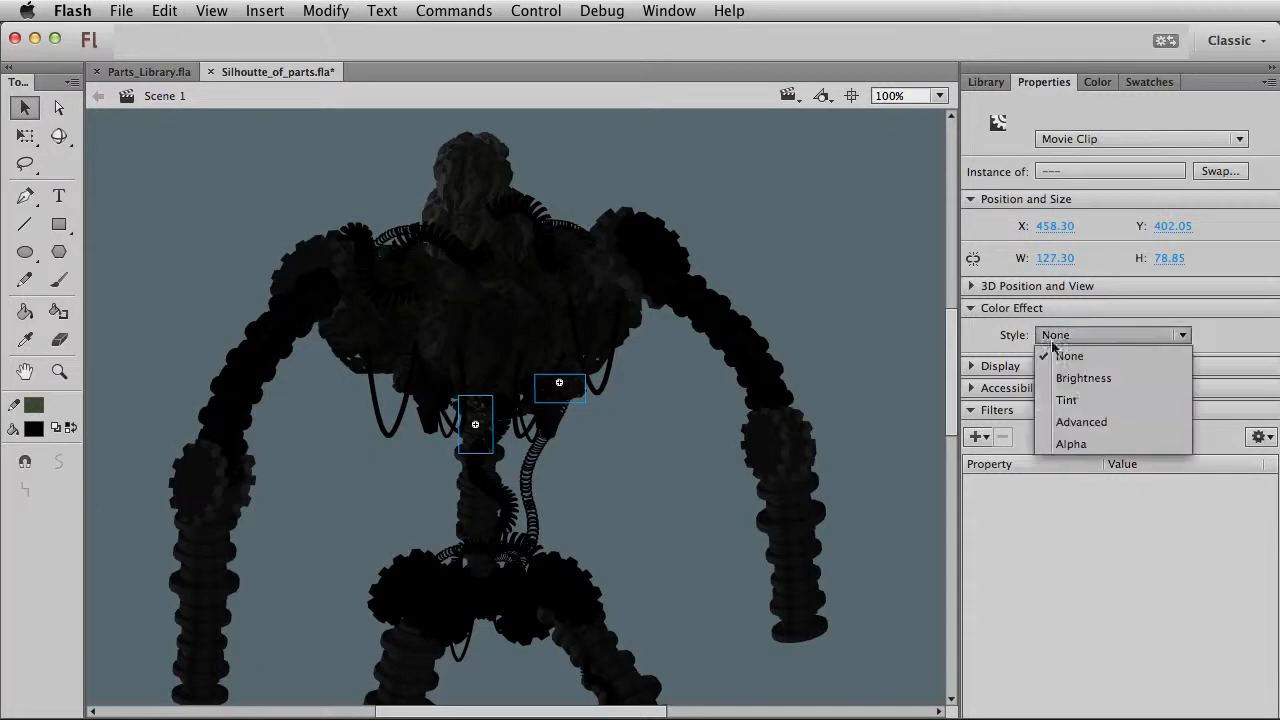
click(1067, 399)
drag(557, 387, 308, 360)
click(631, 488)
Paste another debris cluster, move it beside the left forearm's lower end and tint it black at 83%.
key(super+v)
click(320, 435)
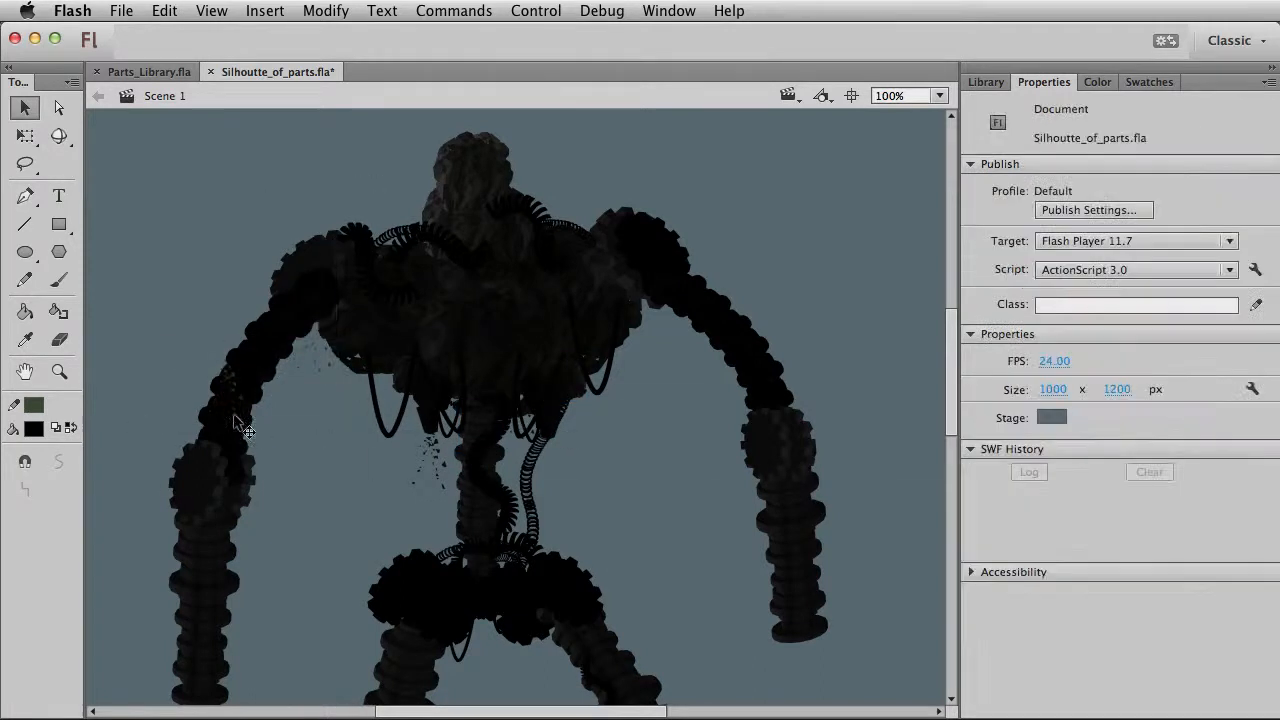
click(243, 421)
drag(235, 388, 243, 525)
click(1143, 334)
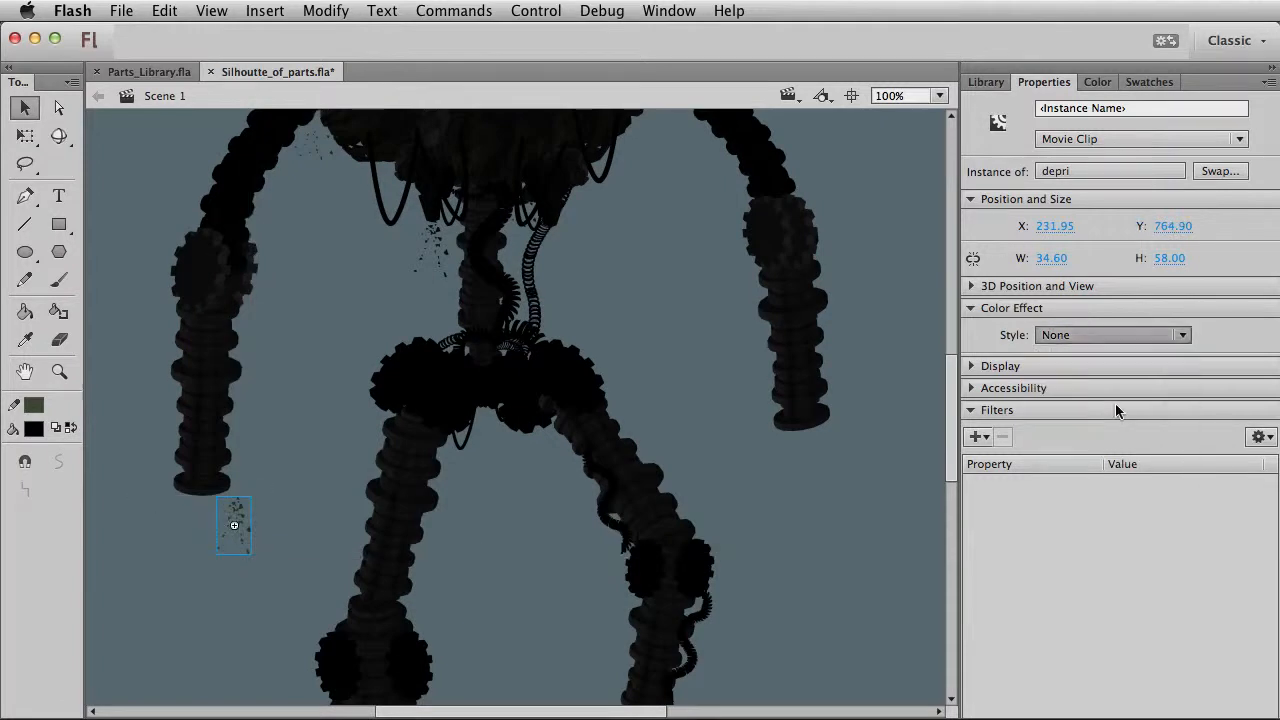
click(1118, 402)
click(300, 508)
Copy the left forearm's debris cluster to the inner side of the right knee and rotate the copy slightly.
click(240, 517)
drag(240, 517, 625, 577)
click(794, 483)
drag(695, 520, 695, 680)
drag(657, 602, 604, 421)
click(585, 562)
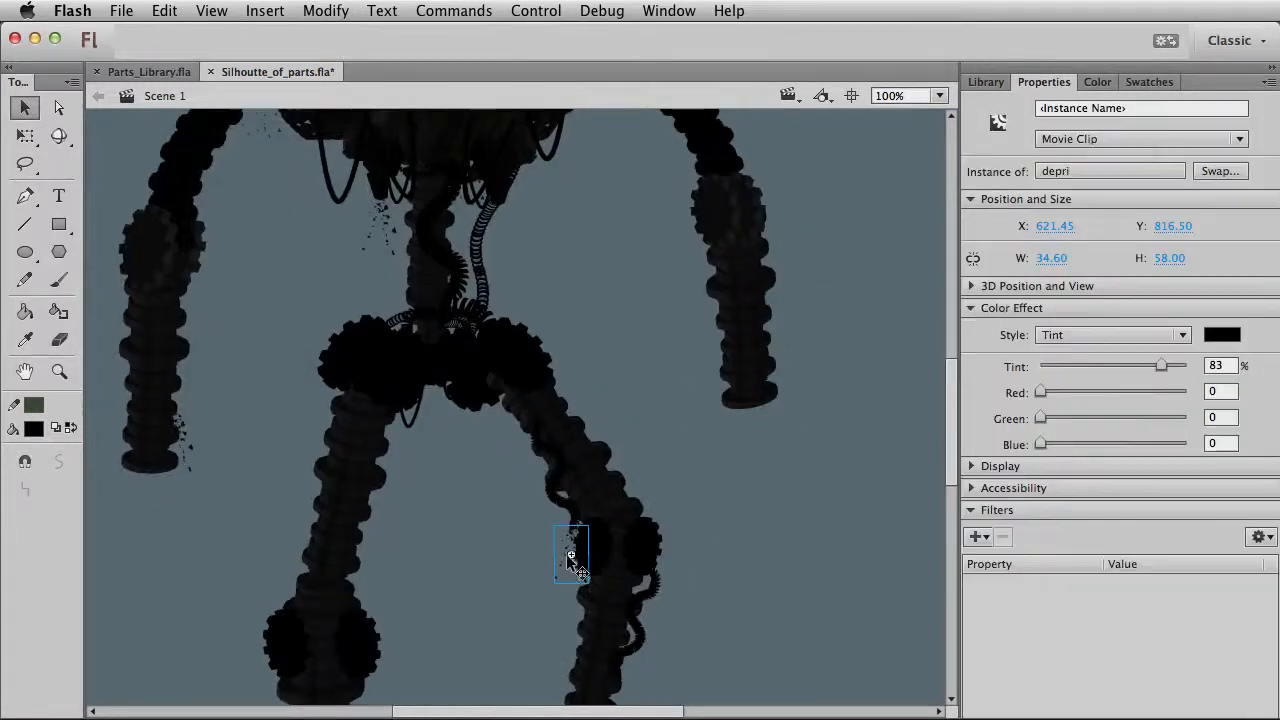
key(q)
drag(599, 600, 602, 603)
key(v)
Place a tinted debris cluster beneath the right shoulder, between the chest and the upper arm.
drag(568, 553, 616, 280)
key(q)
key(v)
scroll(630, 333, up, 2)
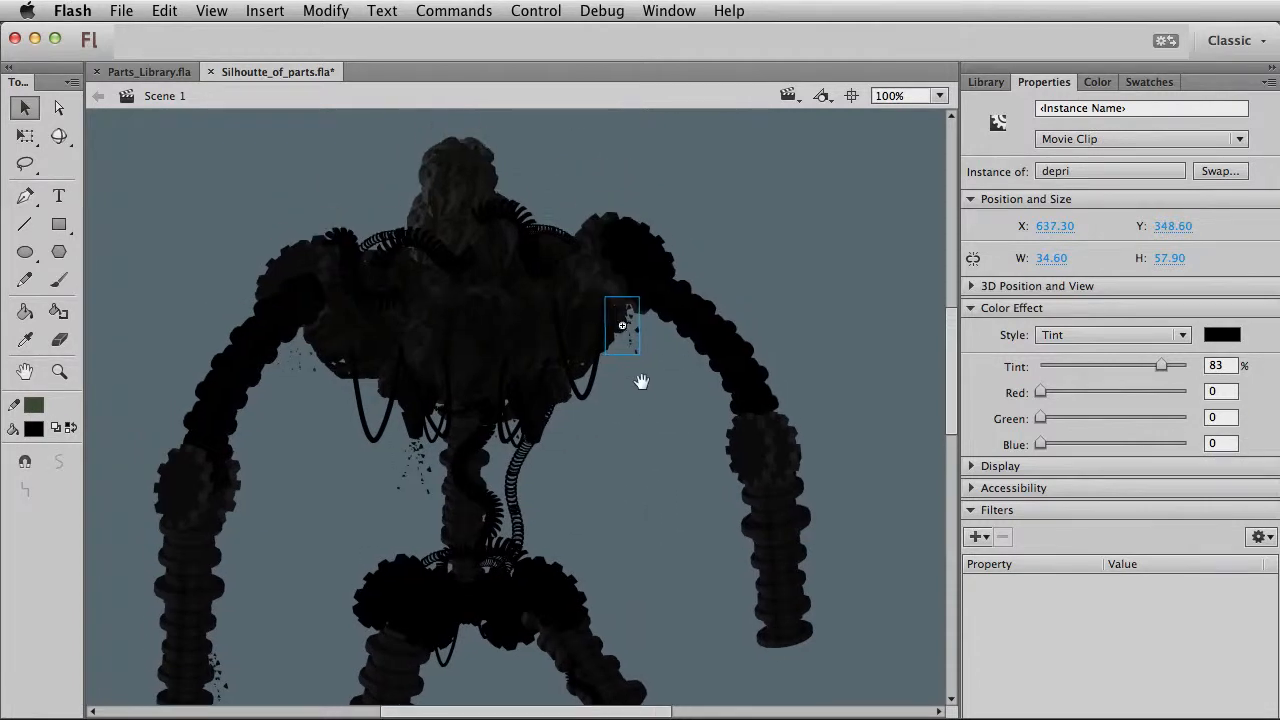
click(560, 527)
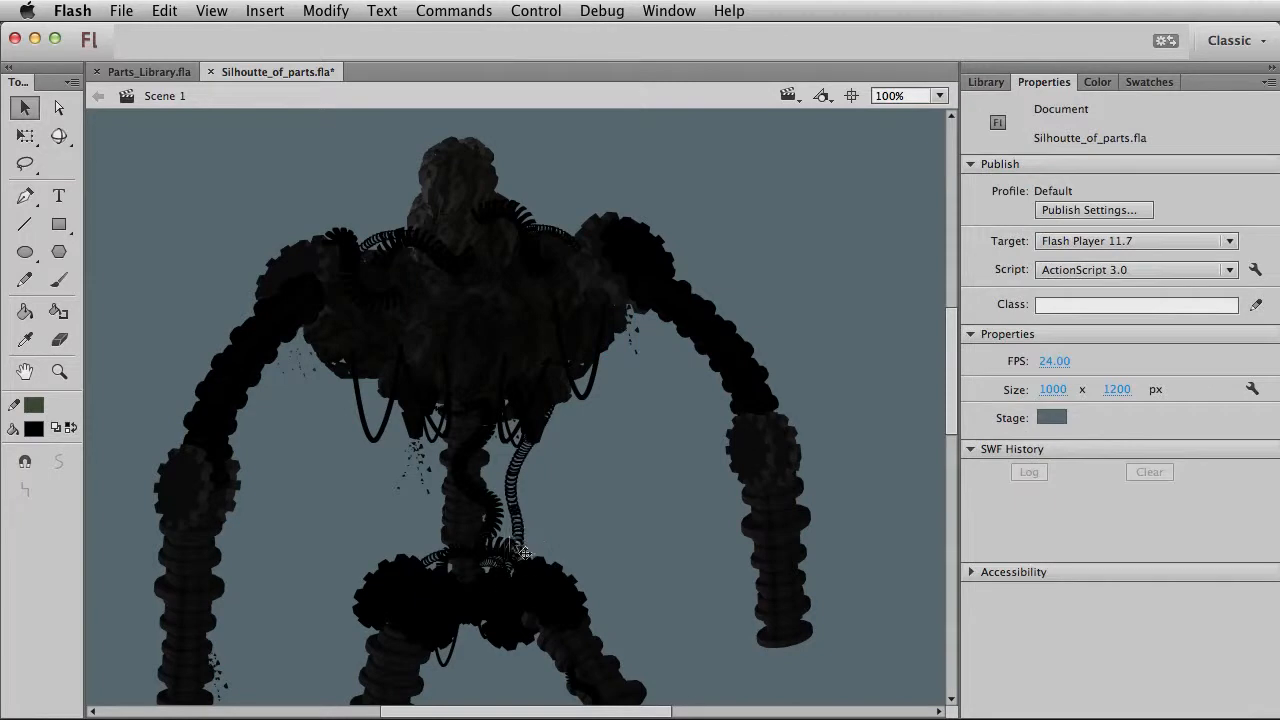
Copy the ribbed hose beside the waist to the left and right armpits, rotating the copies to bridge chest and arm.
click(509, 517)
click(515, 475)
drag(527, 486, 294, 398)
key(q)
key(v)
key(q)
key(v)
key(q)
Place rotated copies of the ribbed hose across the left and right elbows, joining each elbow to its forearm.
drag(373, 347, 781, 515)
key(v)
key(q)
key(v)
key(q)
key(v)
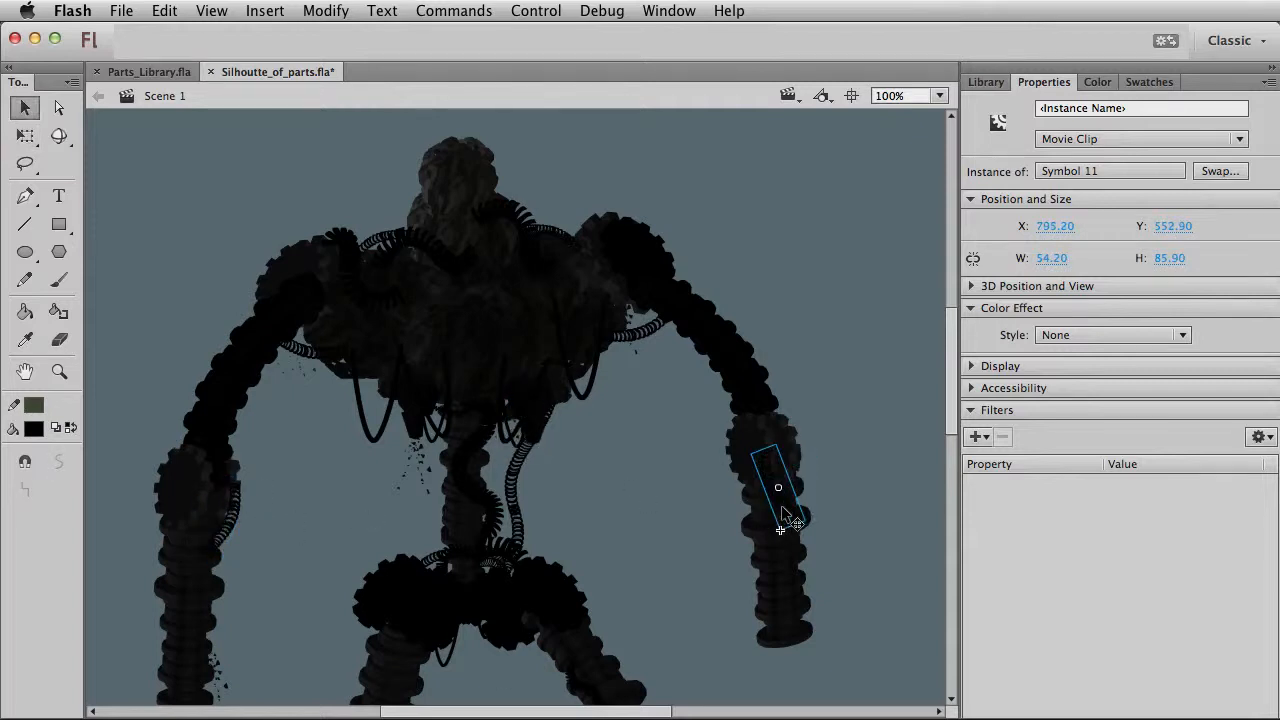
click(818, 339)
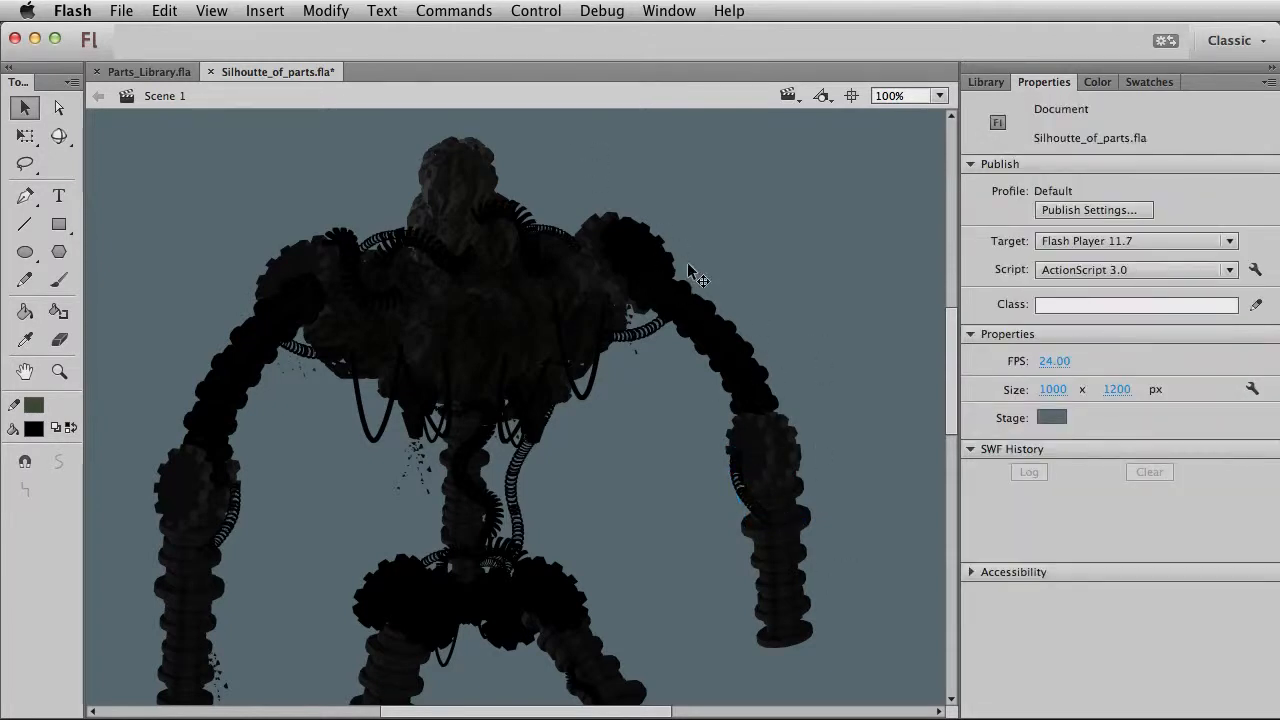
Paste a copy of the upper body's metal ball and move it onto the pelvis, behind the hoses.
drag(249, 581, 280, 317)
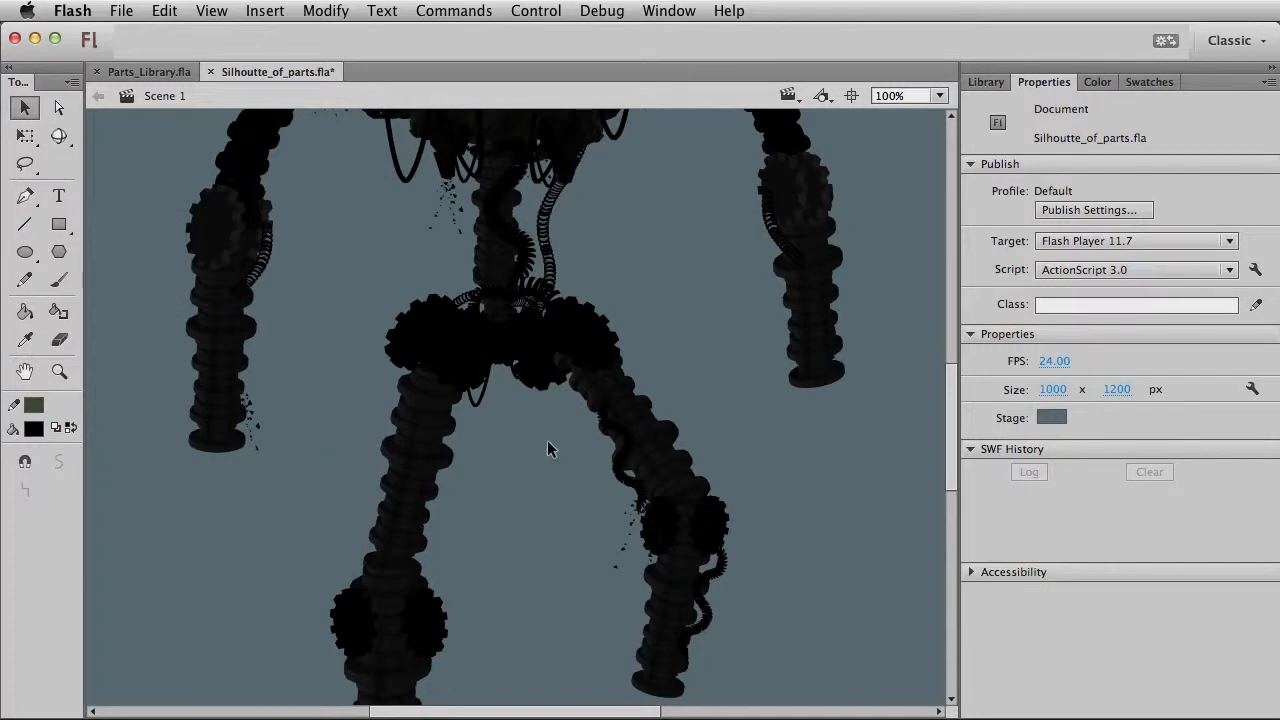
scroll(525, 485, up, 3)
scroll(530, 470, up, 5)
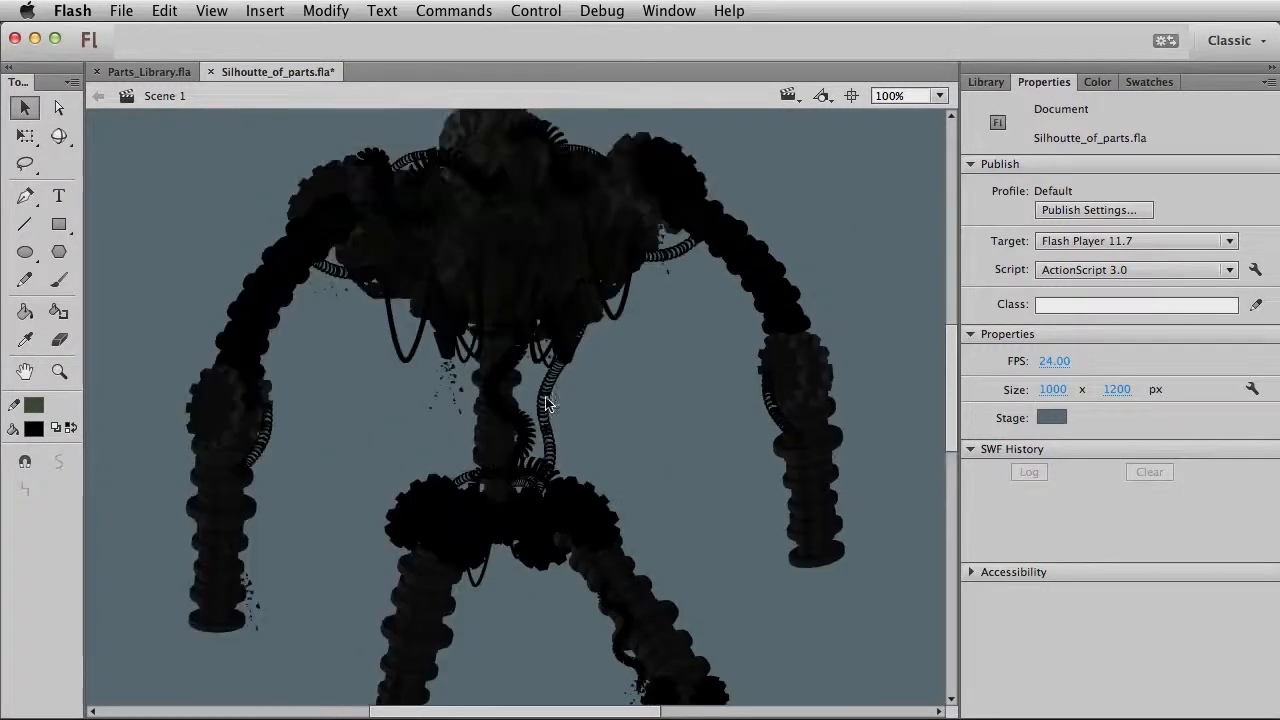
click(509, 222)
key(super+c)
key(super+v)
drag(624, 435, 586, 240)
drag(496, 256, 457, 465)
key(q)
drag(1151, 368, 1162, 368)
key(v)
key(super+Down)
key(super+Down)
key(shift+Down)
key(shift+Down)
key(shift+Down)
key(shift+Down)
key(shift+Down)
key(shift+Down)
key(super+z)
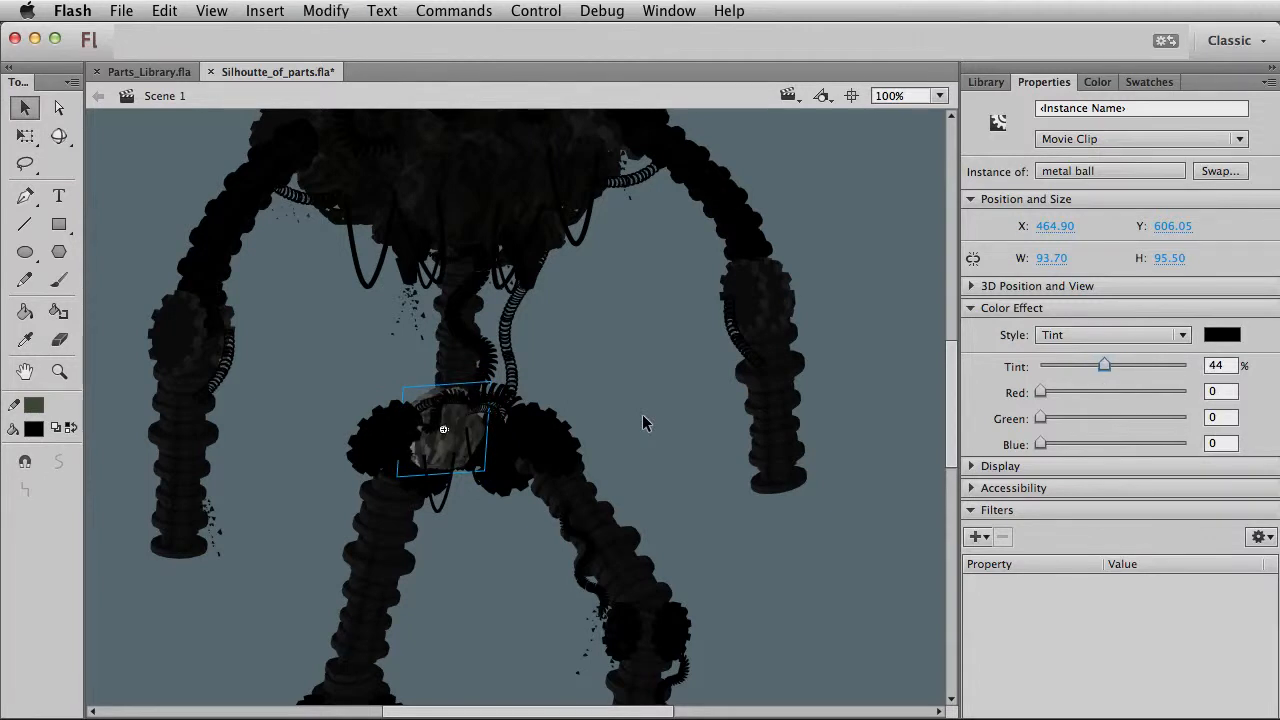
Tint the pelvis's metal ball black at 82%.
drag(1095, 369, 1155, 370)
drag(441, 428, 393, 549)
key(super+z)
key(super+z)
key(shift+Left)
key(shift+Left)
key(shift+Left)
key(shift+Left)
key(shift+Left)
key(shift+Left)
key(shift+Left)
key(shift+Left)
key(shift+Left)
key(shift+Left)
key(shift+Left)
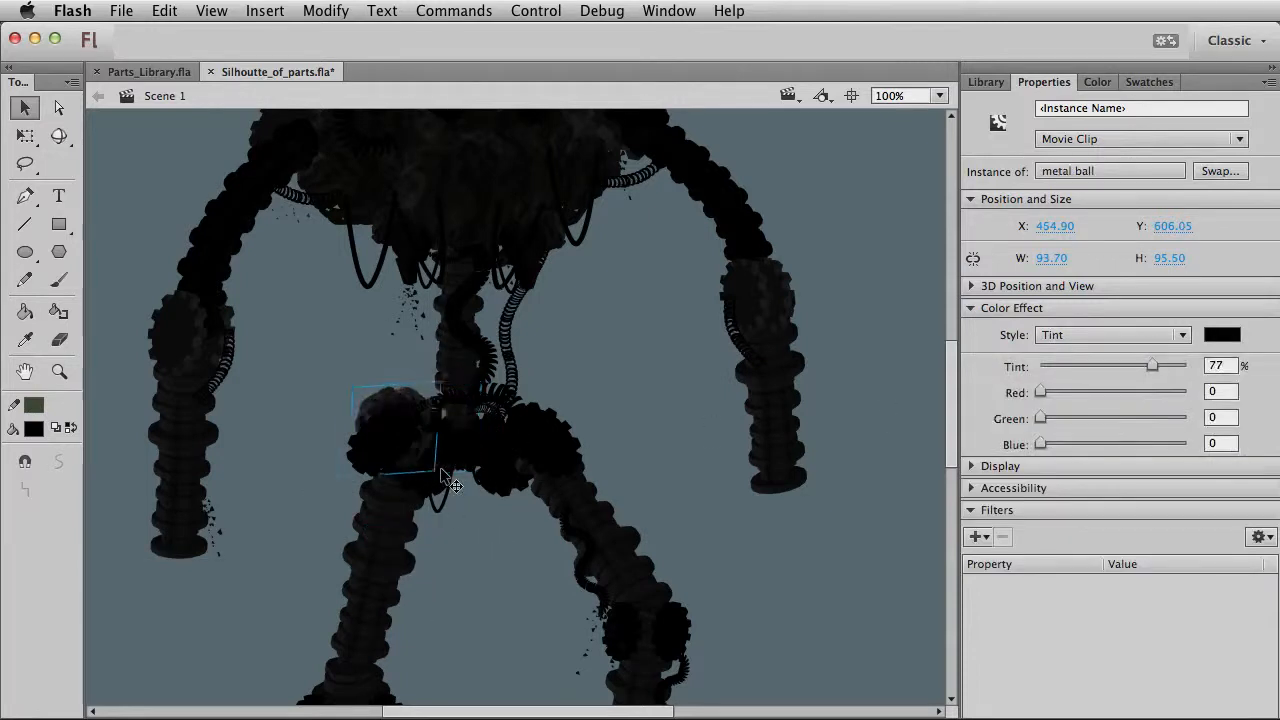
click(1161, 365)
Place the tinted metal ball at the left forearm's lower end and a copy at the right forearm's end as hands.
drag(290, 432, 780, 518)
click(237, 602)
key(alt+shift+Down)
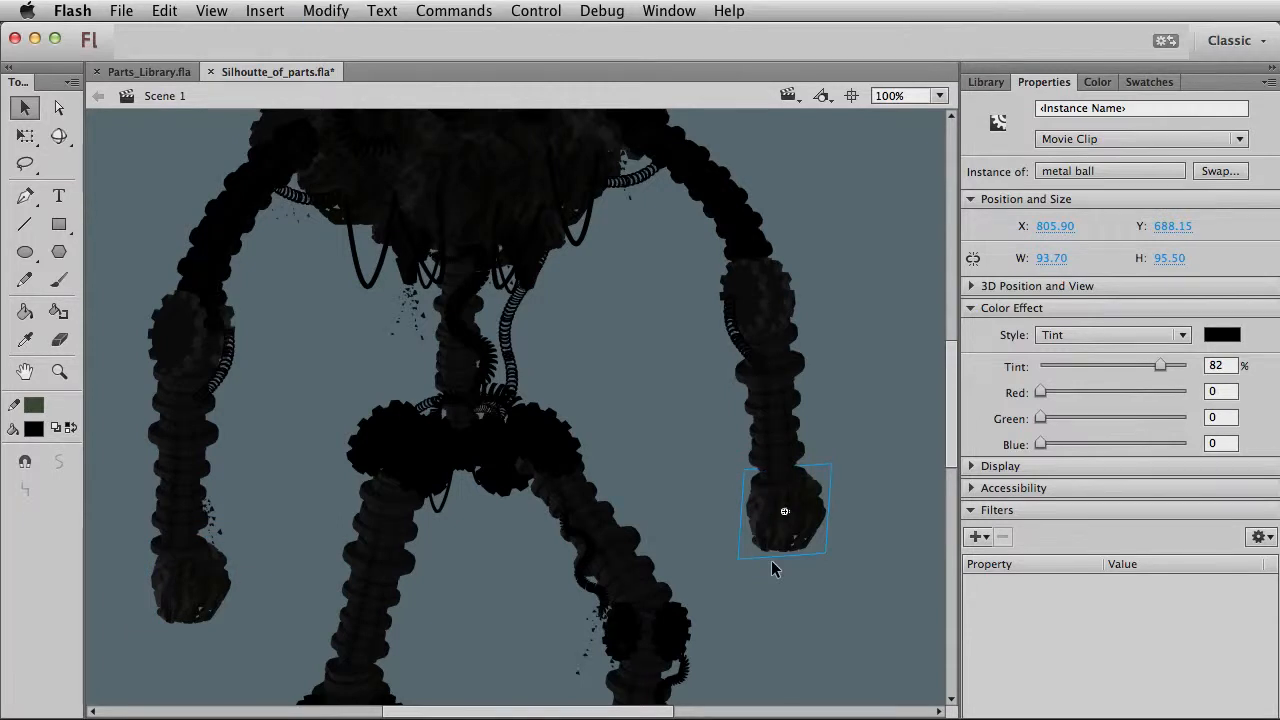
drag(772, 566, 789, 383)
drag(770, 490, 779, 398)
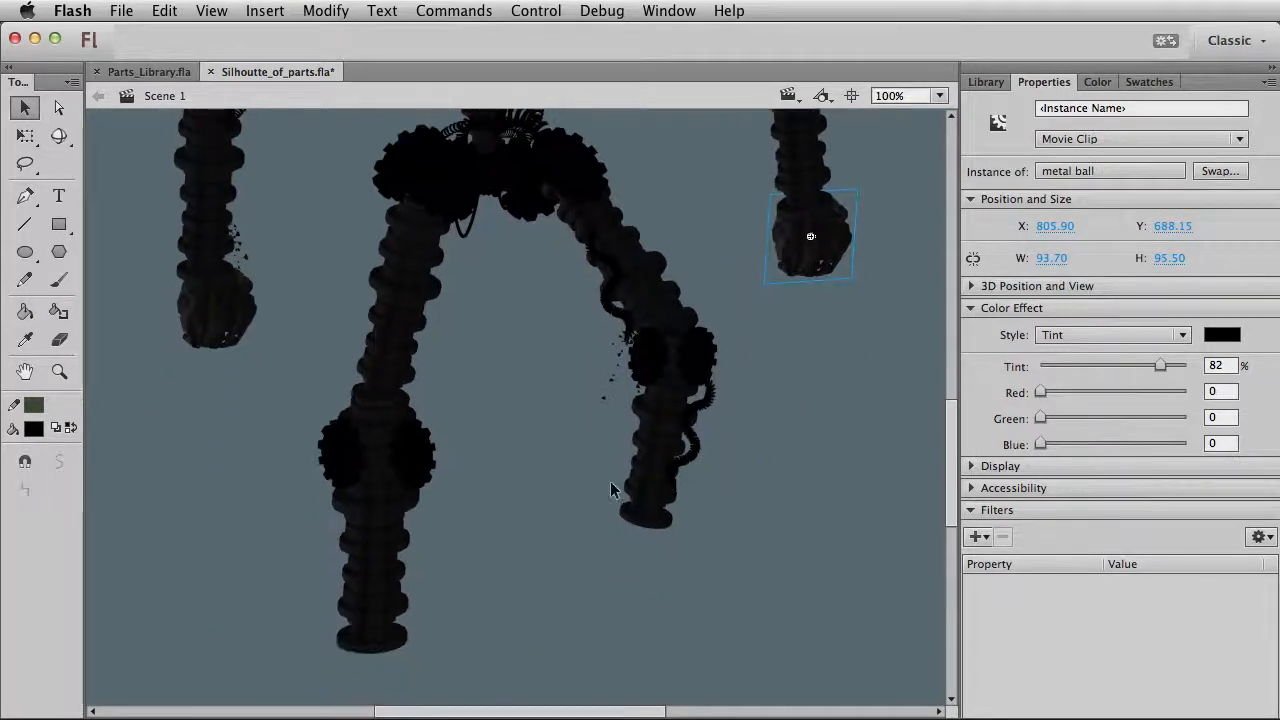
Copy the right hand's metal ball to the left leg's lower end, enlarging and slanting it into a foot.
click(257, 558)
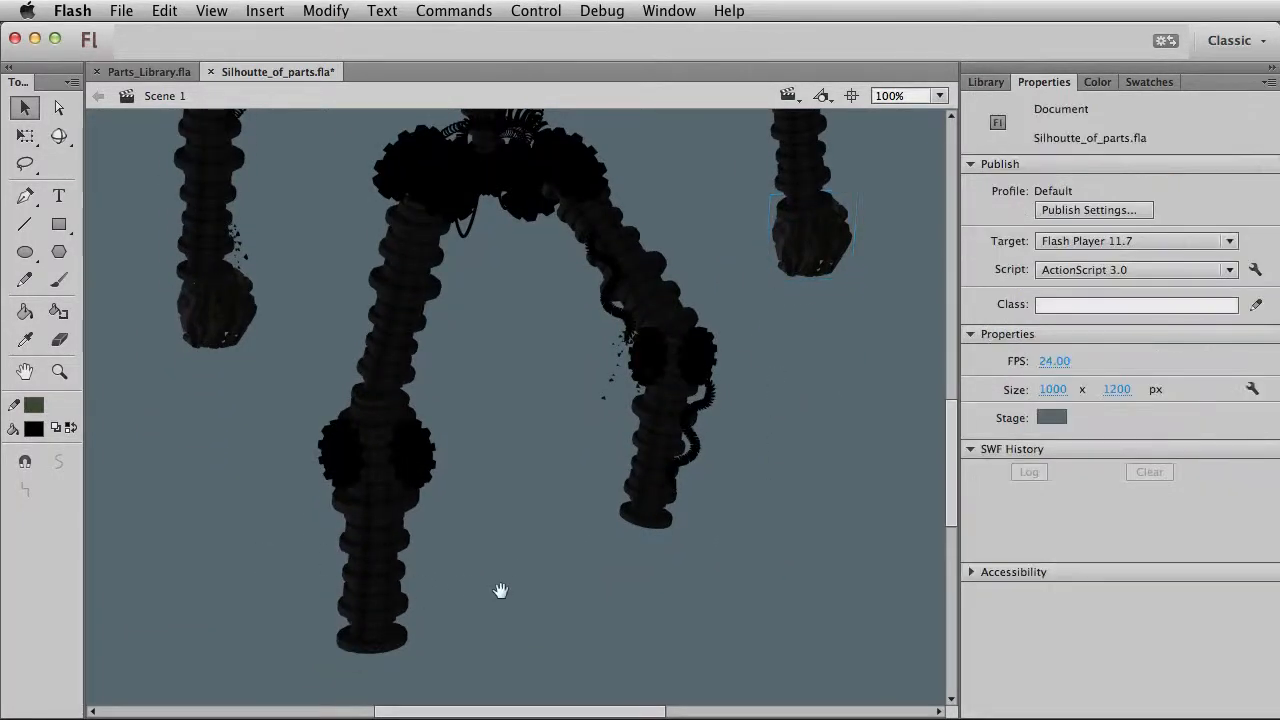
drag(500, 591, 509, 532)
drag(836, 214, 502, 616)
key(q)
drag(497, 538, 542, 512)
key(v)
drag(505, 588, 369, 632)
key(q)
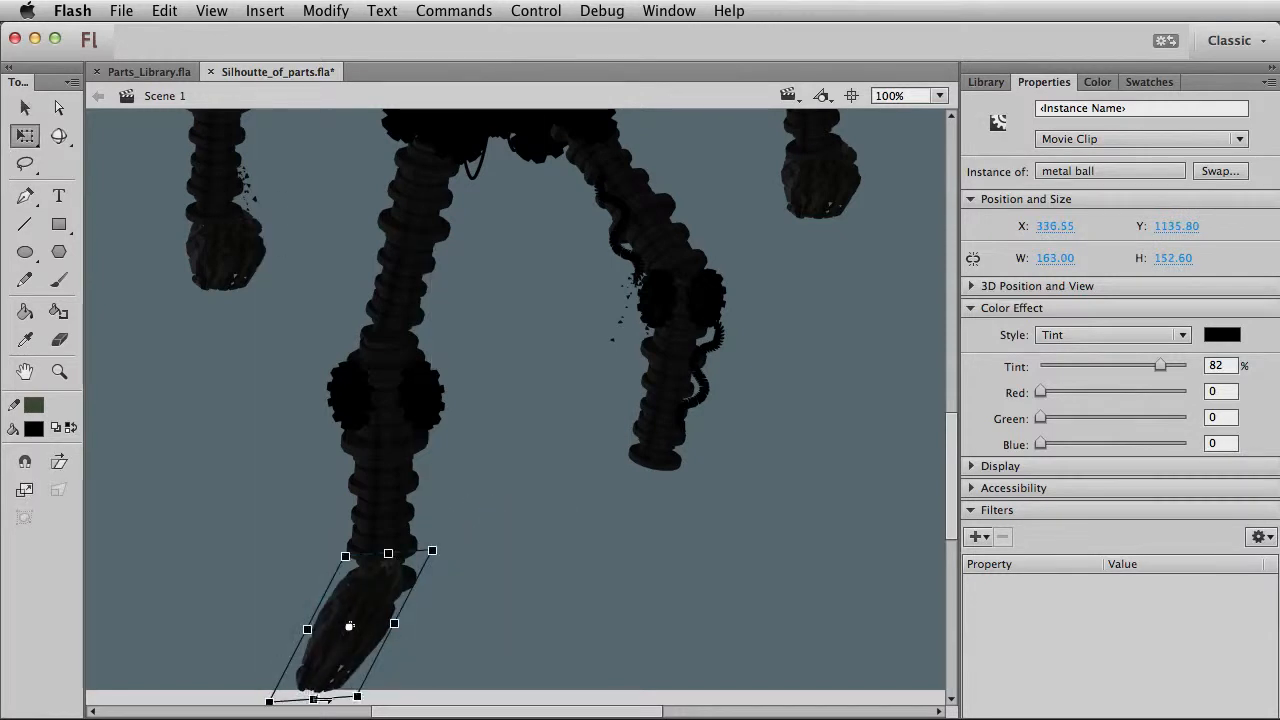
drag(314, 697, 329, 676)
Copy the left foot to the right leg's lower end, fine-tune its position and reshape it into a rounder foot.
drag(395, 624, 647, 527)
key(shift+Right)
key(shift+Right)
key(shift+Up)
key(shift+Up)
drag(735, 550, 716, 550)
key(v)
click(765, 597)
Move the head's metal ball slightly down onto the neck.
scroll(765, 597, up, 10)
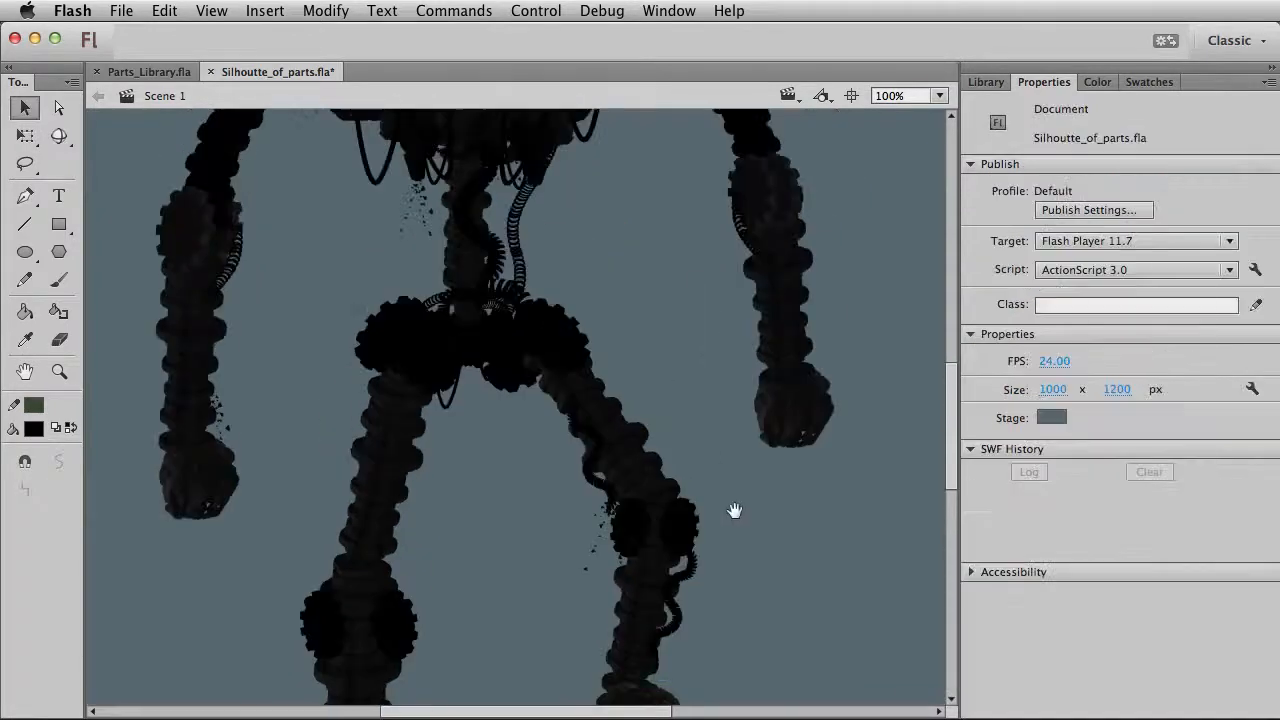
drag(543, 490, 573, 493)
click(525, 276)
shift+click(537, 199)
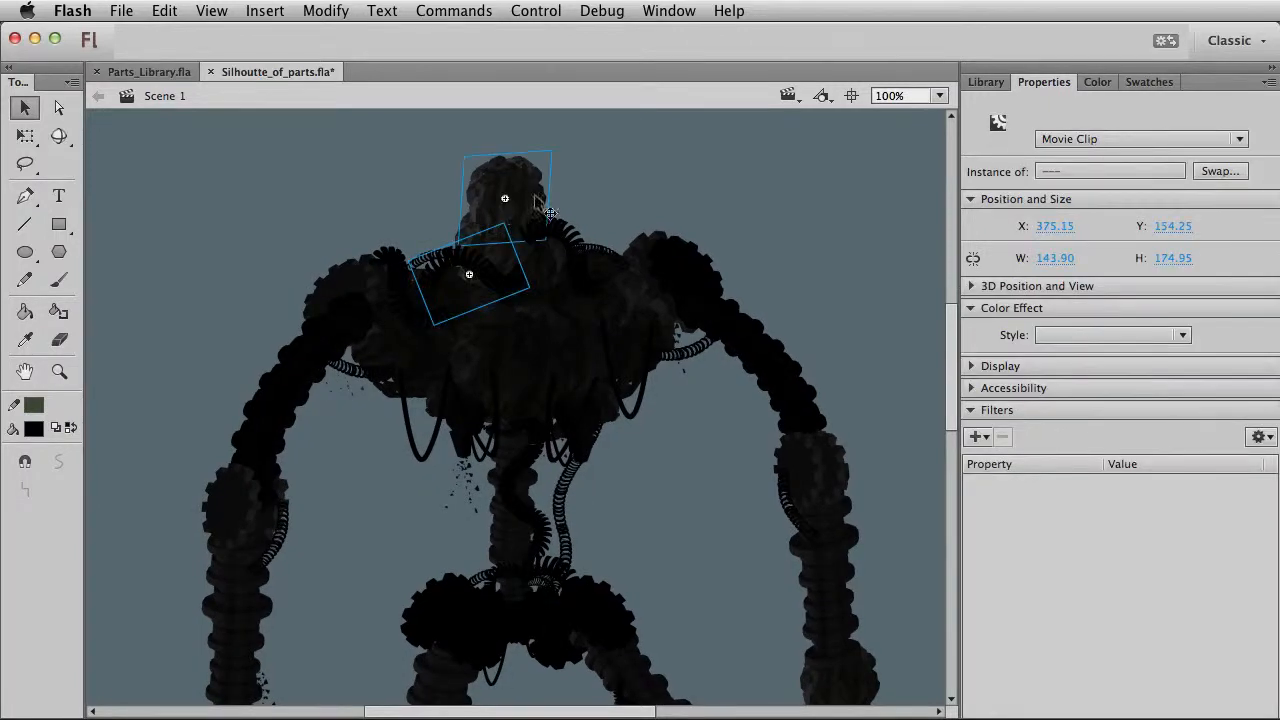
click(562, 170)
mouse_move(555, 180)
mouse_down()
mouse_move(595, 199)
mouse_move(798, 516)
mouse_move(595, 199)
mouse_move(537, 186)
mouse_up()
Tint the head's metal ball black at 90%.
click(1157, 337)
click(1143, 400)
click(1239, 341)
click(1234, 370)
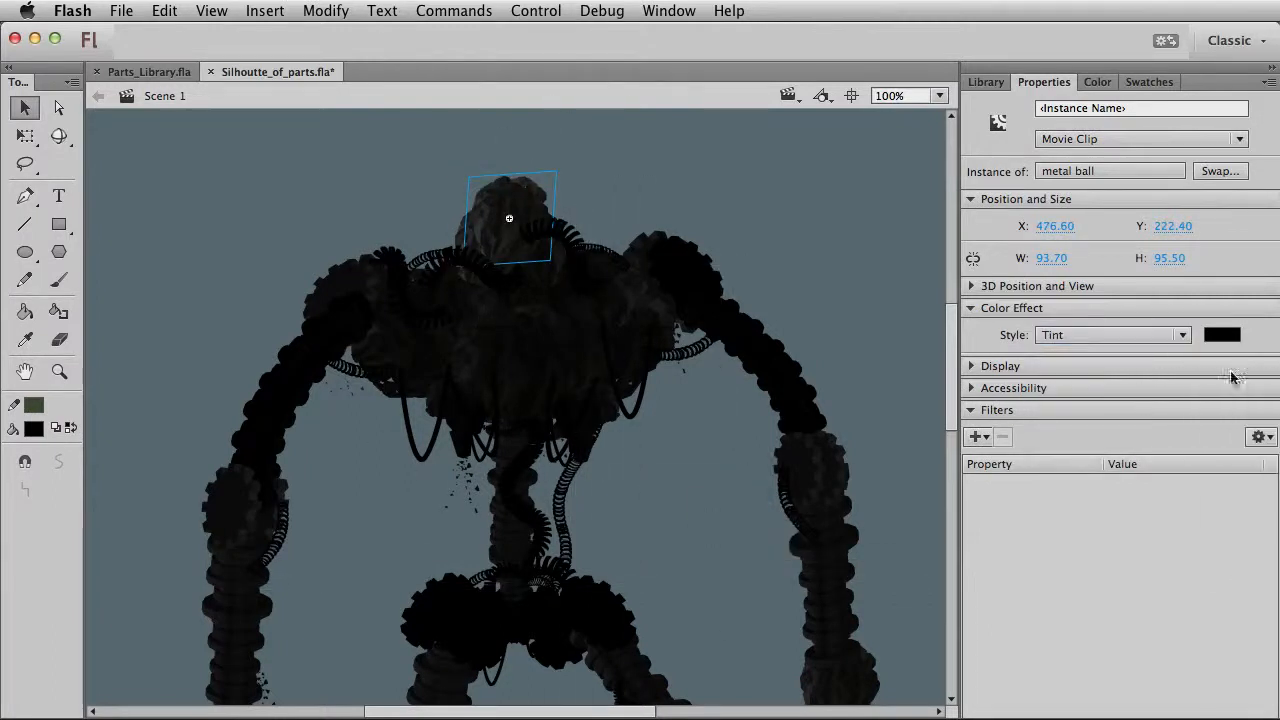
click(1071, 339)
click(1070, 356)
click(1086, 340)
click(1090, 399)
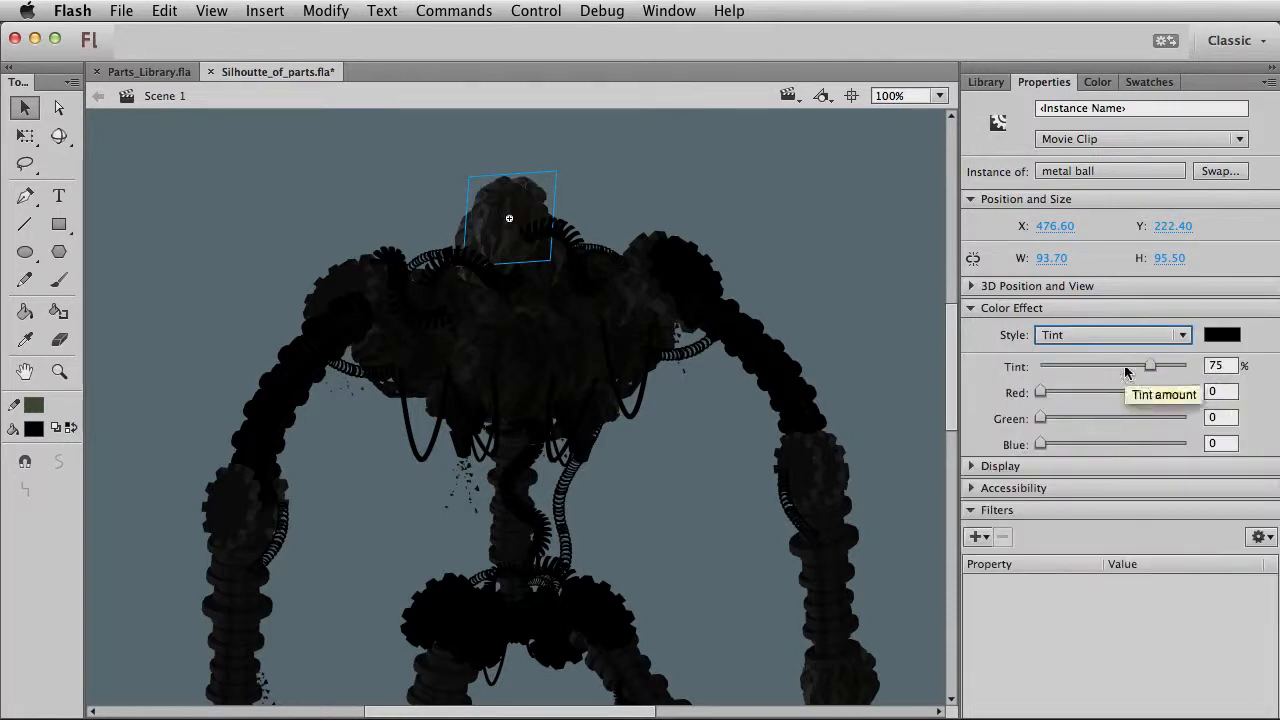
drag(1150, 366, 1171, 364)
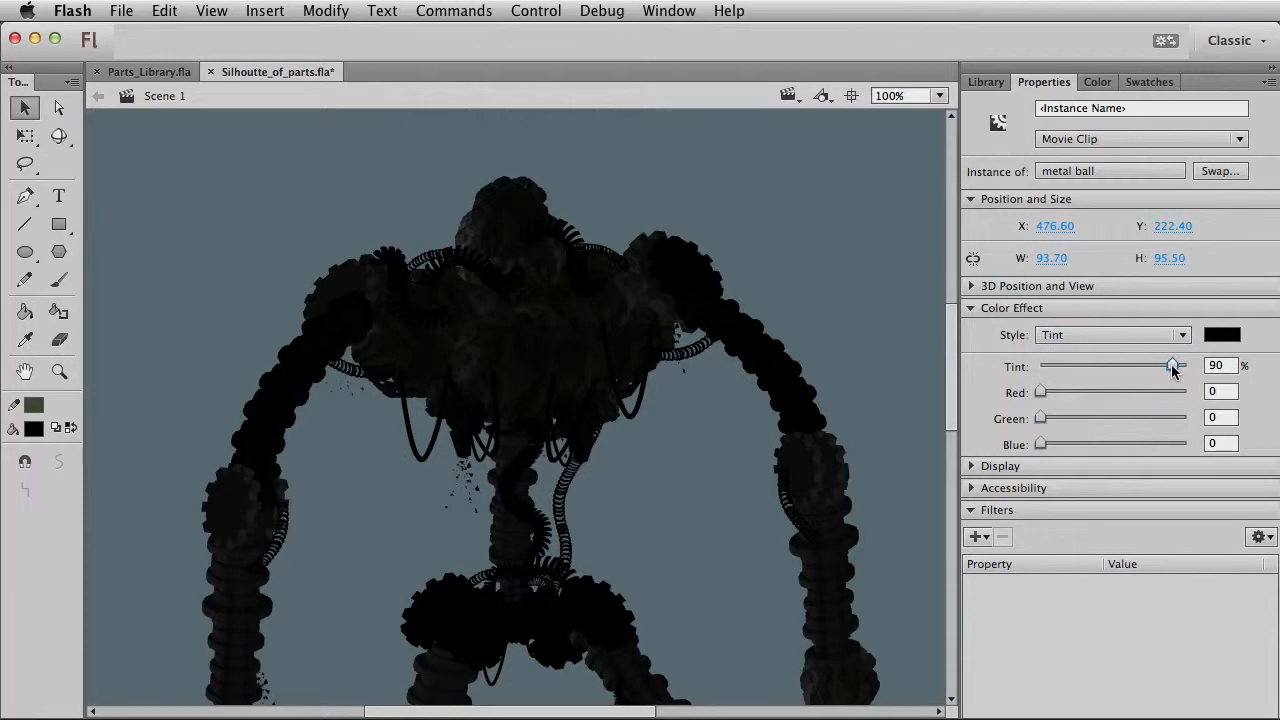
click(697, 187)
Skew the head's metal ball slightly sideways.
click(515, 208)
key(q)
drag(527, 178, 521, 178)
key(v)
click(546, 190)
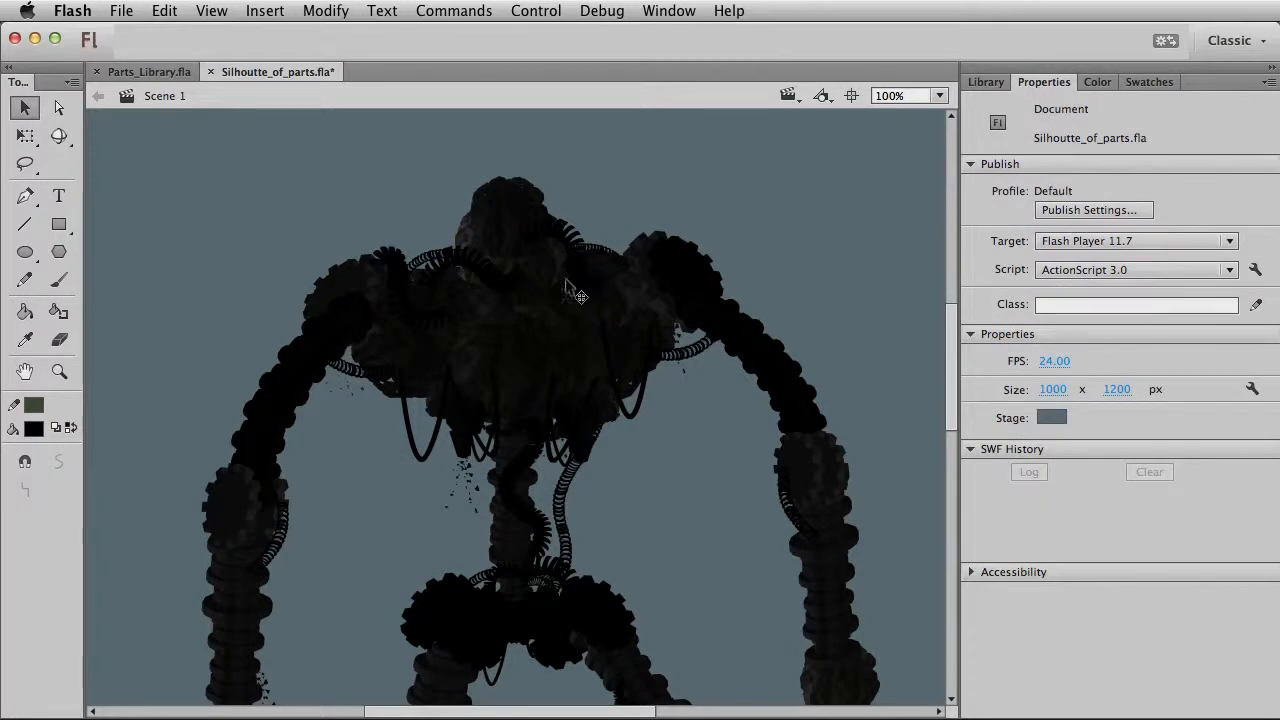
Paste a copy of the head's metal ball and place it on the right upper arm, just below the shoulder.
key(space)
drag(645, 527, 618, 420)
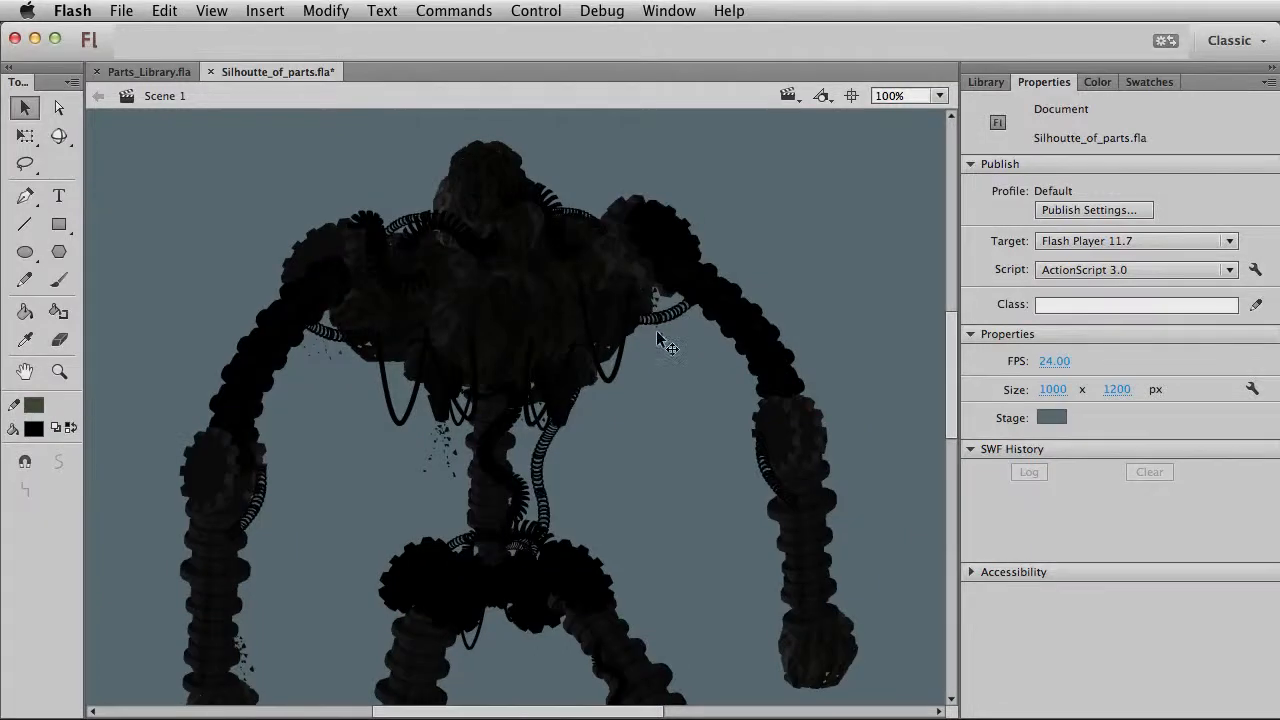
click(476, 186)
key(super+c)
key(super+v)
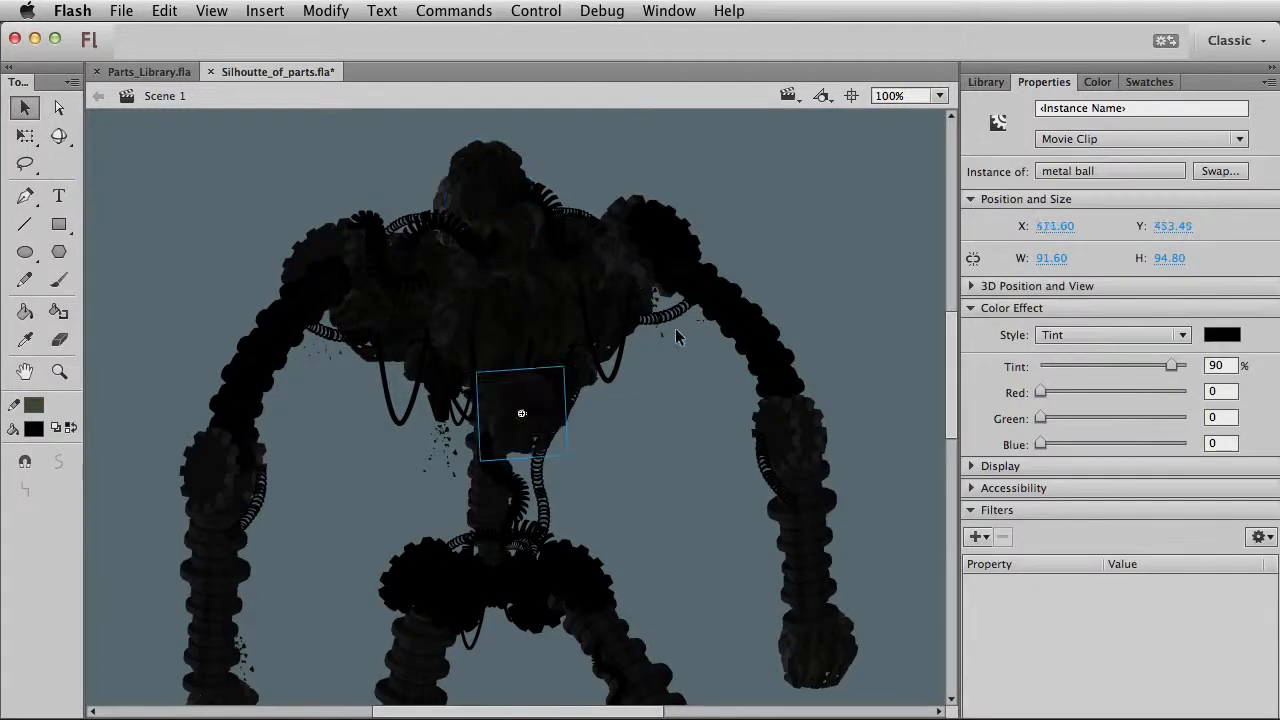
drag(521, 415, 688, 316)
Copy the right upper arm's metal ball to the left upper arm and adjust the copy's shape.
drag(670, 290, 285, 340)
key(q)
key(v)
key(q)
click(312, 440)
key(v)
drag(353, 475, 416, 388)
Copy the left upper arm's metal ball to the left forearm, stretching it to about 154 px tall and skewing it.
click(383, 262)
drag(383, 262, 333, 466)
key(q)
drag(295, 408, 295, 378)
key(v)
drag(334, 460, 333, 479)
key(q)
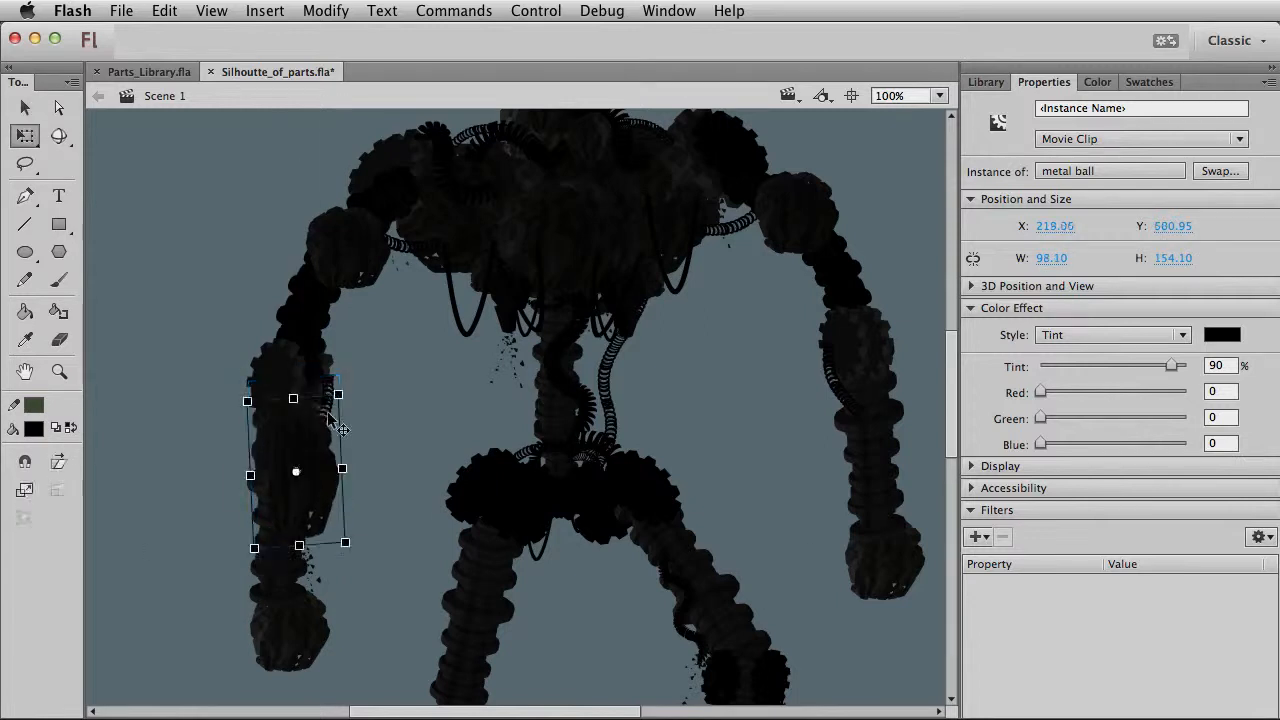
drag(319, 403, 337, 403)
key(v)
drag(396, 461, 364, 504)
Copy the left forearm's stretched metal ball to the right forearm and skew it to follow the arm.
drag(257, 517, 855, 442)
key(q)
key(v)
key(q)
drag(870, 393, 882, 397)
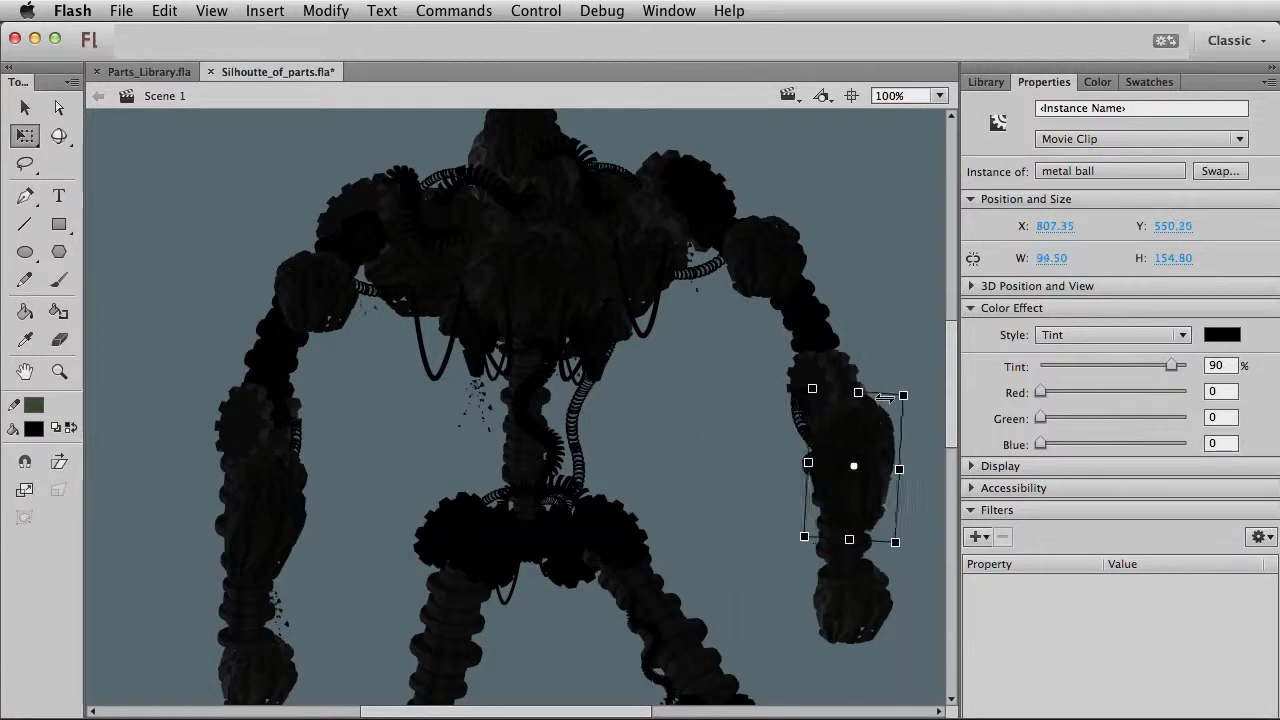
key(v)
click(762, 489)
Copy the right forearm's metal ball to the left thigh, send it backward and stretch it to about 186 px tall.
scroll(703, 306, down, 5)
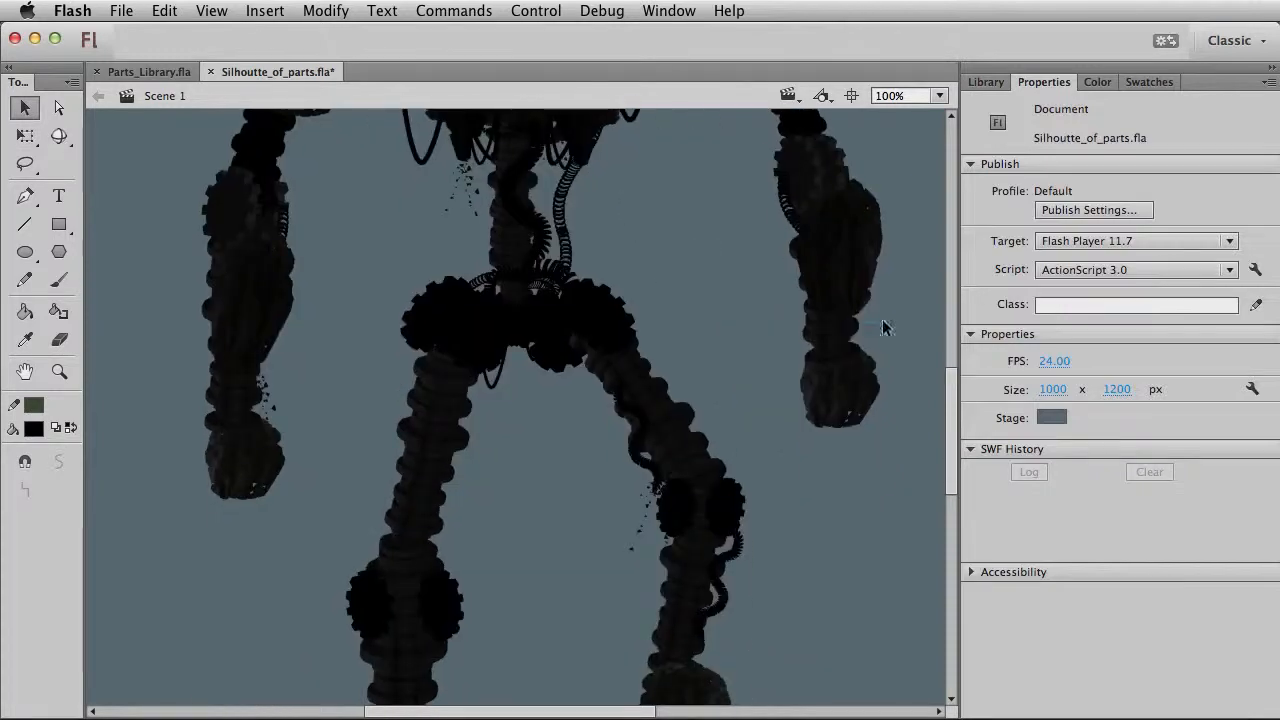
click(859, 289)
drag(742, 335, 728, 307)
drag(822, 226, 409, 379)
key(super+Down)
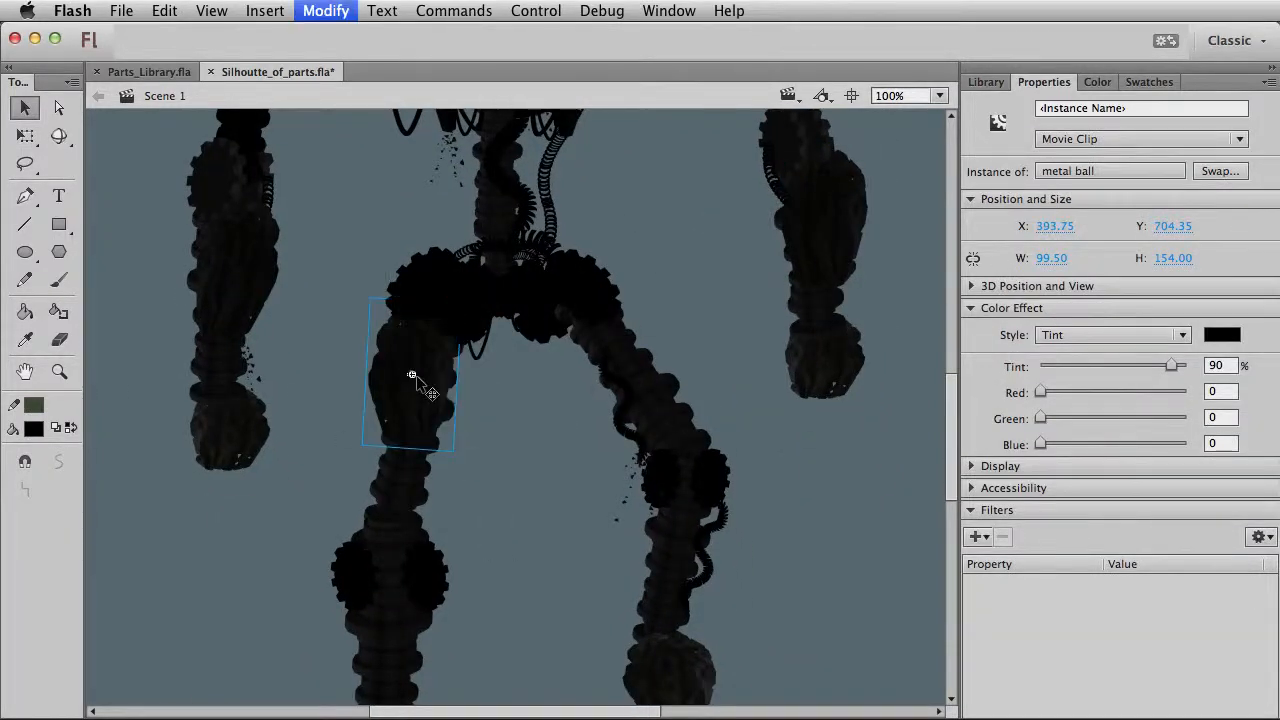
key(q)
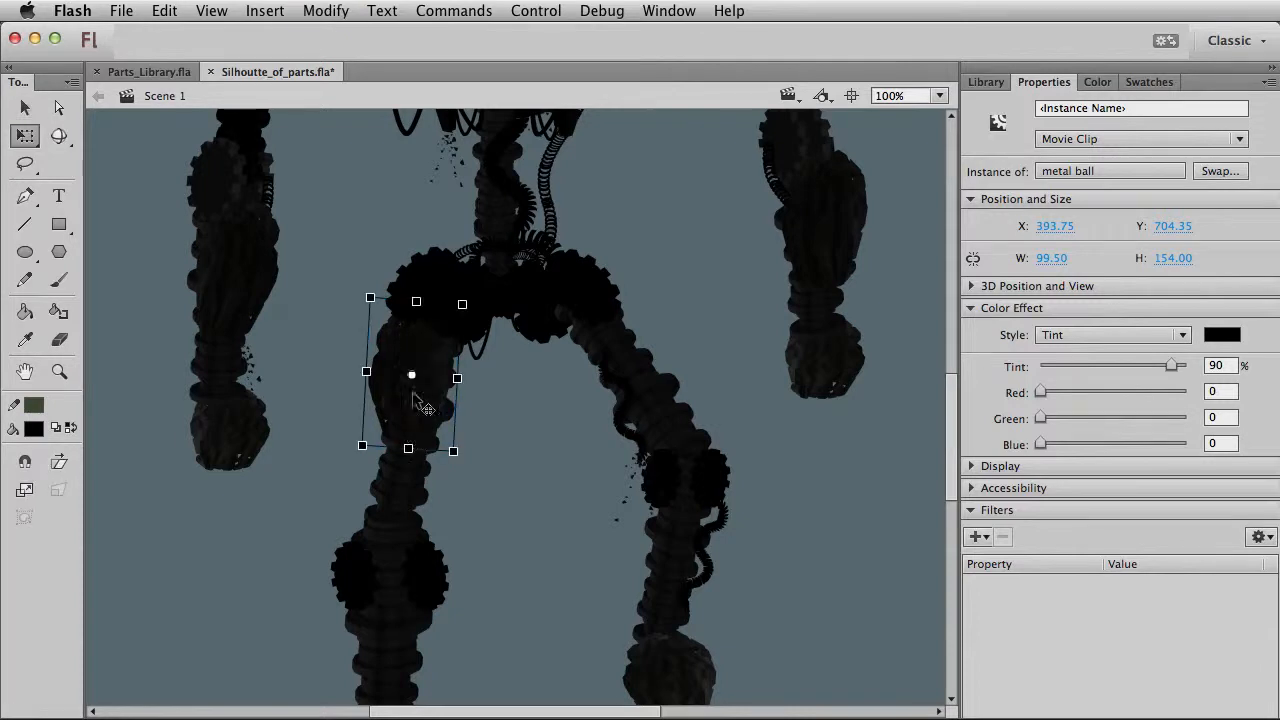
drag(407, 448, 405, 478)
click(508, 516)
click(405, 398)
Try to shift the left lower leg's column and foot downward together.
drag(557, 550, 551, 309)
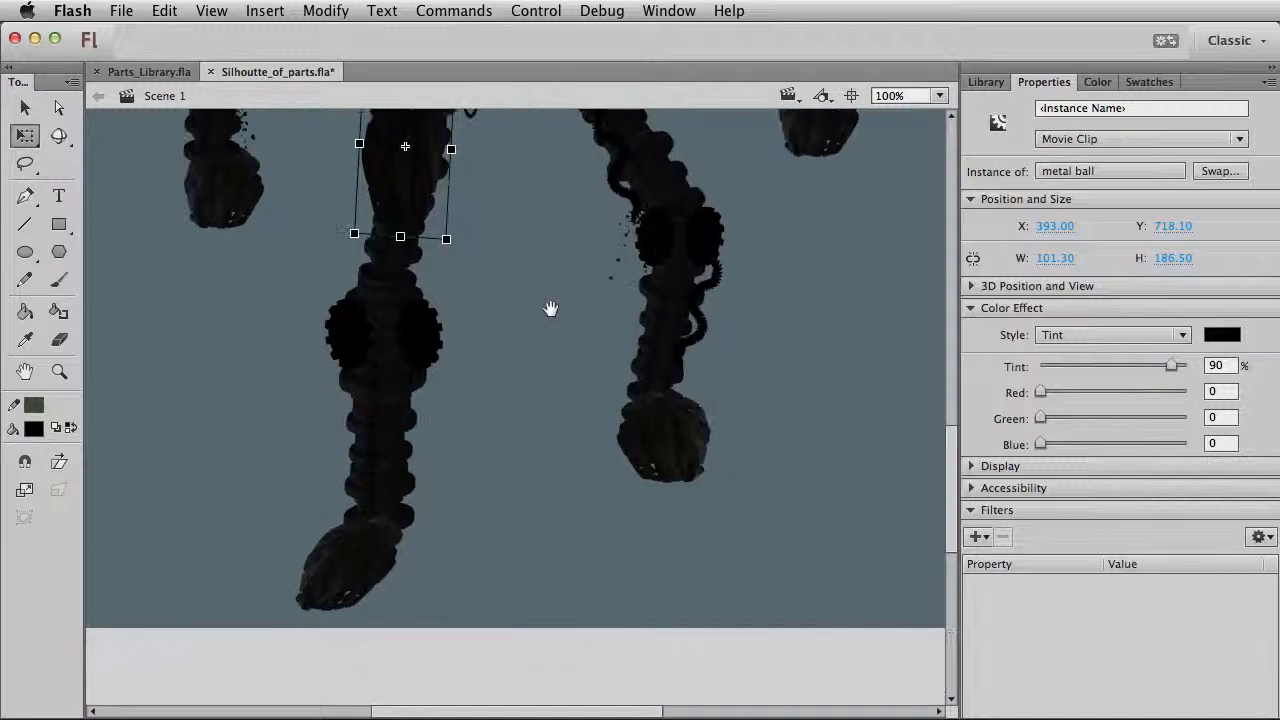
click(378, 474)
key(v)
key(q)
key(v)
drag(532, 437, 230, 265)
click(356, 451)
click(406, 457)
scroll(526, 417, up, 3)
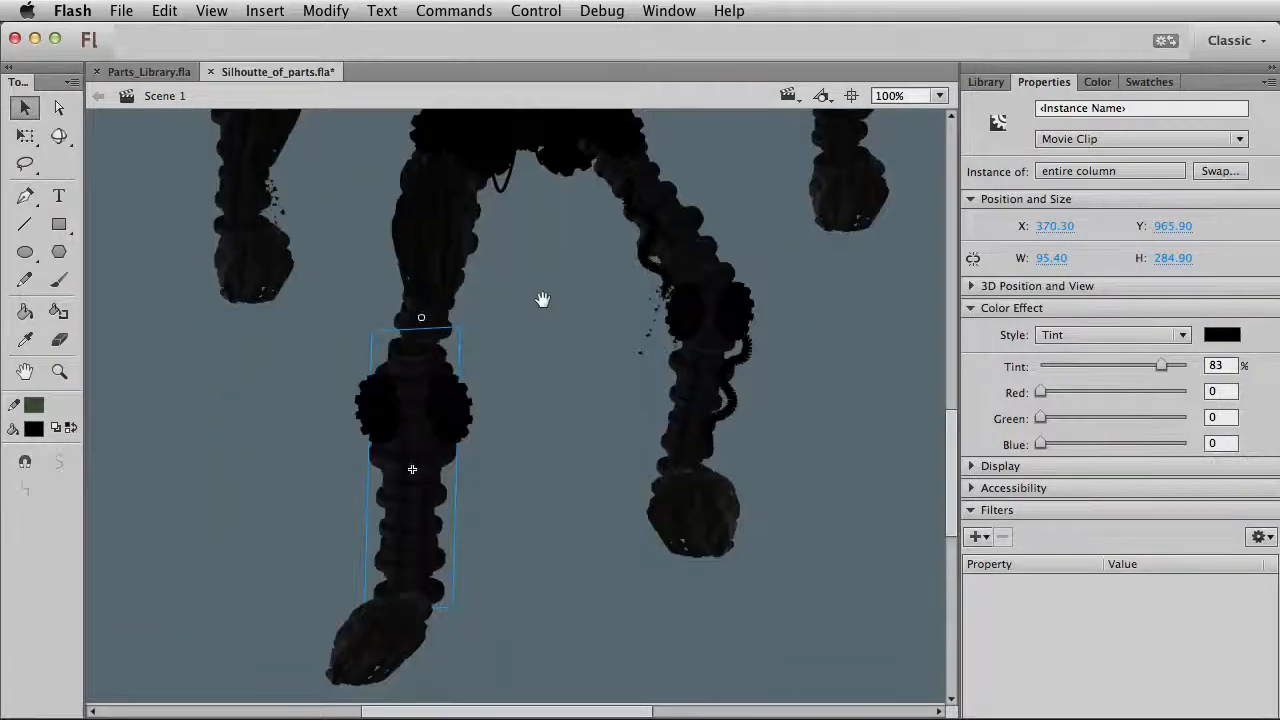
shift+click(382, 620)
key(shift+Down)
key(shift+Down)
key(shift+Down)
key(shift+Down)
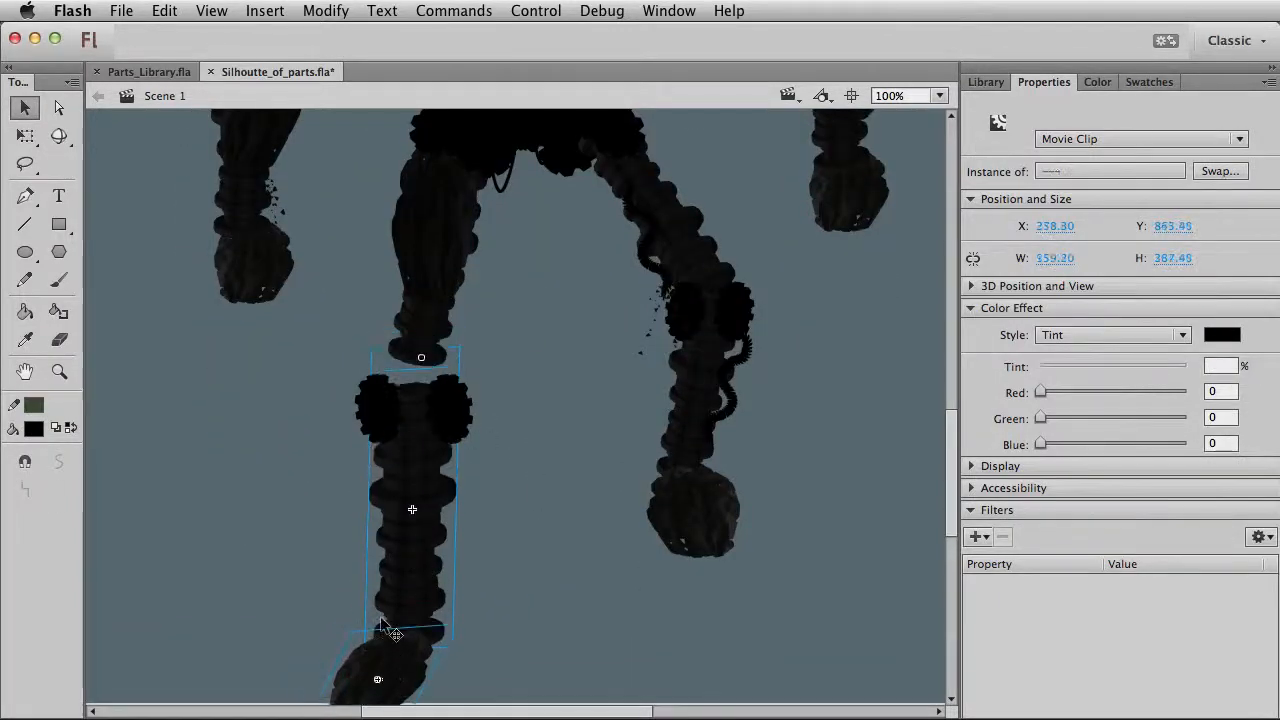
key(shift+Up)
click(502, 473)
mouse_move(529, 565)
mouse_down()
mouse_move(534, 600)
mouse_move(539, 550)
mouse_up()
key(super+z)
key(super+z)
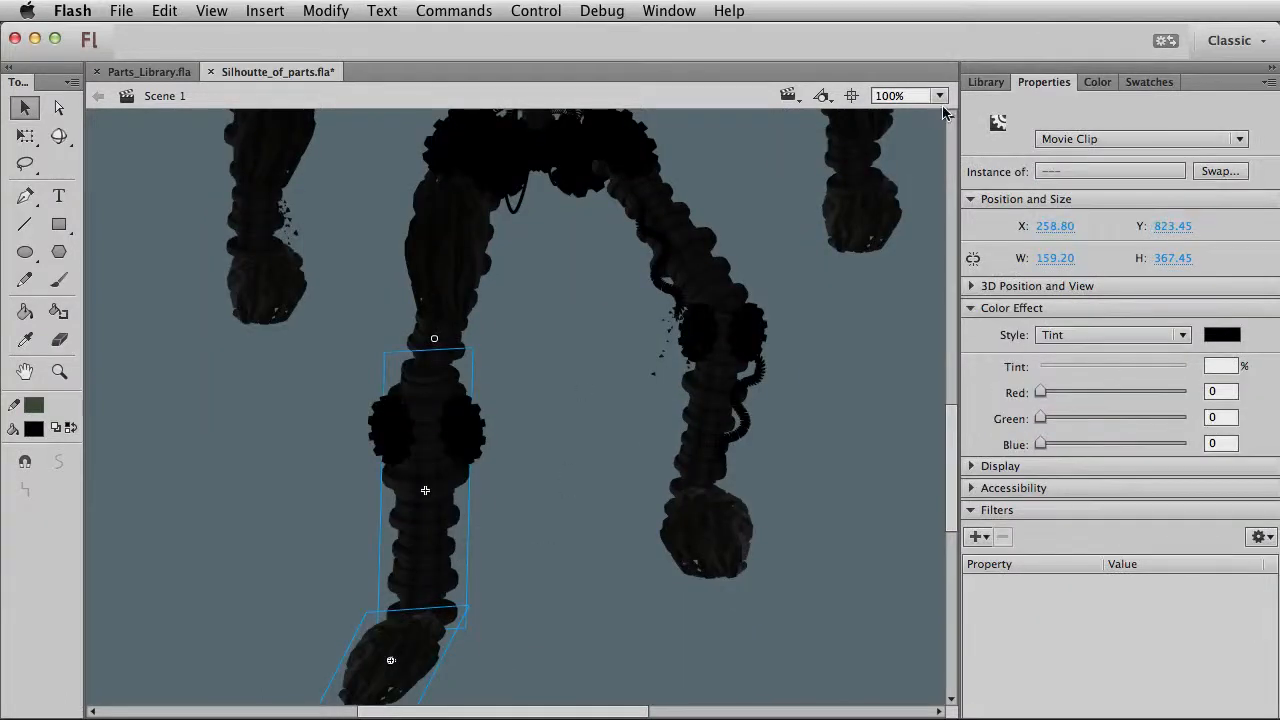
Select both gears on the left knee and shift them upward together along the leg.
click(940, 97)
click(912, 189)
click(553, 461)
drag(553, 461, 553, 469)
click(482, 573)
click(477, 552)
shift+click(439, 551)
key(shift+Up)
key(shift+Up)
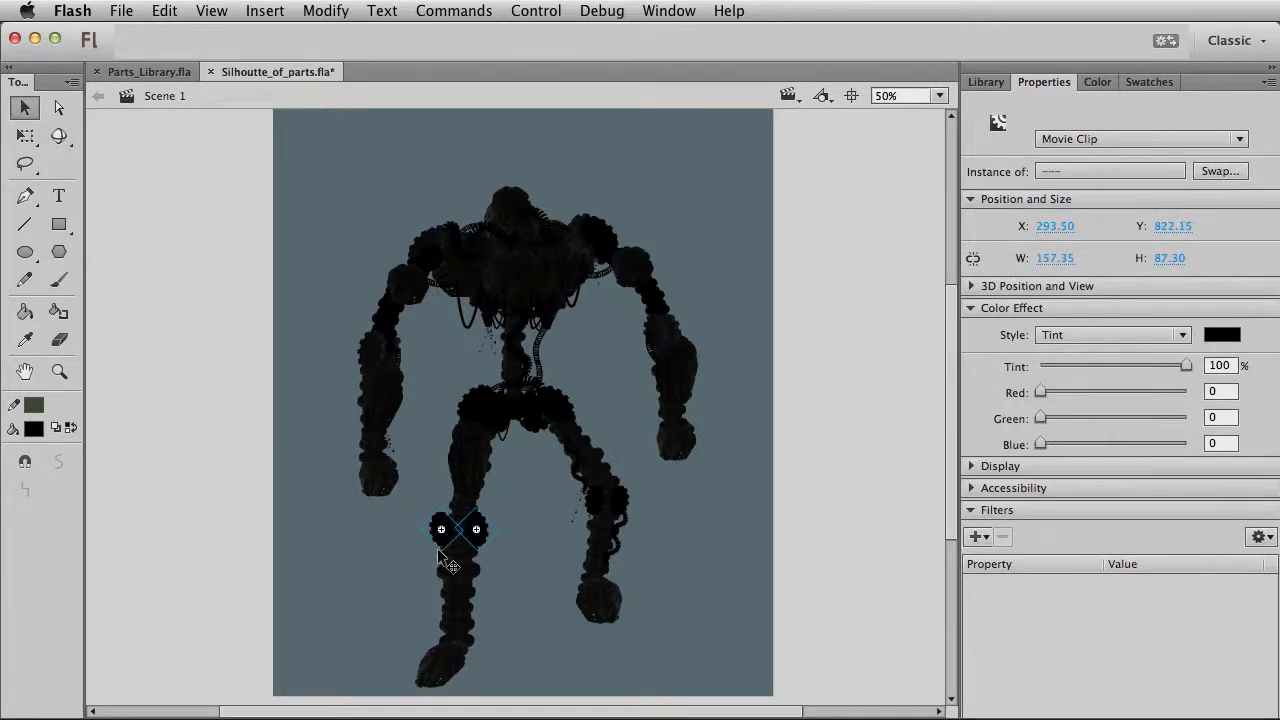
Cut the left knee's two gears, paste them in place on top of the leg parts and nudge them slightly upward.
key(super+x)
key(super+shift+v)
key(Up)
key(Up)
key(Up)
key(Right)
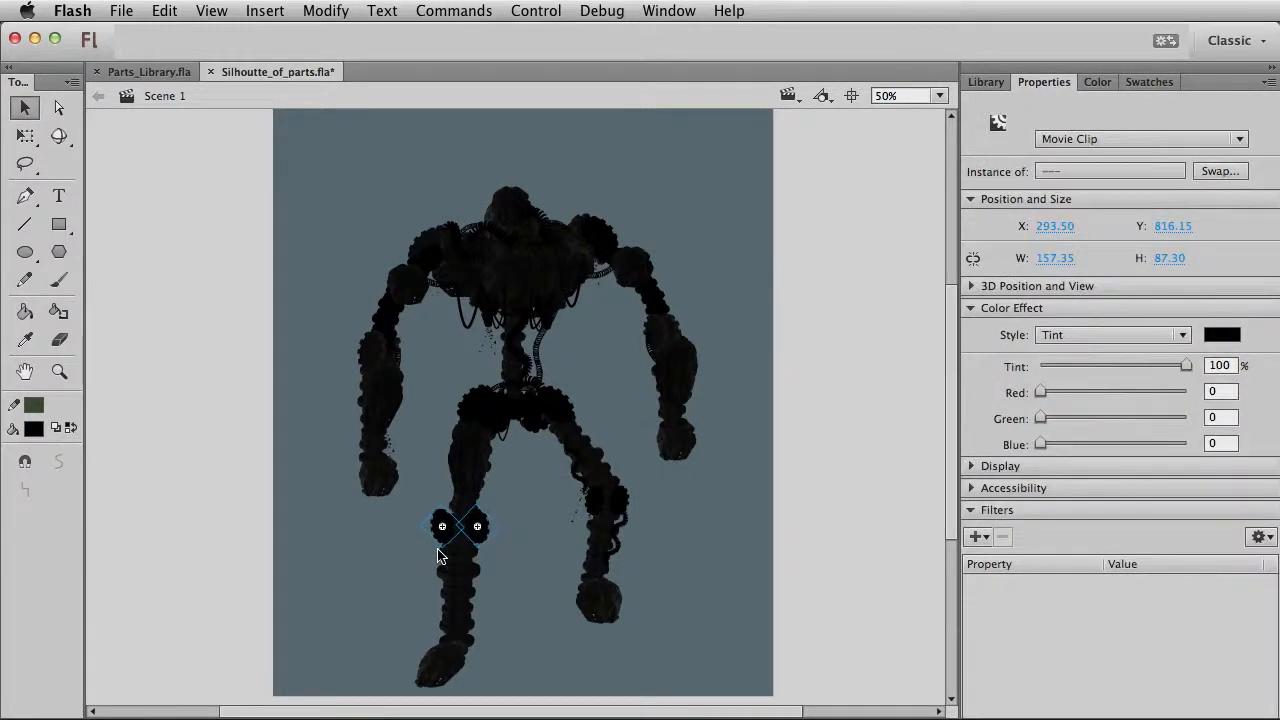
Move the left knee's gears closer together so they overlap across the front of the joint.
click(522, 543)
drag(447, 530, 486, 539)
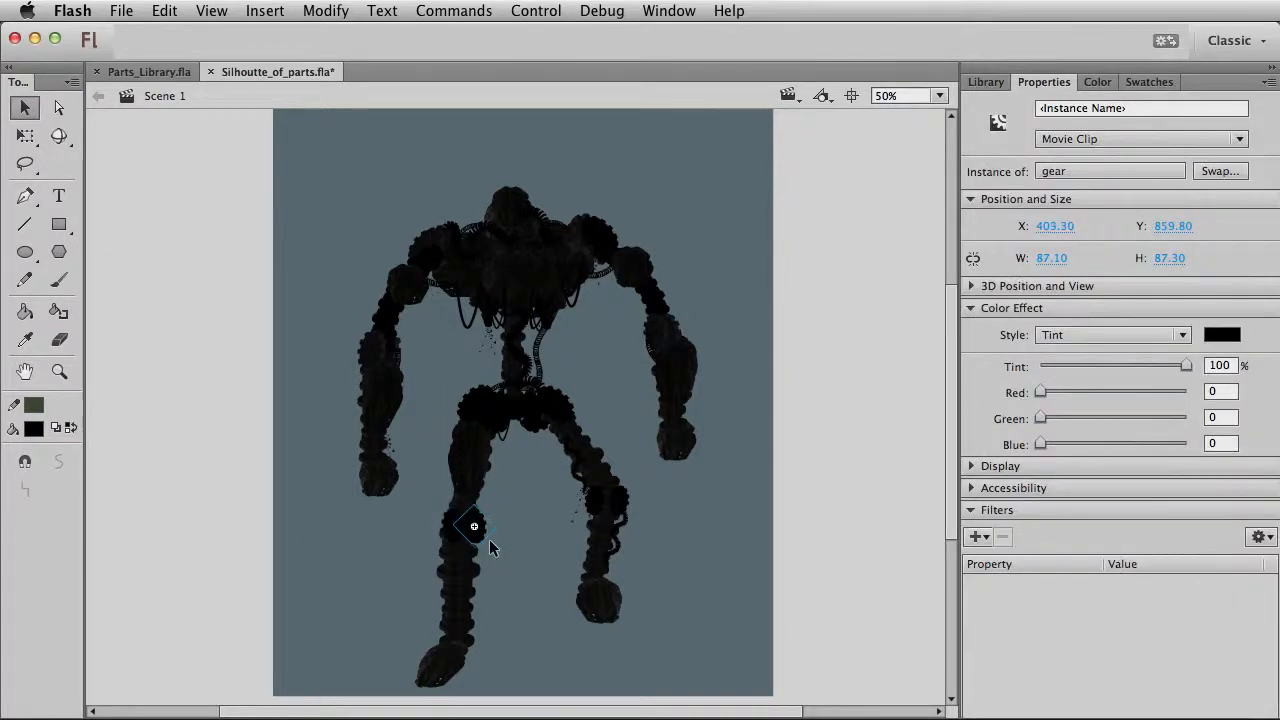
click(520, 590)
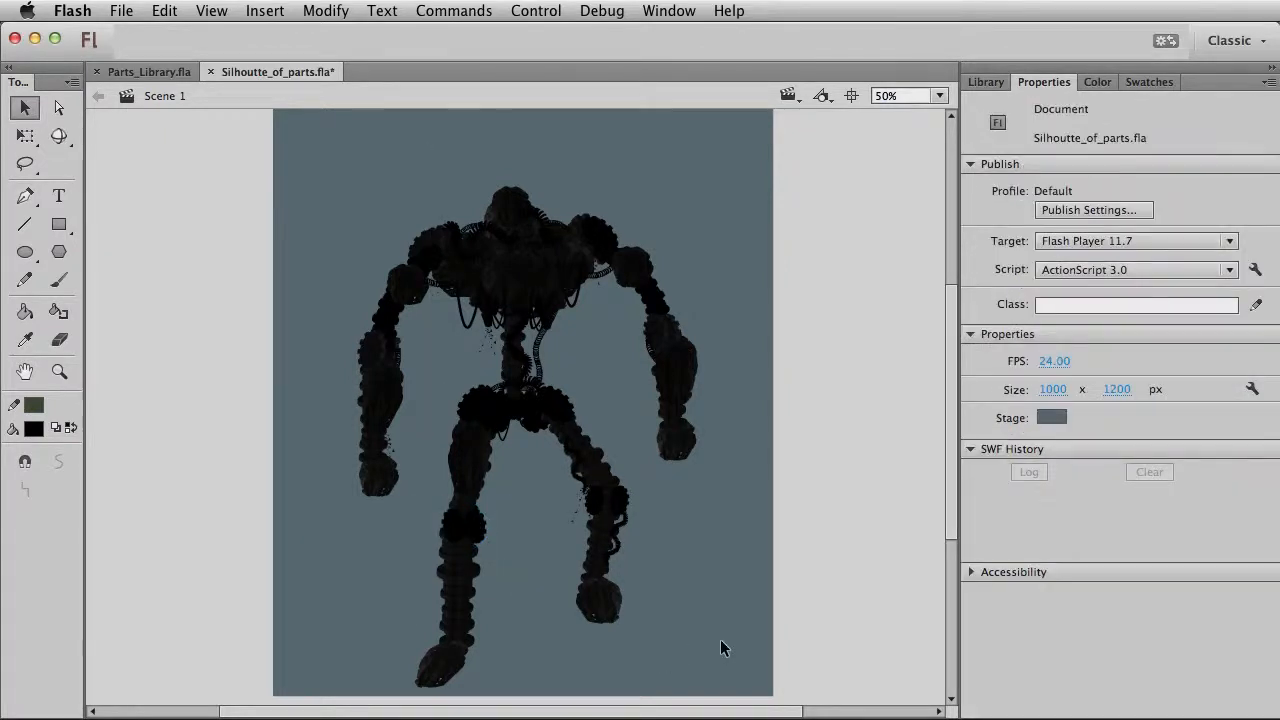
Examine the silhouette's head, torso, arms and hip area at 100% zoom.
click(549, 336)
click(722, 555)
key(super+equal)
drag(630, 312, 622, 529)
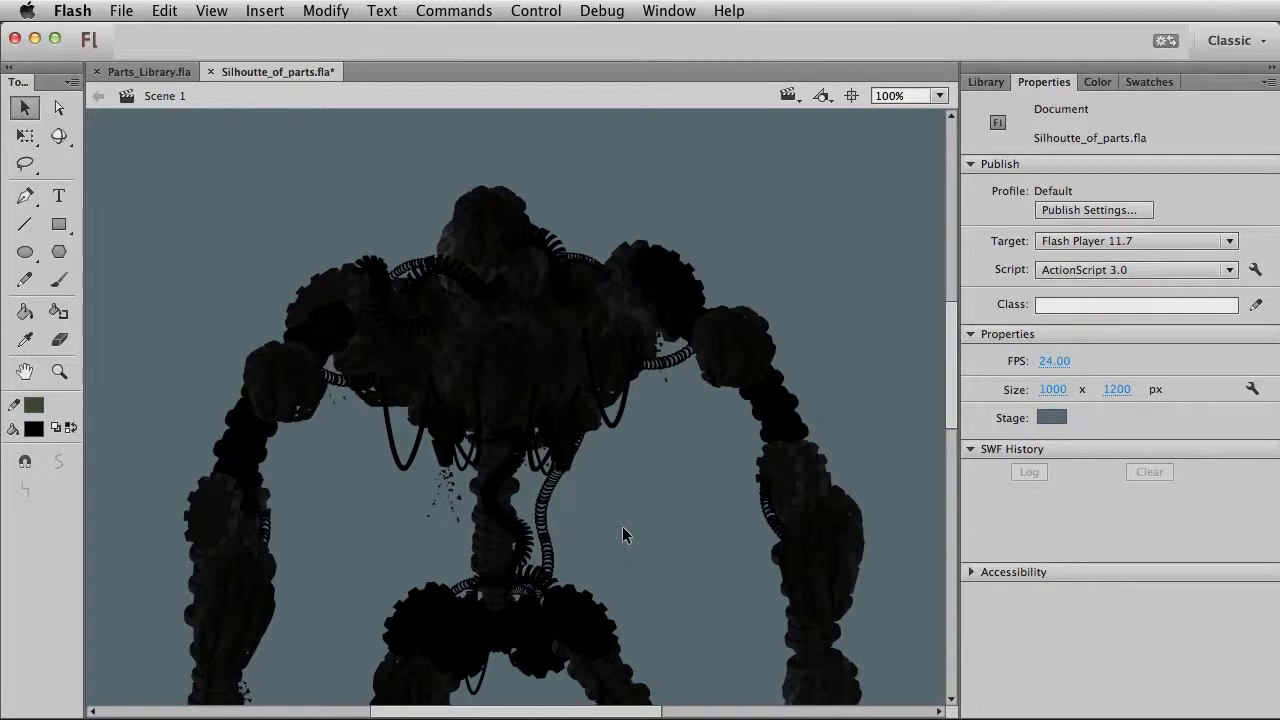
click(543, 366)
click(688, 487)
mouse_move(955, 397)
mouse_down()
mouse_move(952, 525)
mouse_move(966, 386)
mouse_move(963, 402)
mouse_up()
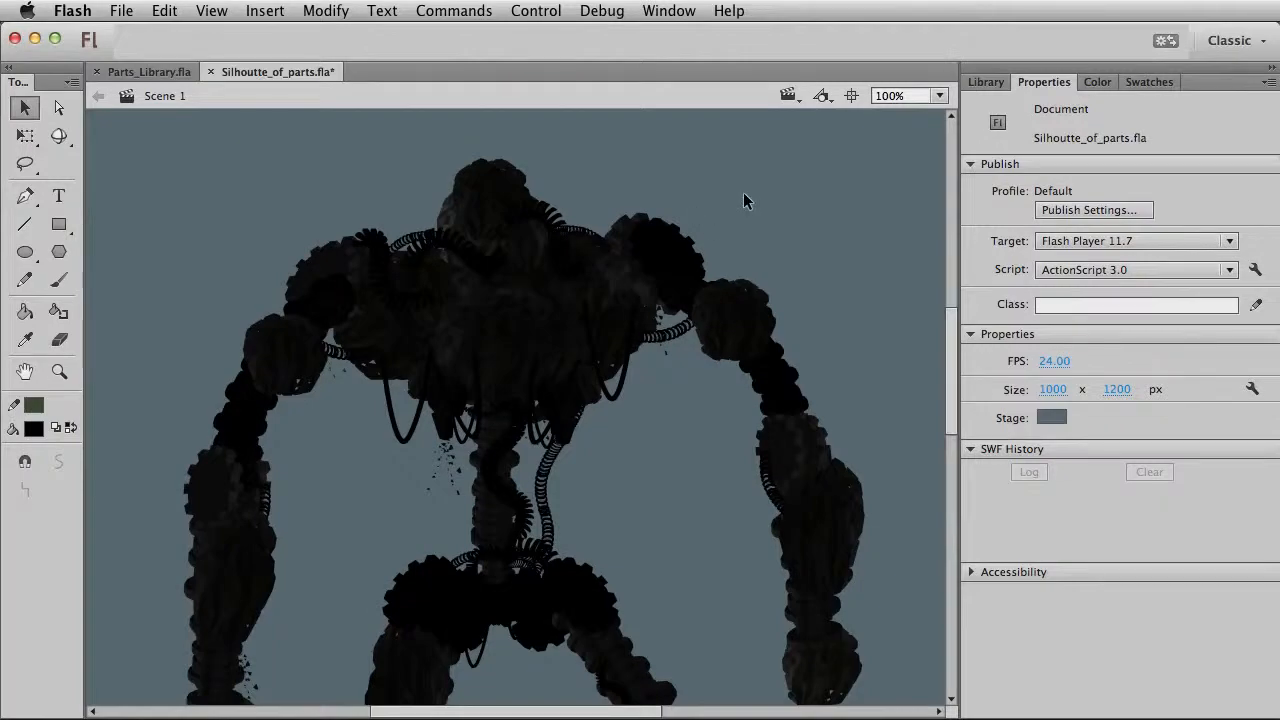